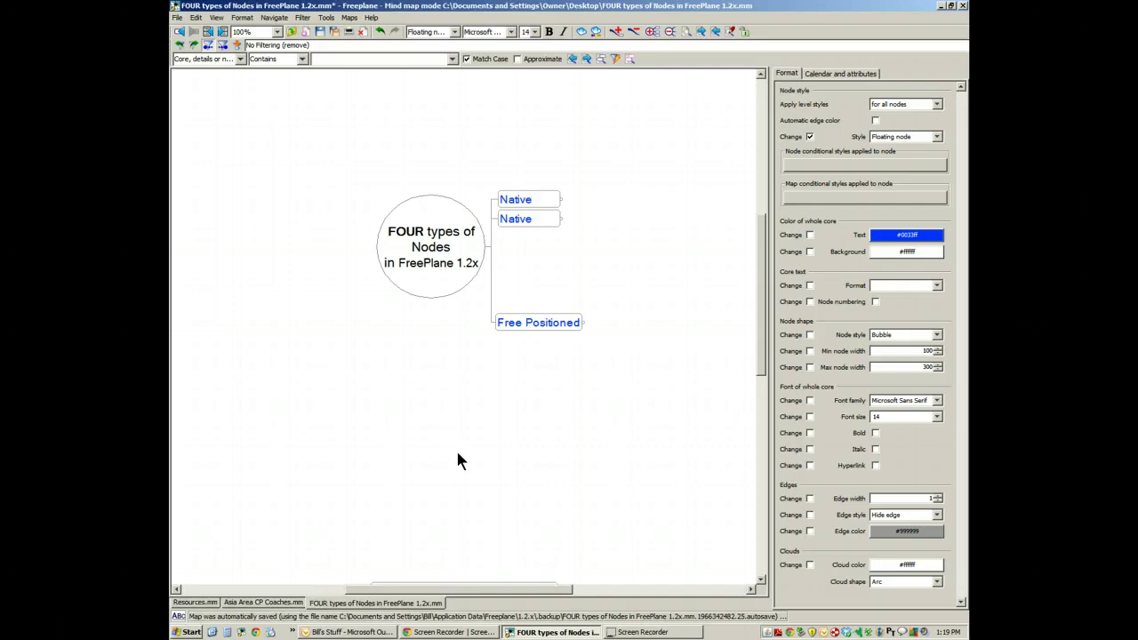
Unfold both Native nodes to reveal their child branches
{"action": "left_click", "coordinate": [538, 207]}
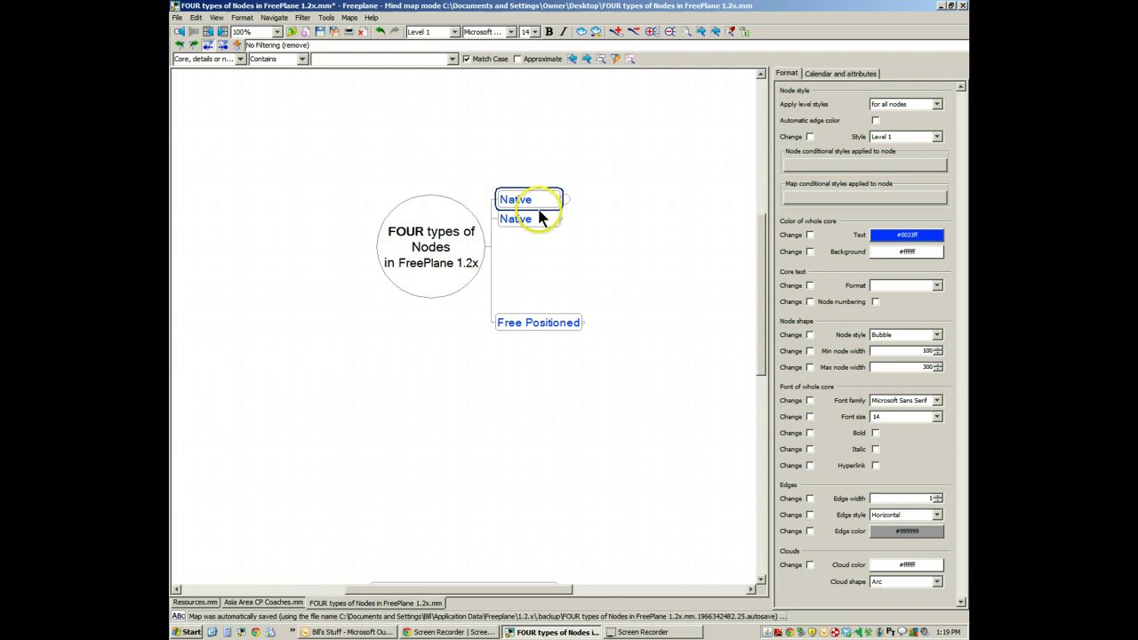
{"action": "left_click", "coordinate": [540, 219]}
{"action": "left_click", "coordinate": [540, 220]}
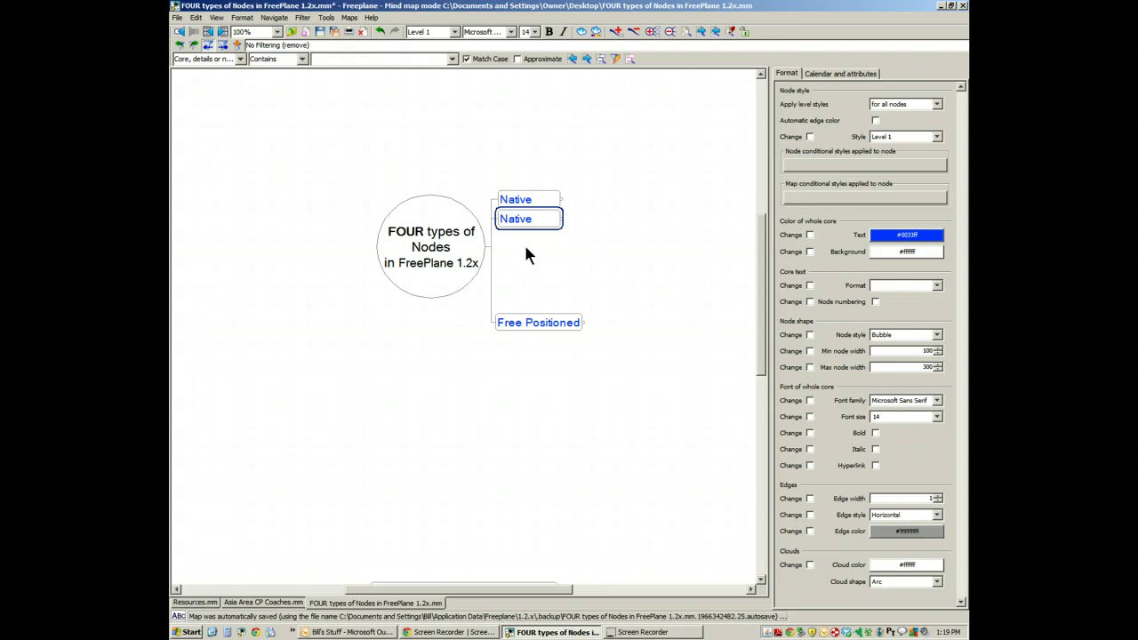
{"action": "left_click", "coordinate": [566, 201]}
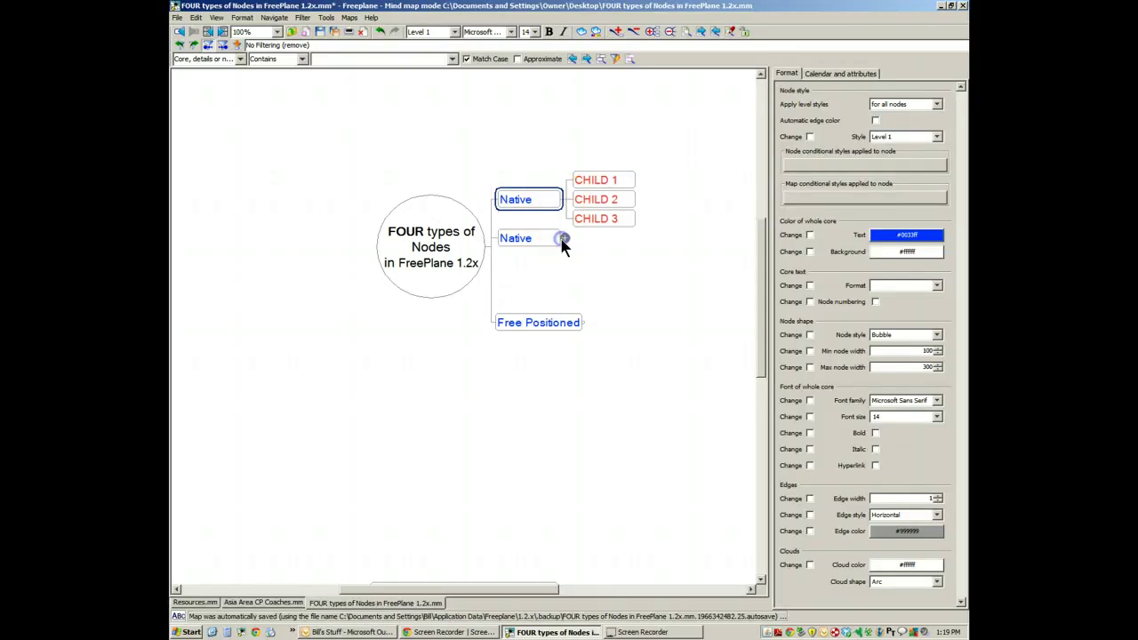
{"action": "left_click", "coordinate": [565, 238]}
{"action": "left_click_drag", "start_coordinate": [527, 211], "coordinate": [465, 216]}
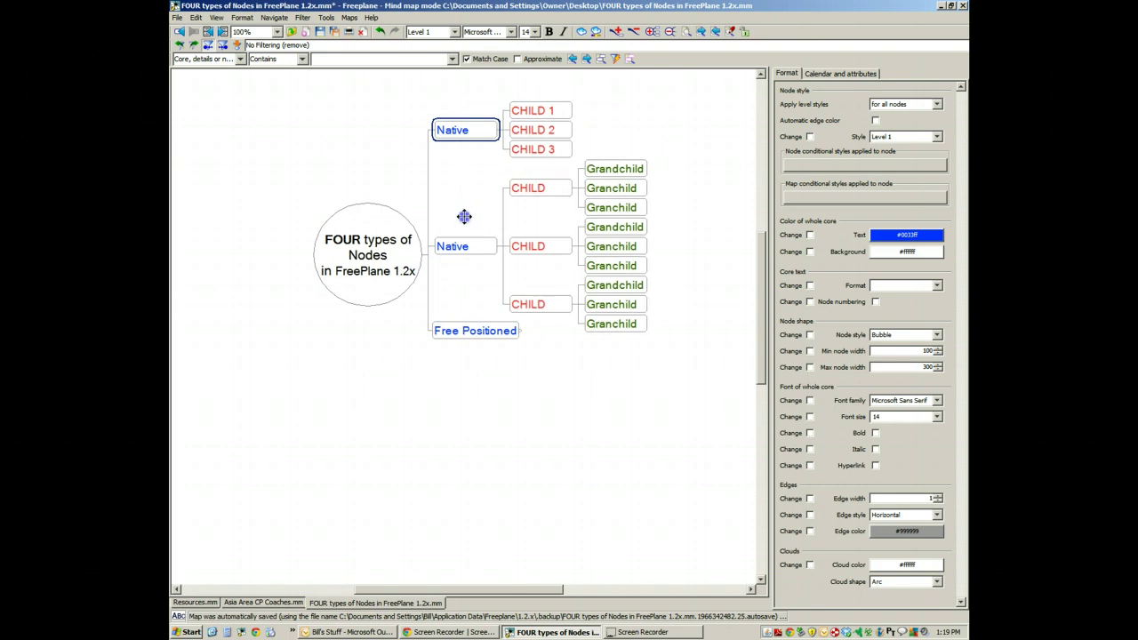
Refold both Native nodes, then unfold only the top one to show CHILD 1–3
{"action": "left_click", "coordinate": [500, 130]}
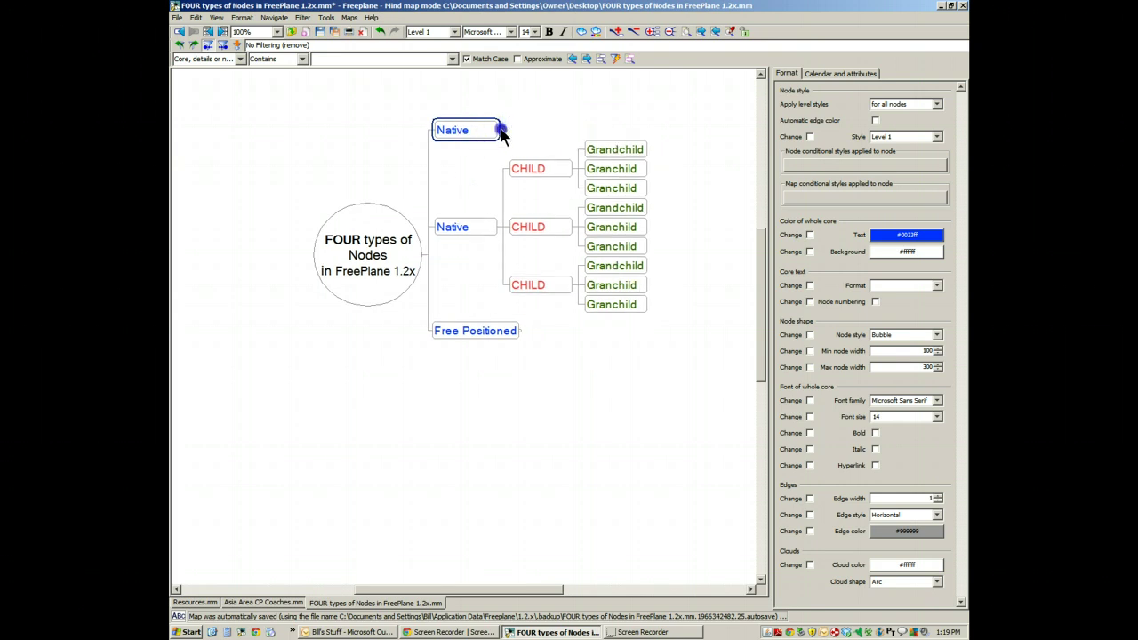
{"action": "left_click", "coordinate": [497, 233]}
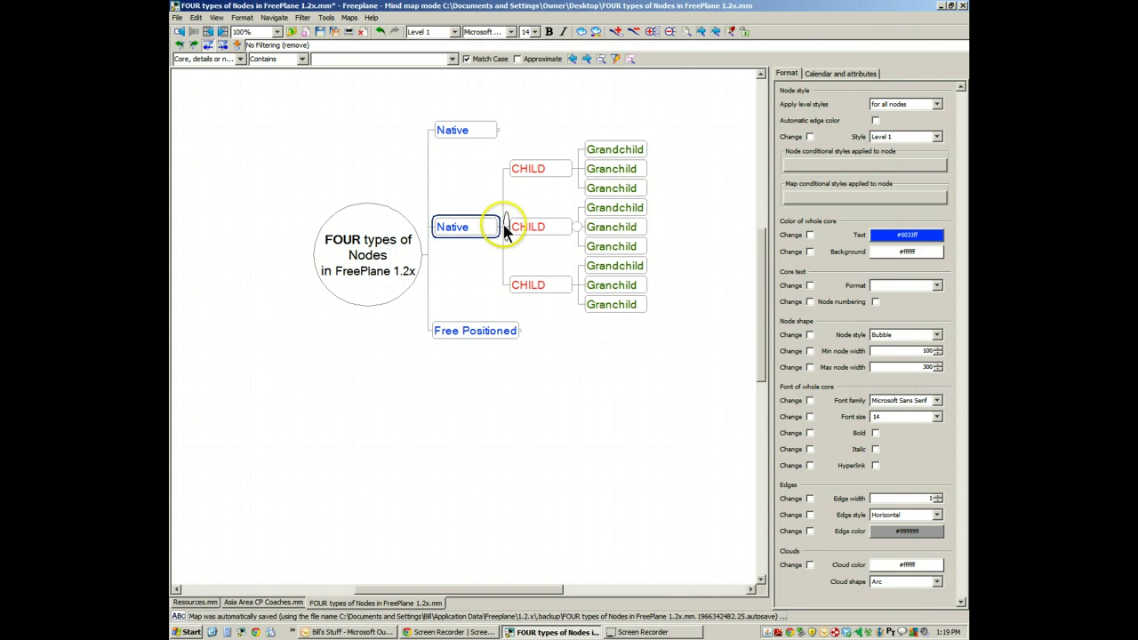
{"action": "left_click", "coordinate": [502, 229]}
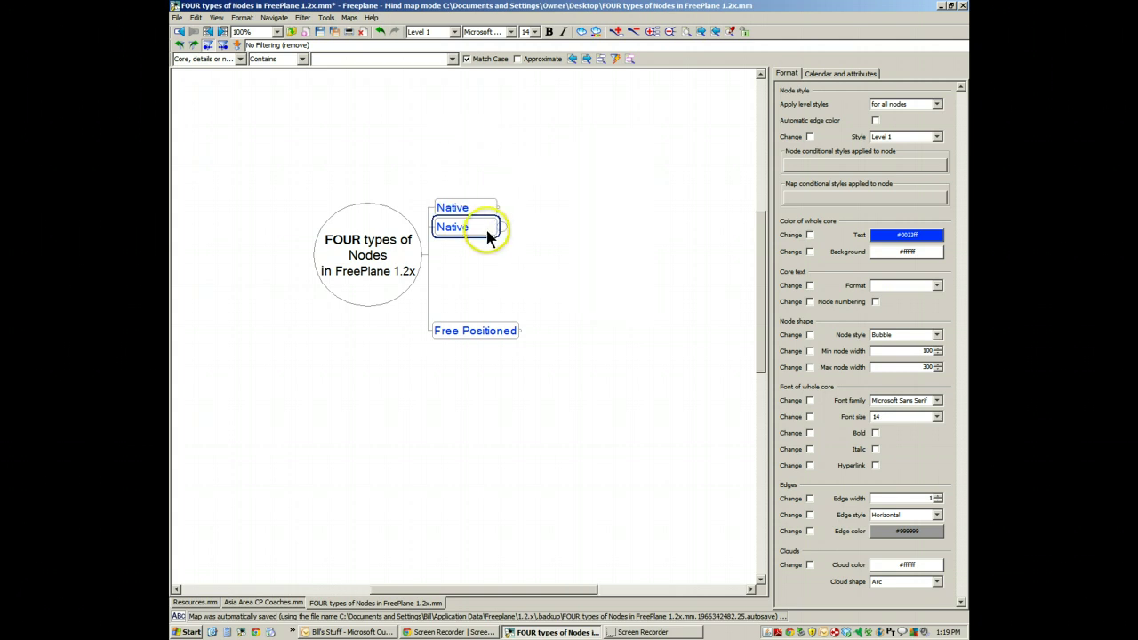
{"action": "left_click", "coordinate": [499, 206]}
{"action": "left_click", "coordinate": [500, 207]}
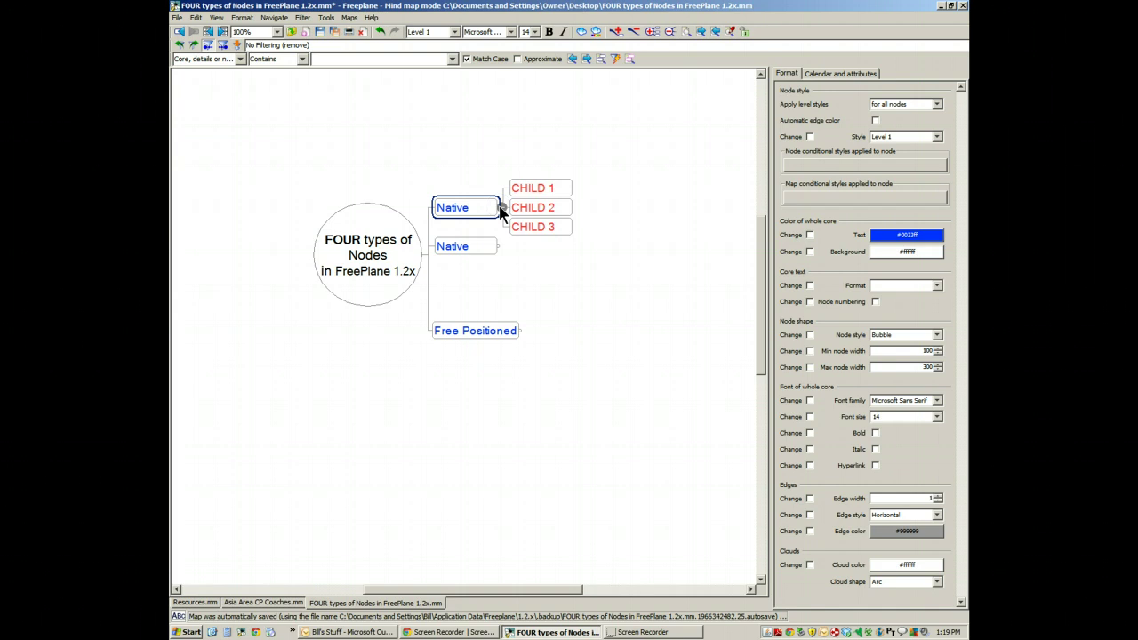
Unfold the second Native node's CHILD branches and fold each CHILD's grandchildren
{"action": "left_click", "coordinate": [534, 212]}
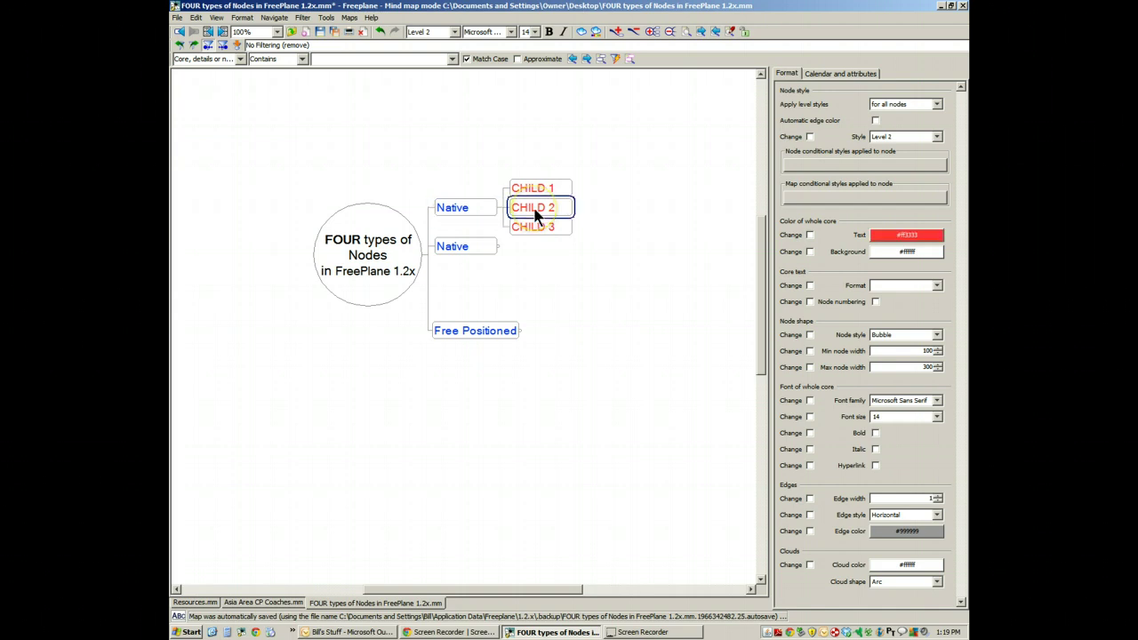
{"action": "left_click", "coordinate": [525, 226]}
{"action": "left_click", "coordinate": [502, 246]}
{"action": "left_click", "coordinate": [538, 189]}
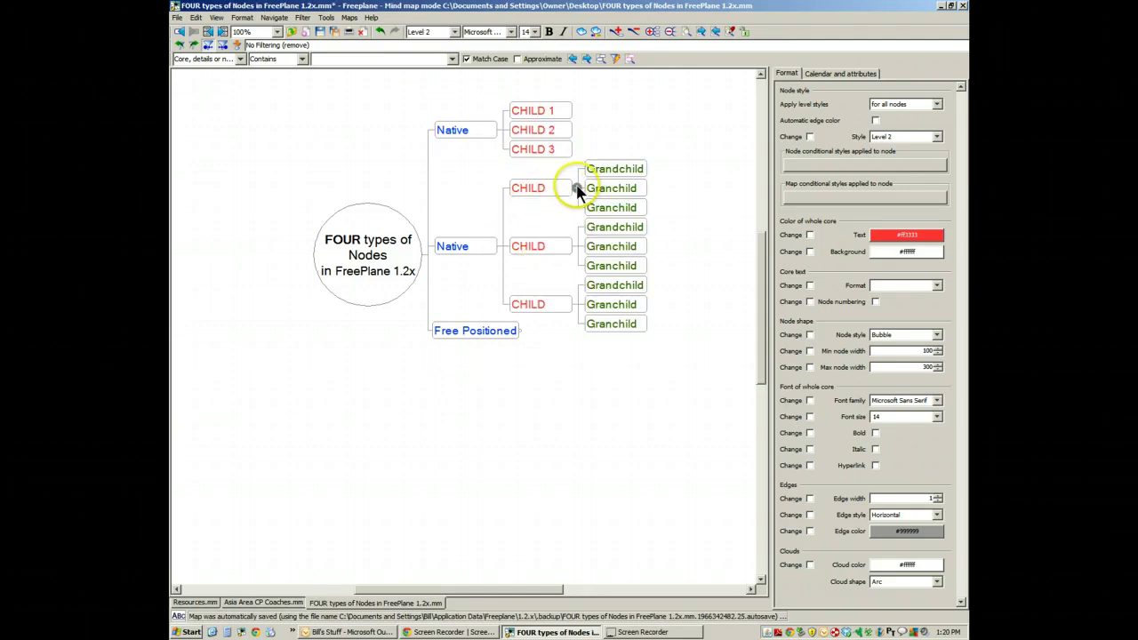
{"action": "left_click", "coordinate": [576, 189]}
{"action": "left_click", "coordinate": [570, 225]}
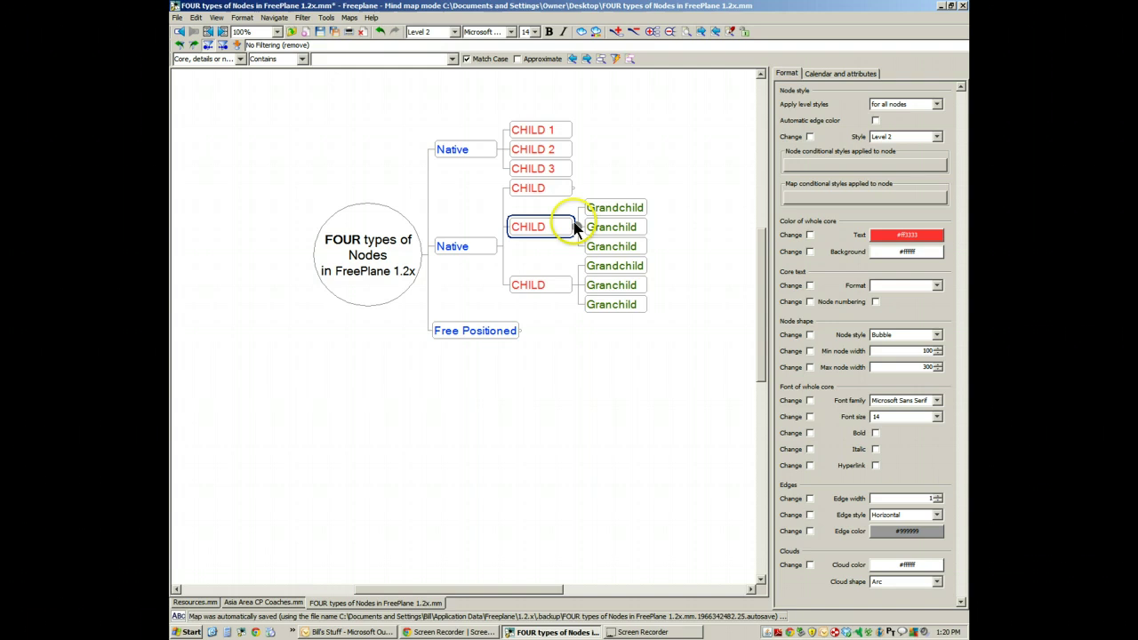
{"action": "left_click", "coordinate": [575, 227]}
{"action": "left_click", "coordinate": [570, 265]}
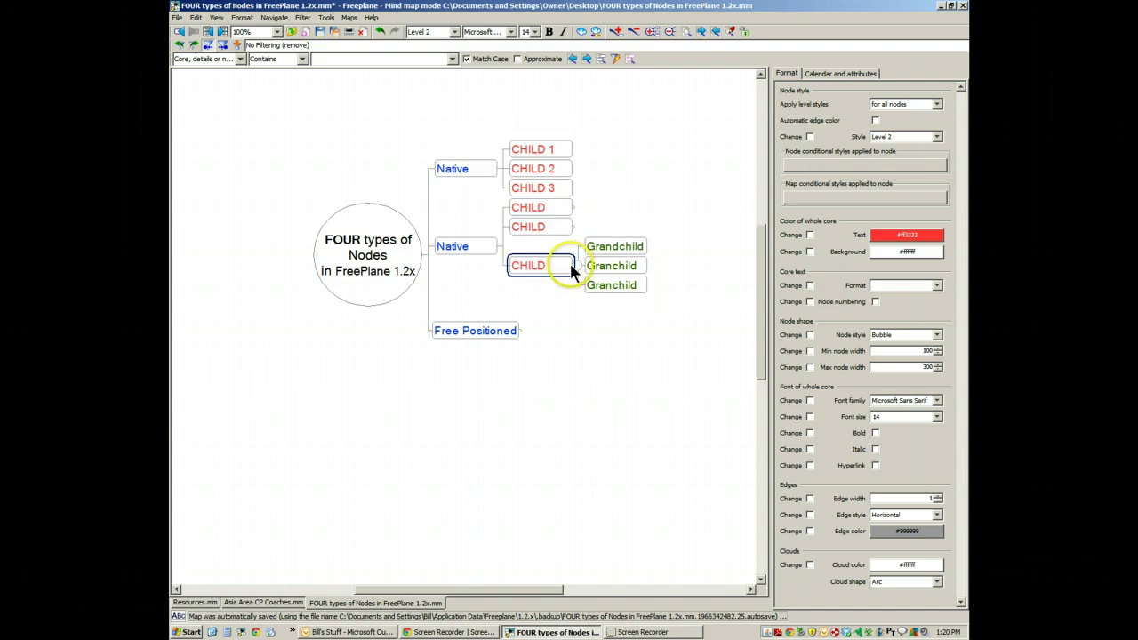
{"action": "left_click", "coordinate": [576, 265]}
Unfold all three CHILD nodes to show their Grandchild nodes
{"action": "left_click", "coordinate": [540, 245]}
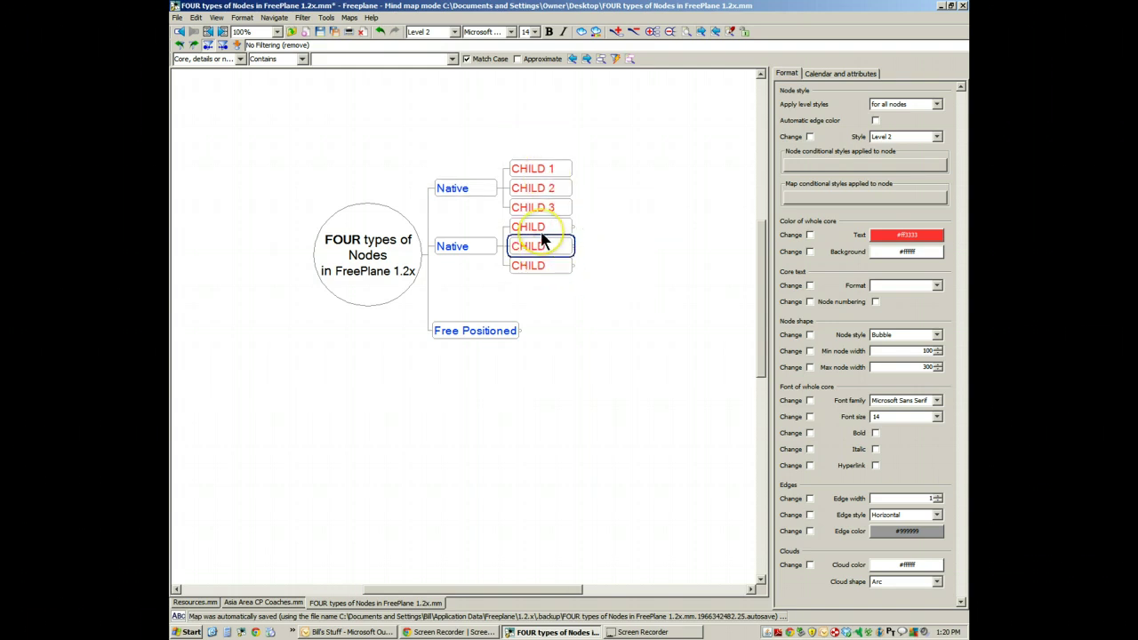
{"action": "left_click", "coordinate": [533, 190]}
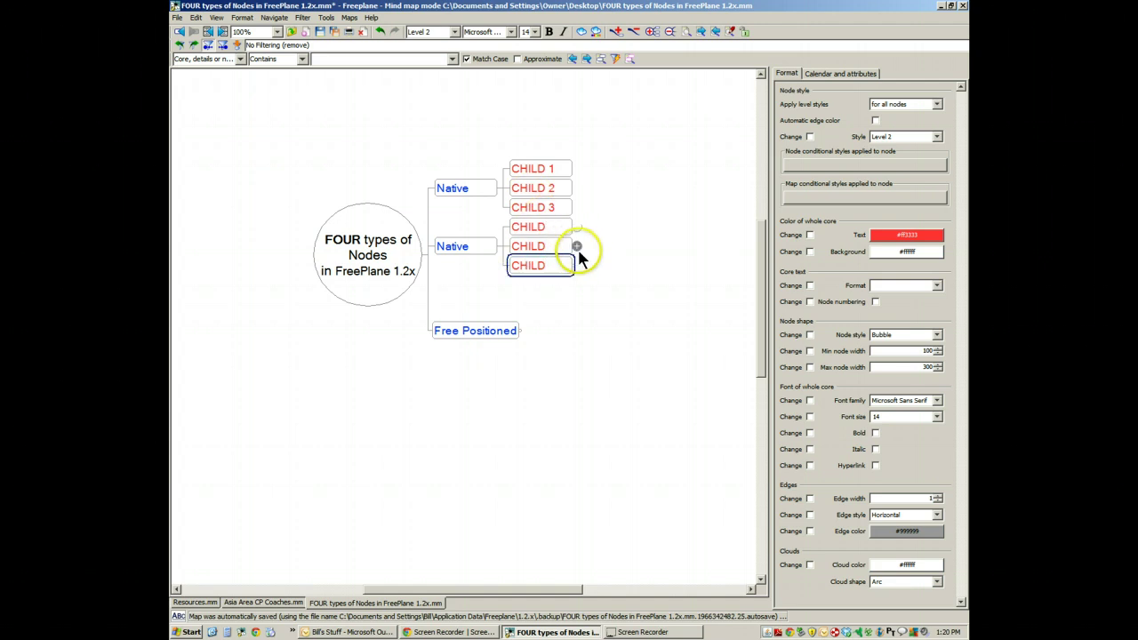
{"action": "left_click", "coordinate": [575, 228]}
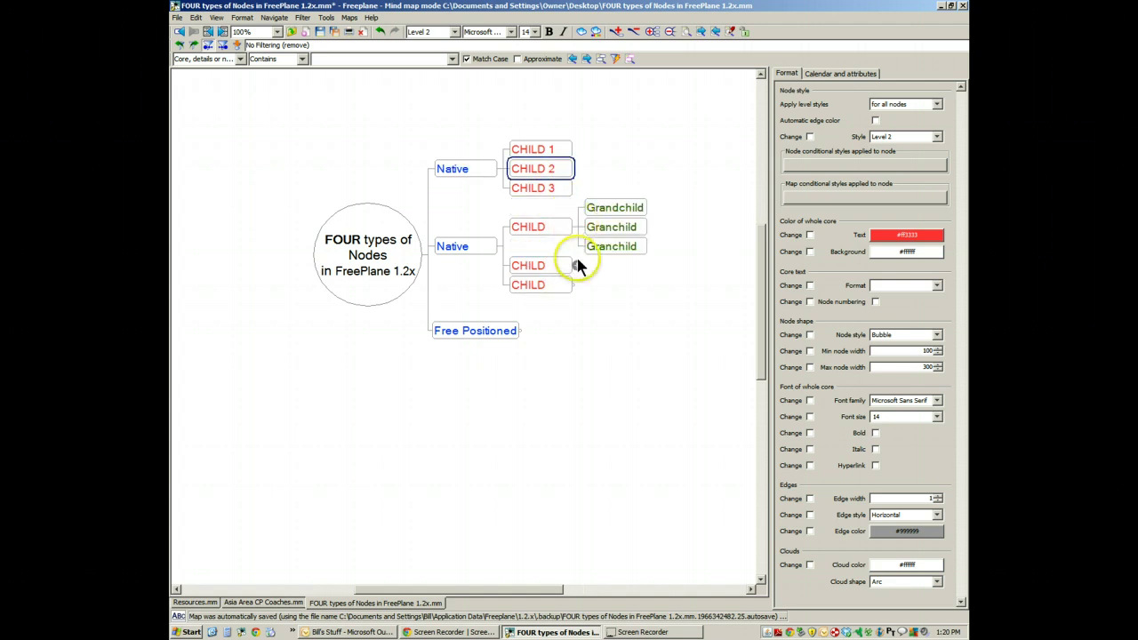
{"action": "left_click", "coordinate": [574, 264]}
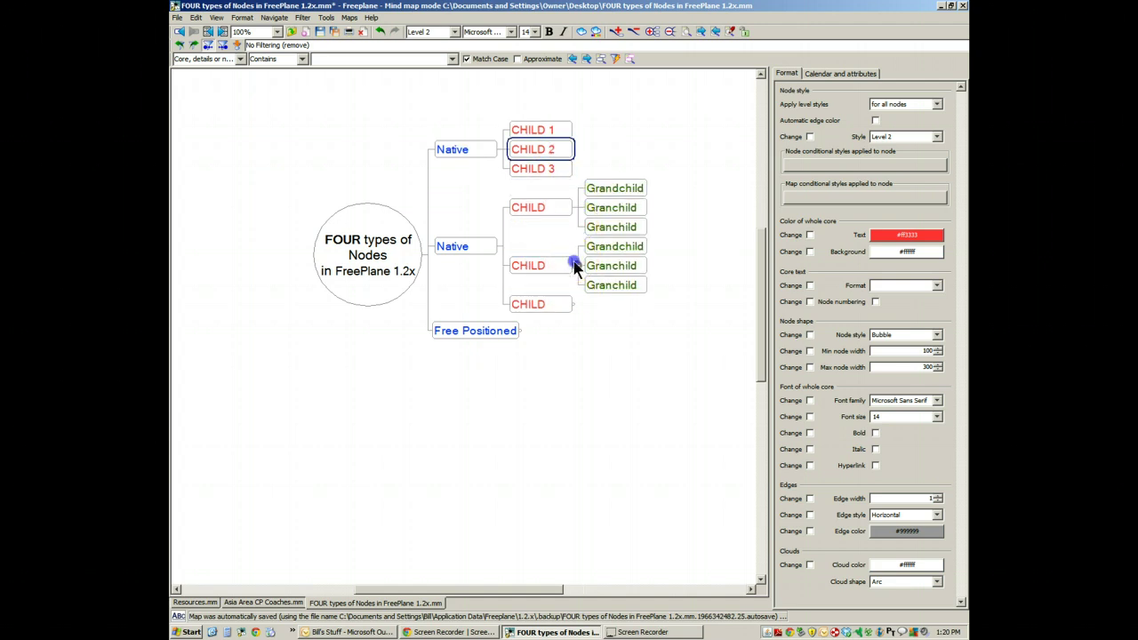
{"action": "left_click", "coordinate": [575, 305]}
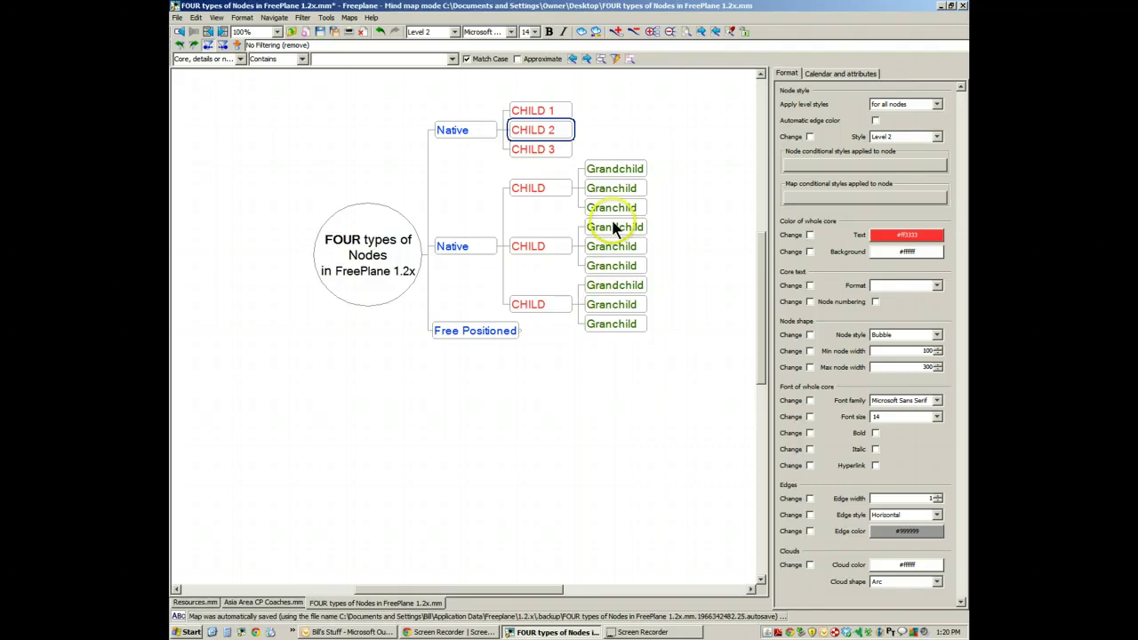
Correct the misspelled second grandchild's text from 'Granchild' to 'Grandchild'
{"action": "left_click", "coordinate": [628, 171]}
{"action": "left_click", "coordinate": [557, 151]}
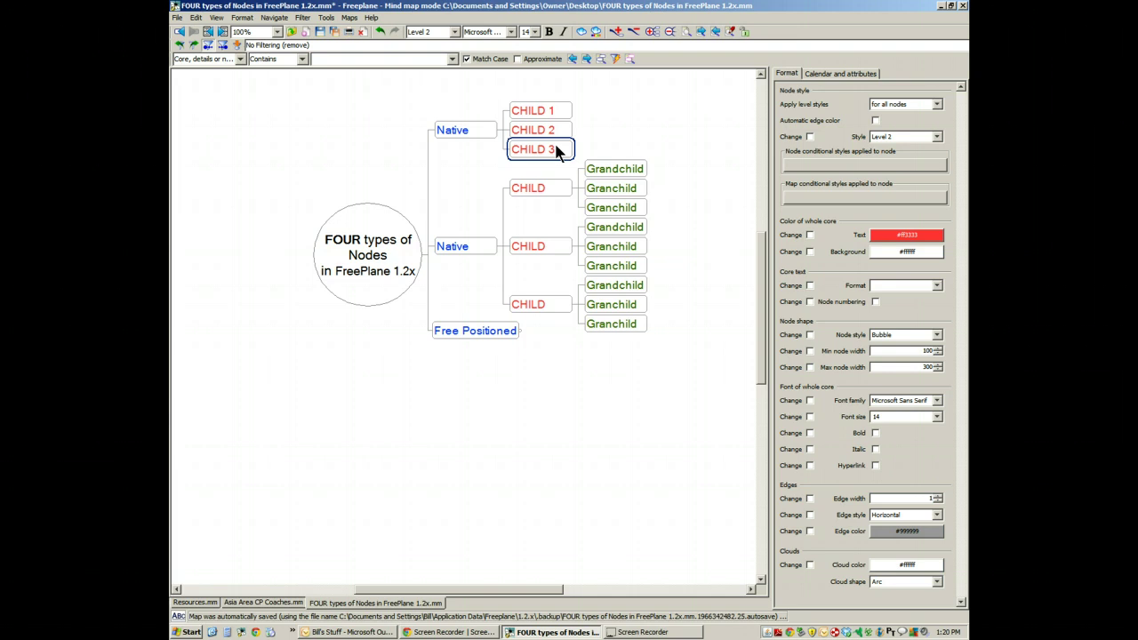
{"action": "left_click", "coordinate": [452, 247]}
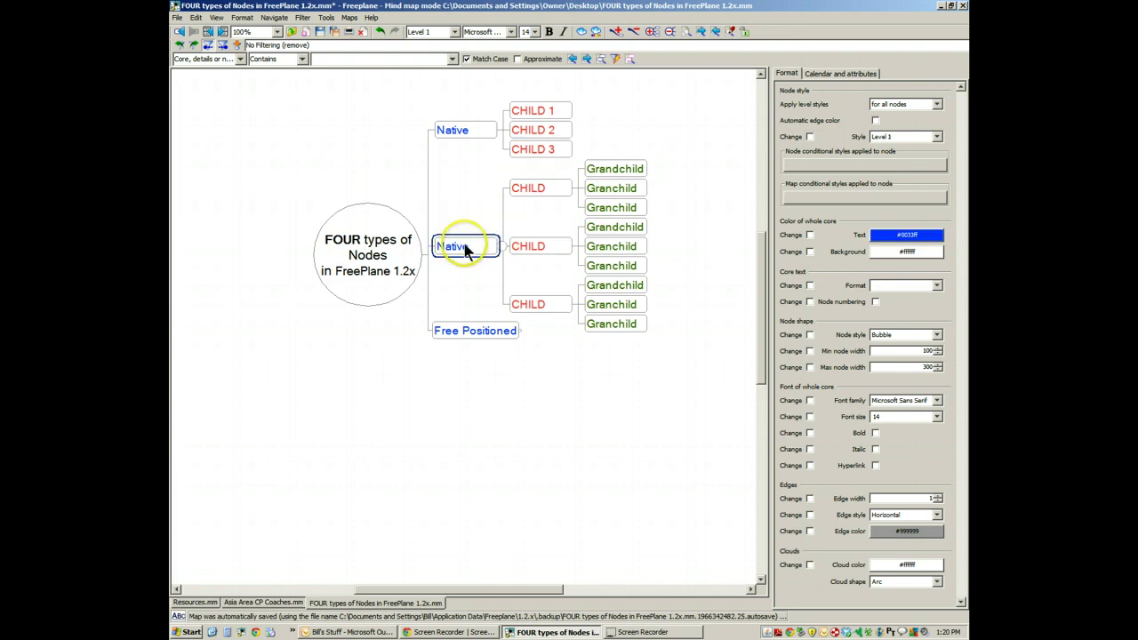
{"action": "left_click", "coordinate": [481, 132]}
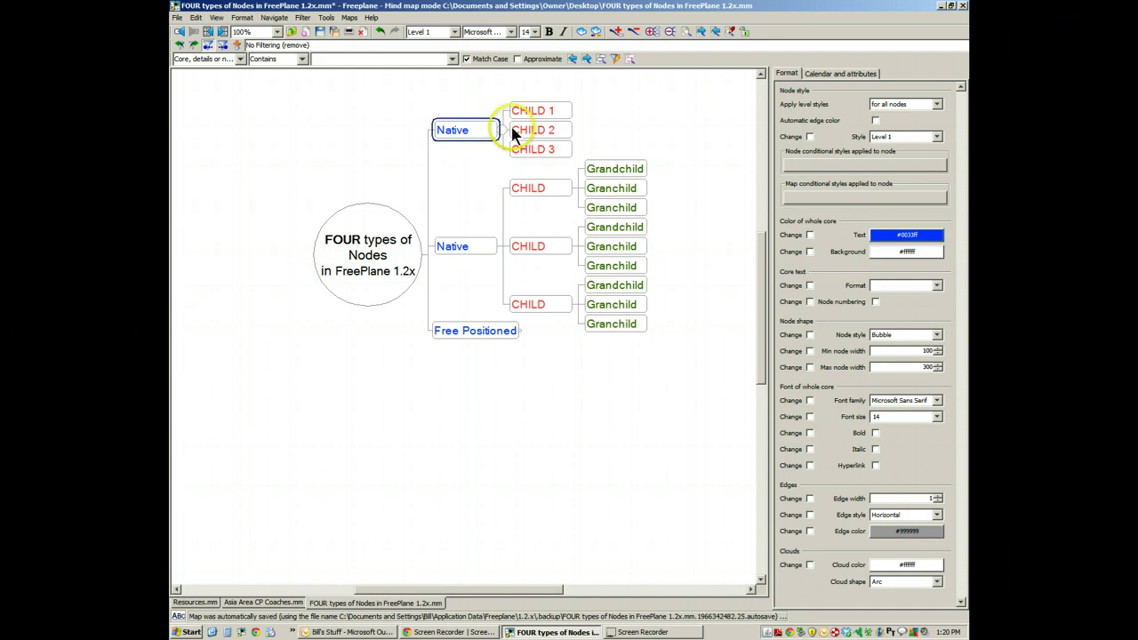
{"action": "left_click", "coordinate": [549, 135]}
{"action": "left_click", "coordinate": [550, 149]}
{"action": "left_click", "coordinate": [532, 136]}
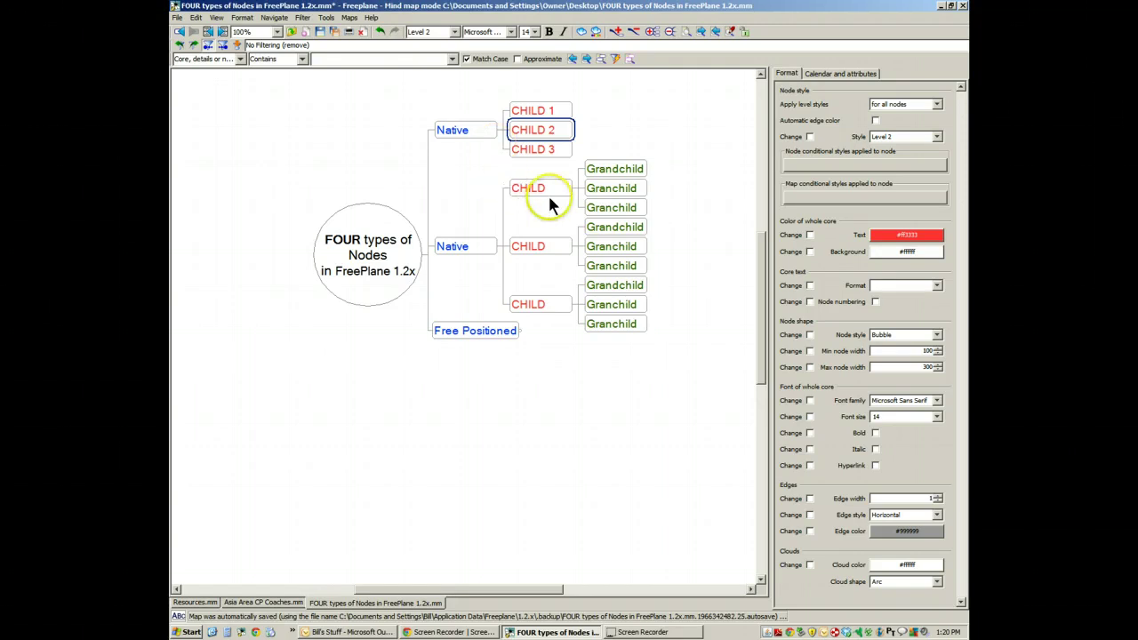
{"action": "left_click", "coordinate": [613, 190]}
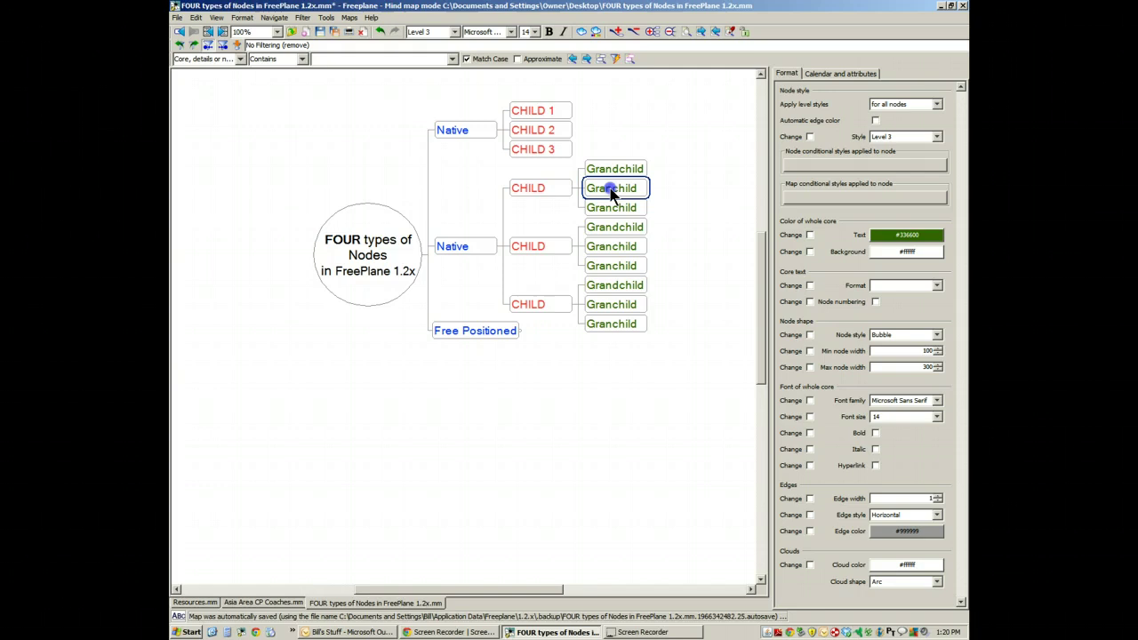
{"action": "key", "text": "F2"}
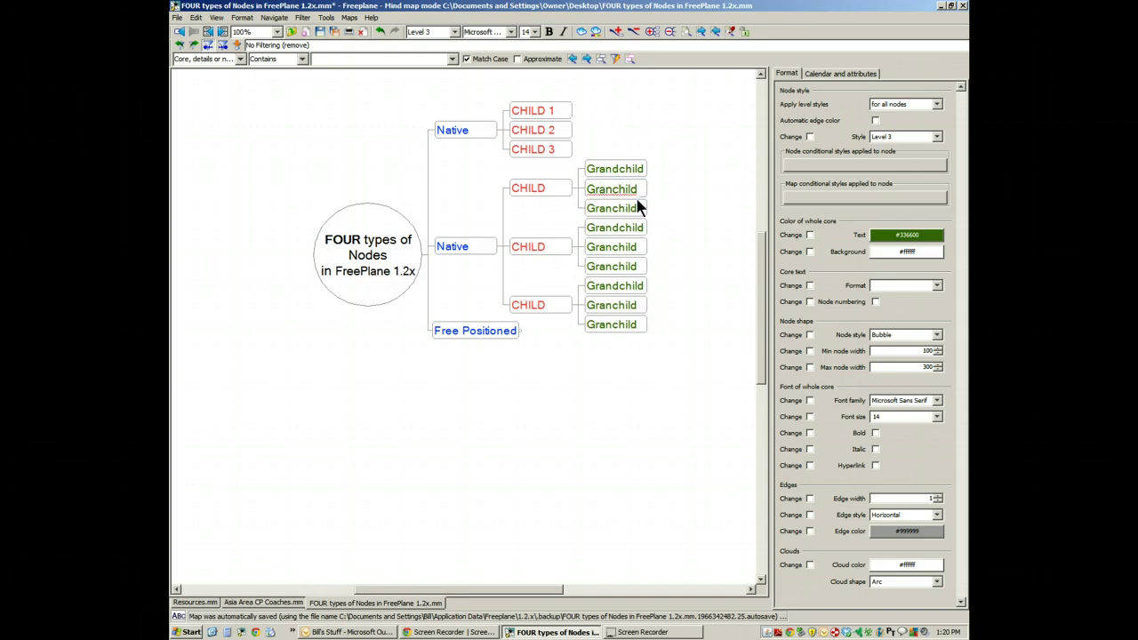
{"action": "left_click", "coordinate": [674, 120]}
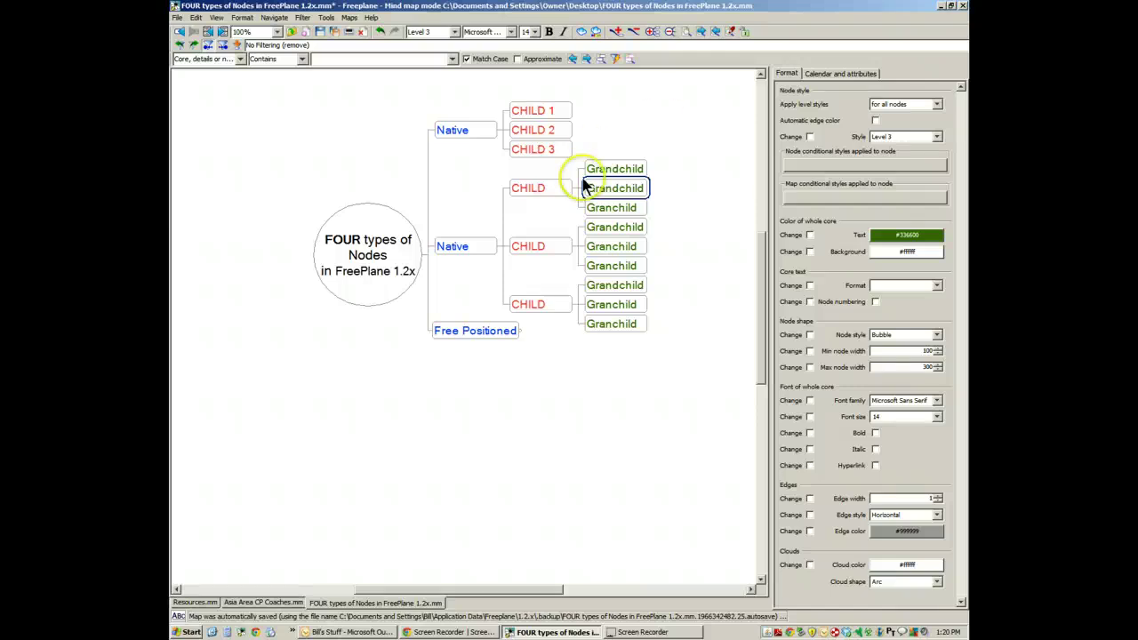
Drag the second Native's middle CHILD branch slightly down-right to tidy the layout
{"action": "left_click", "coordinate": [514, 246]}
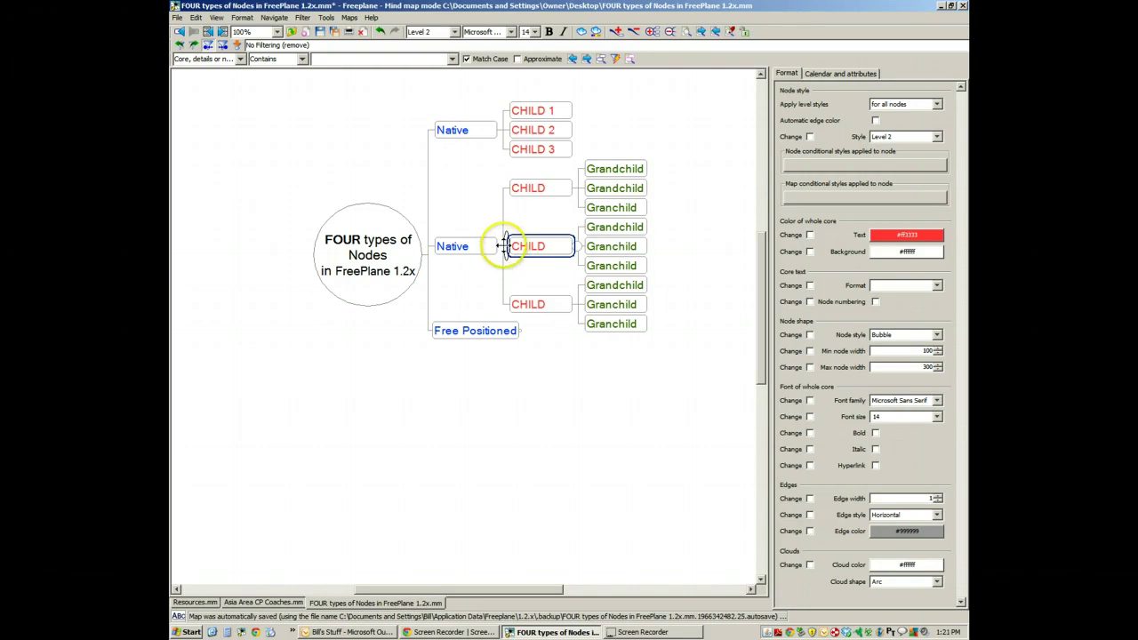
{"action": "left_click", "coordinate": [445, 246]}
{"action": "left_click", "coordinate": [509, 247]}
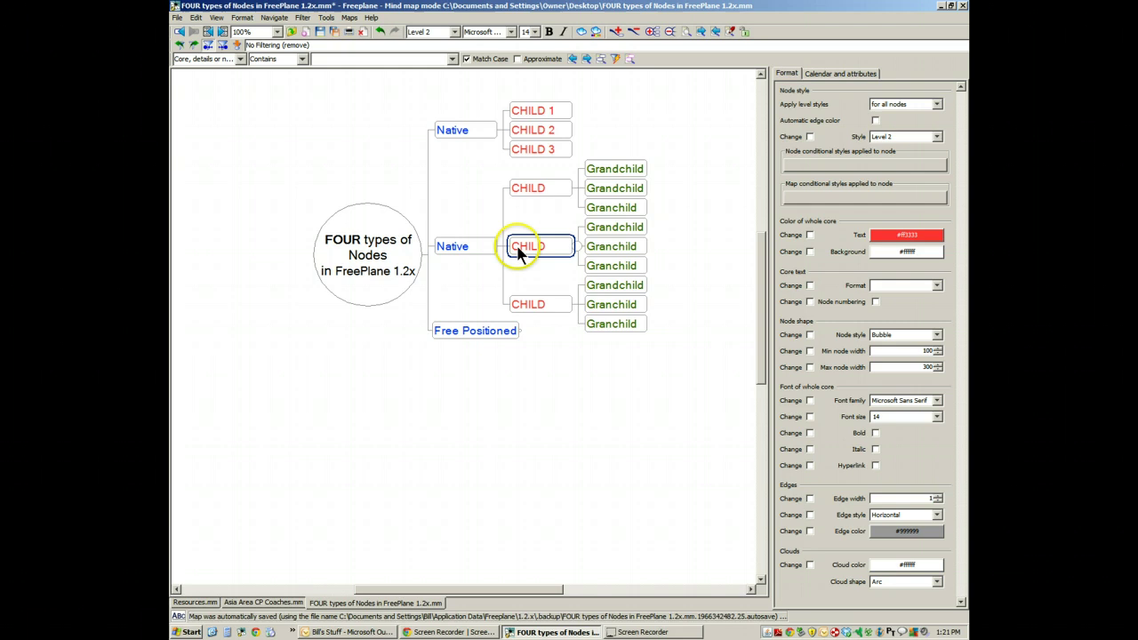
{"action": "mouse_move", "coordinate": [505, 247]}
{"action": "left_mouse_down"}
{"action": "mouse_move", "coordinate": [508, 208]}
{"action": "mouse_move", "coordinate": [549, 196]}
{"action": "mouse_move", "coordinate": [599, 246]}
{"action": "mouse_move", "coordinate": [549, 274]}
{"action": "mouse_move", "coordinate": [553, 203]}
{"action": "mouse_move", "coordinate": [572, 183]}
{"action": "mouse_move", "coordinate": [516, 189]}
{"action": "mouse_move", "coordinate": [510, 134]}
{"action": "mouse_move", "coordinate": [520, 253]}
{"action": "left_mouse_up"}
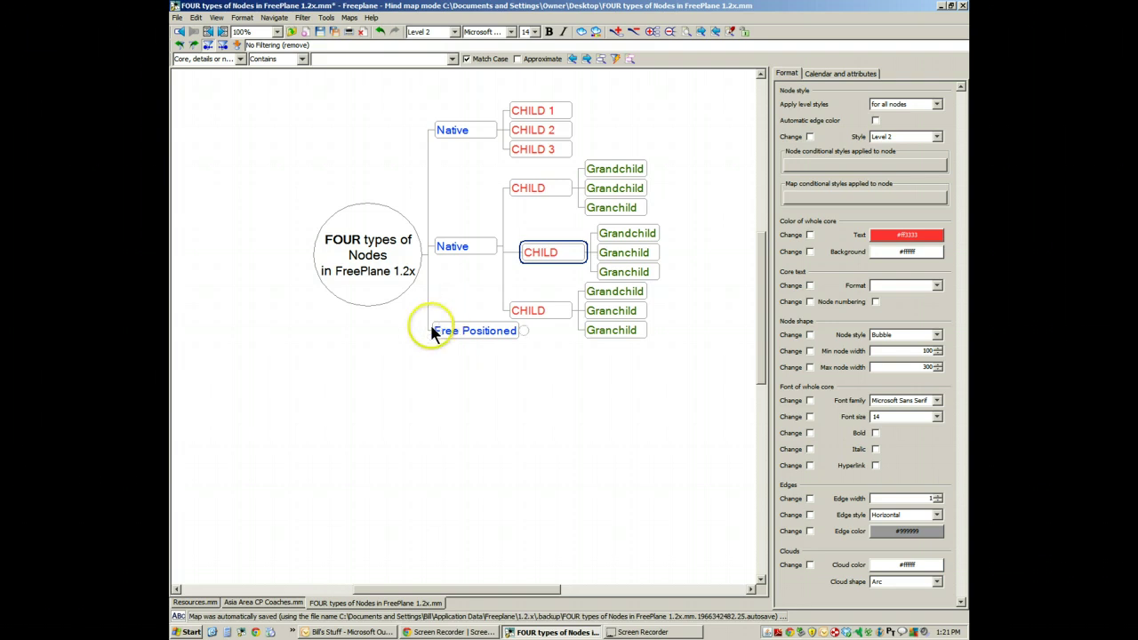
Move Free Positioned lower and unfold its three Child nodes and their Grandchildren
{"action": "left_click_drag", "start_coordinate": [430, 330], "coordinate": [435, 384]}
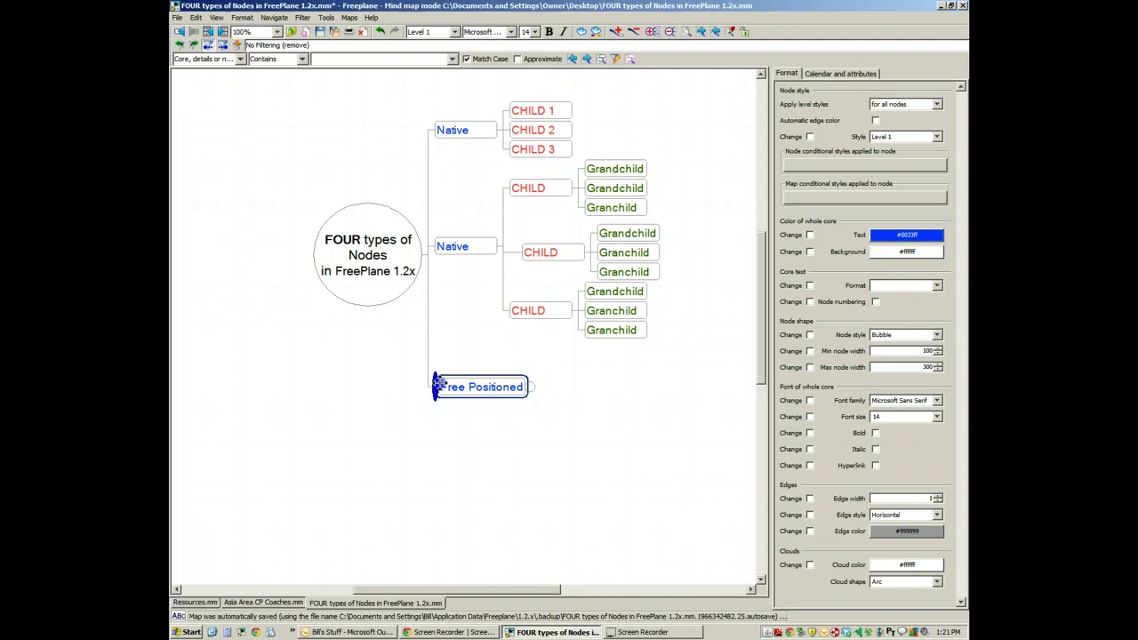
{"action": "left_click", "coordinate": [502, 398]}
{"action": "left_click", "coordinate": [530, 386]}
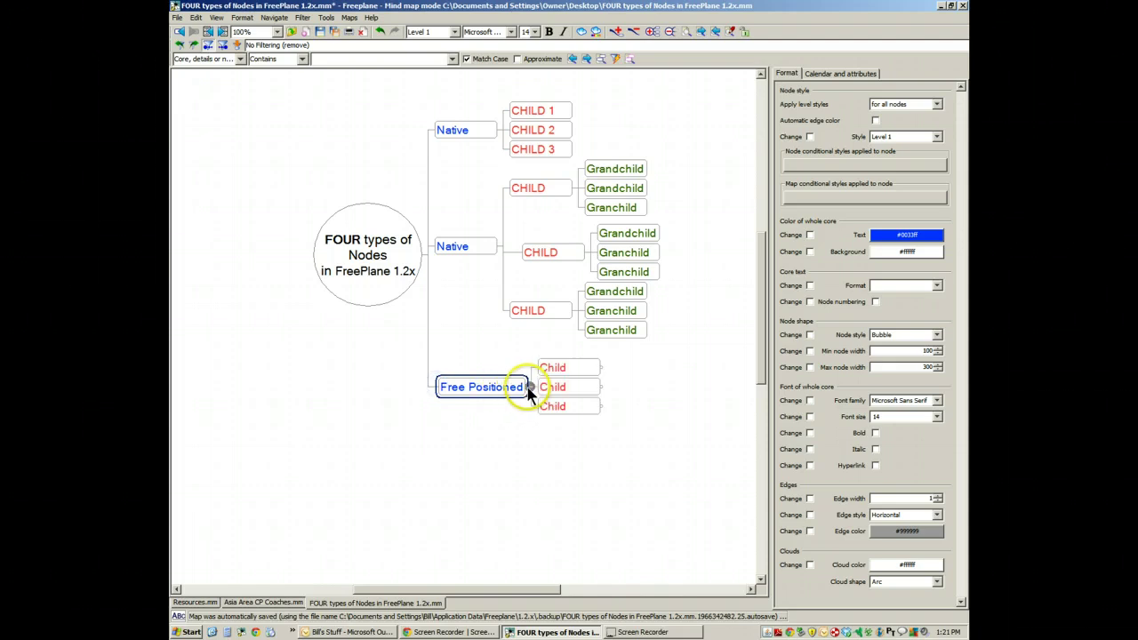
{"action": "left_click", "coordinate": [590, 378]}
{"action": "left_click", "coordinate": [605, 366]}
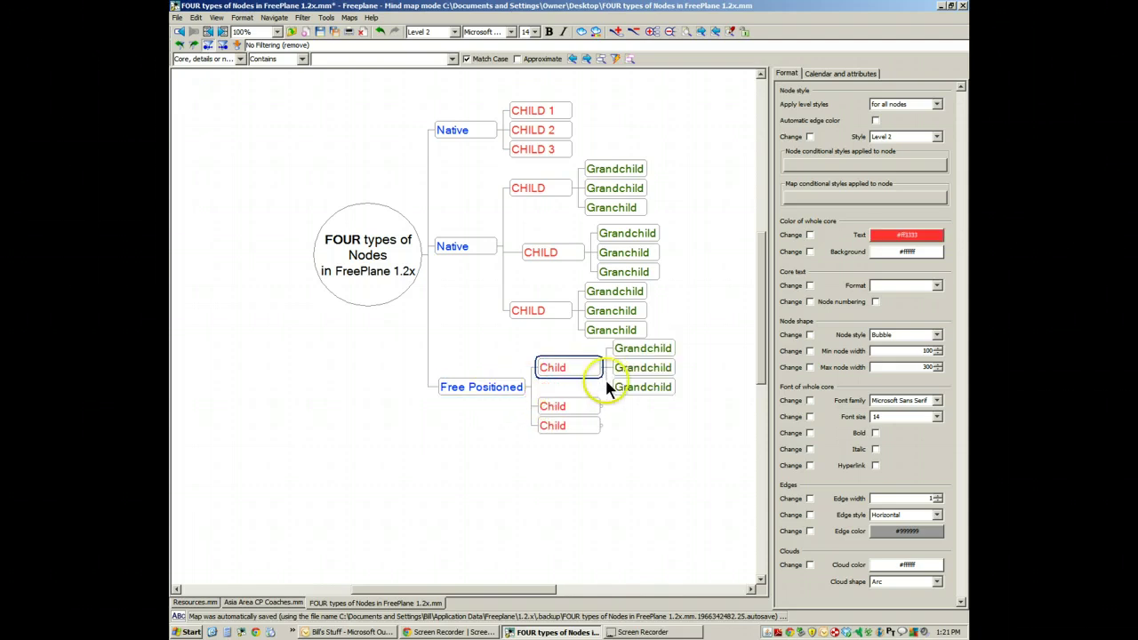
{"action": "left_click", "coordinate": [598, 400]}
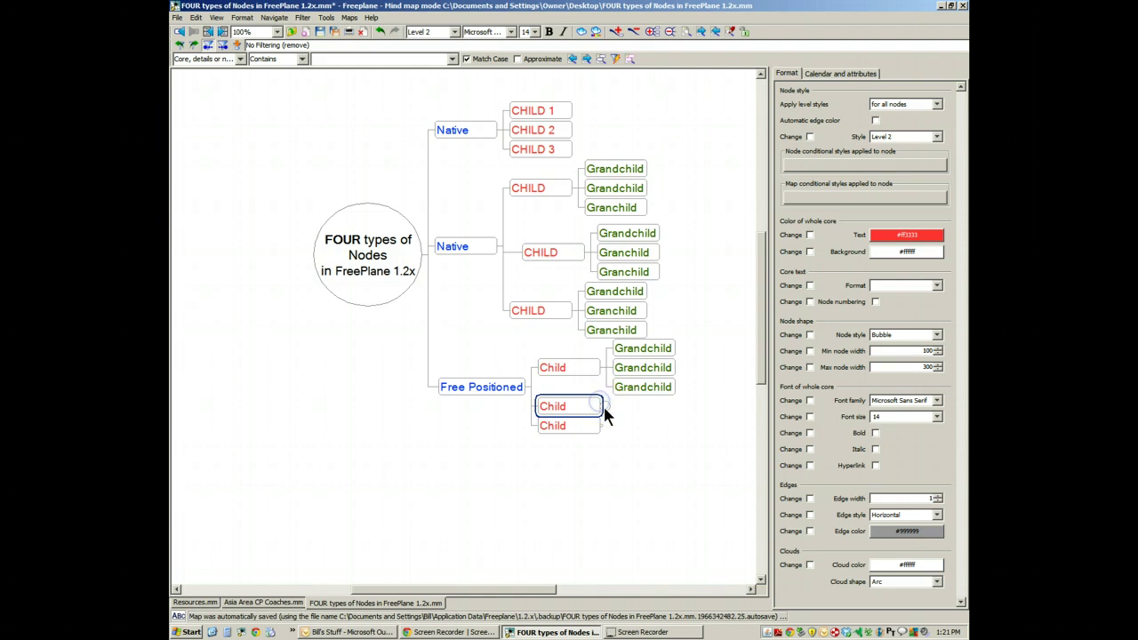
{"action": "left_click", "coordinate": [605, 406]}
{"action": "left_click", "coordinate": [604, 447]}
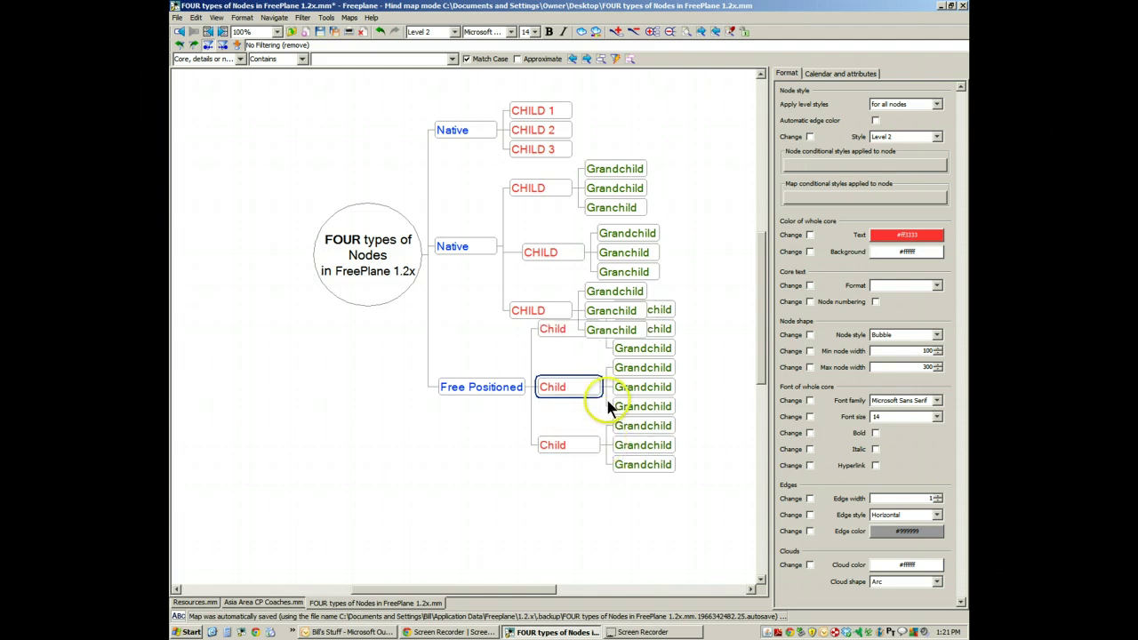
Drag the Free Positioned branch down-left so its Grandchildren stop overlapping the Native branches
{"action": "left_click", "coordinate": [659, 313]}
{"action": "left_click", "coordinate": [662, 329]}
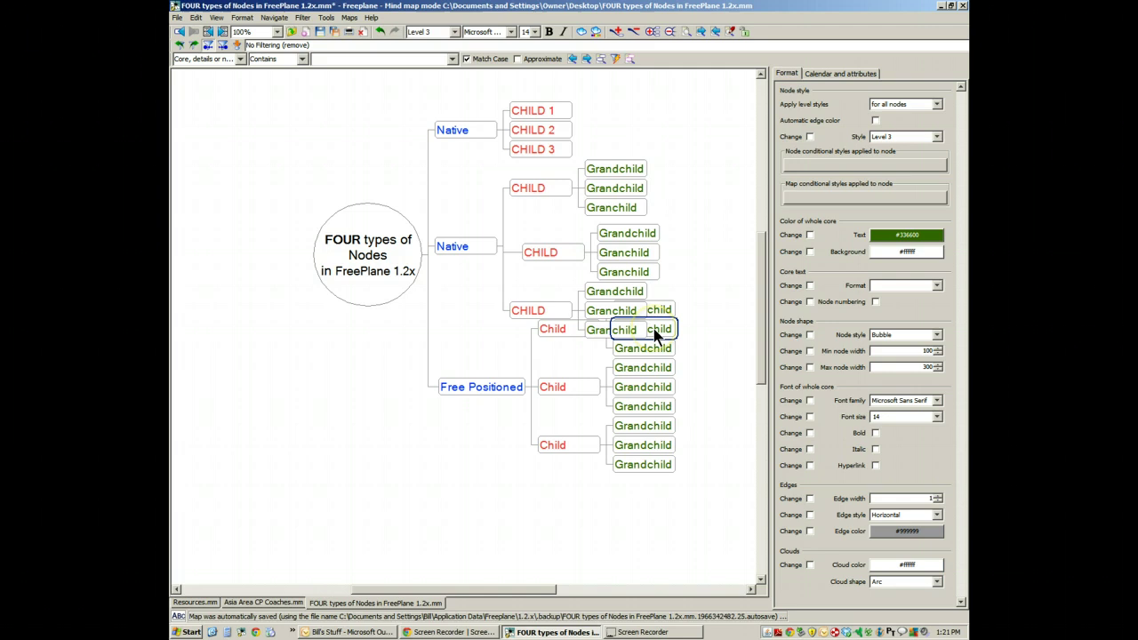
{"action": "left_click", "coordinate": [568, 445]}
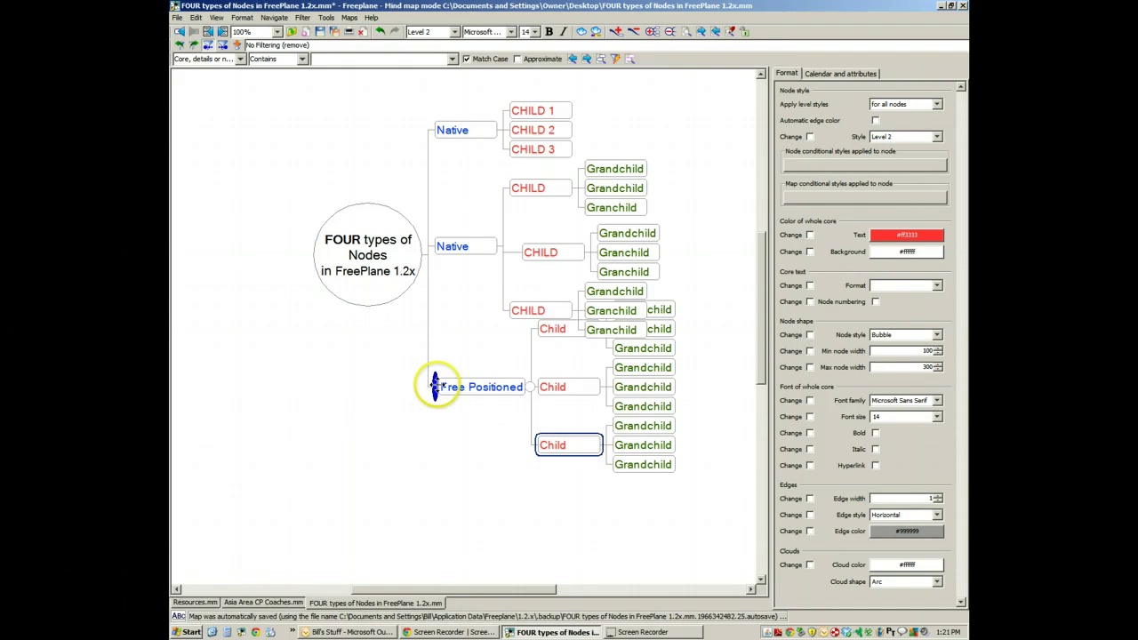
{"action": "mouse_move", "coordinate": [435, 384]}
{"action": "left_mouse_down"}
{"action": "mouse_move", "coordinate": [435, 188]}
{"action": "mouse_move", "coordinate": [338, 185]}
{"action": "mouse_move", "coordinate": [246, 203]}
{"action": "mouse_move", "coordinate": [228, 258]}
{"action": "mouse_move", "coordinate": [251, 299]}
{"action": "mouse_move", "coordinate": [279, 305]}
{"action": "mouse_move", "coordinate": [293, 359]}
{"action": "mouse_move", "coordinate": [333, 386]}
{"action": "mouse_move", "coordinate": [323, 374]}
{"action": "mouse_move", "coordinate": [323, 430]}
{"action": "mouse_move", "coordinate": [452, 418]}
{"action": "mouse_move", "coordinate": [436, 442]}
{"action": "mouse_move", "coordinate": [438, 372]}
{"action": "left_mouse_up"}
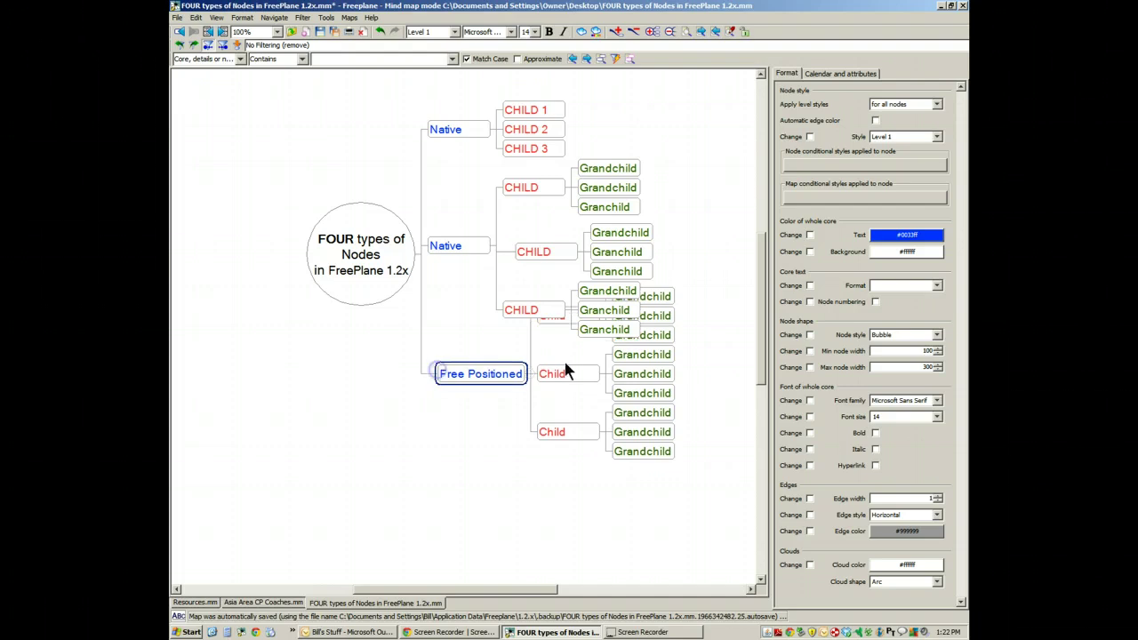
{"action": "left_click", "coordinate": [640, 334]}
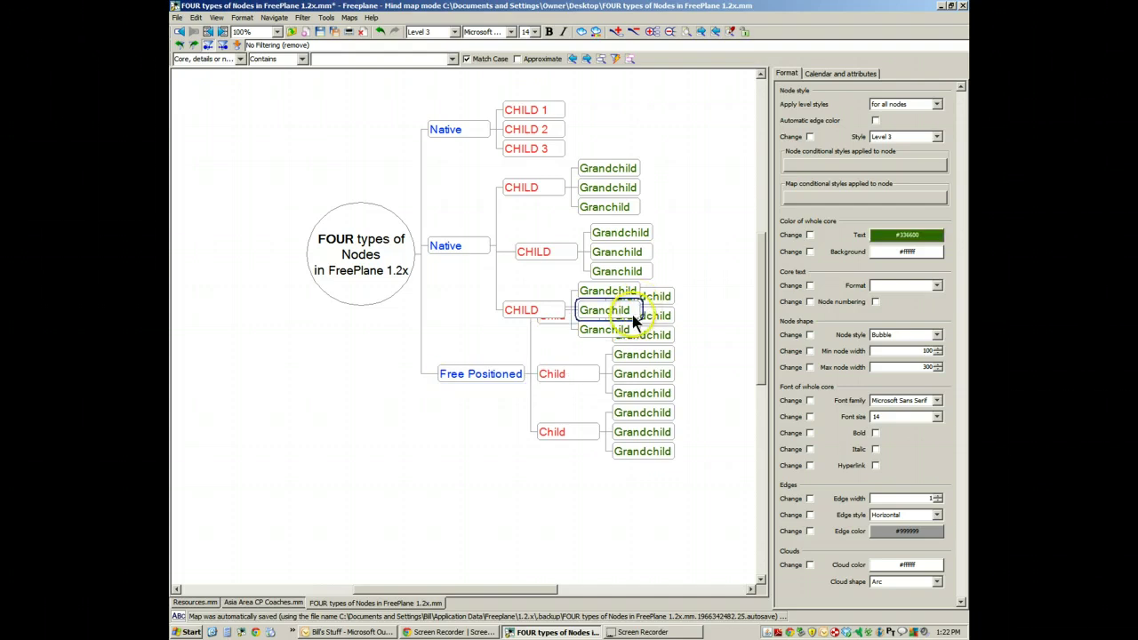
{"action": "left_click", "coordinate": [465, 375]}
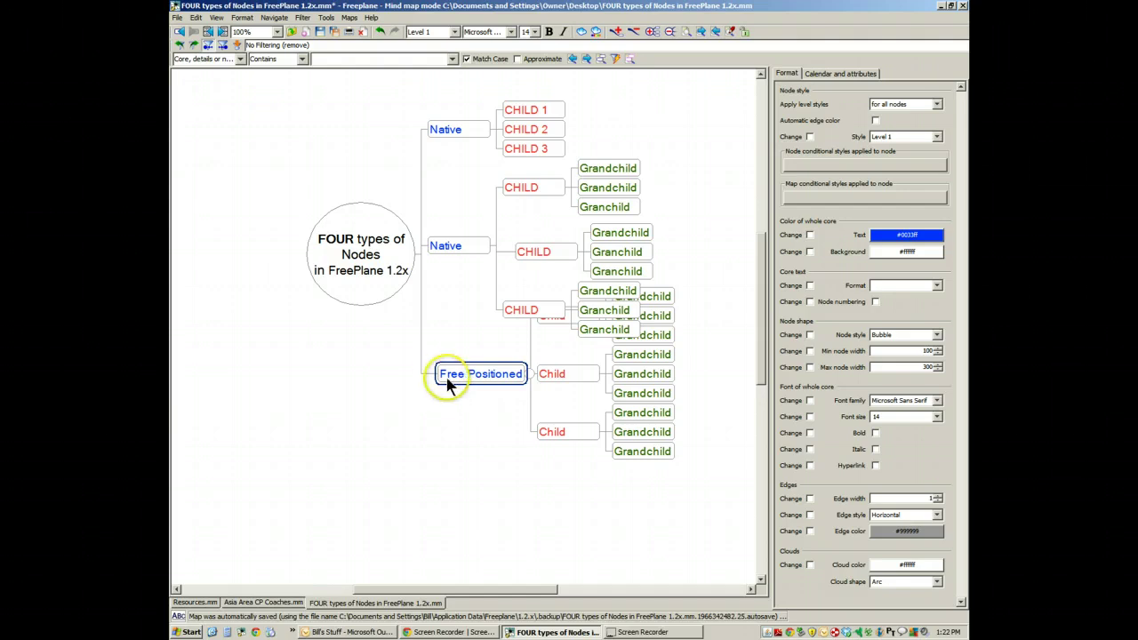
{"action": "left_click", "coordinate": [436, 374]}
{"action": "left_click_drag", "start_coordinate": [435, 372], "coordinate": [294, 480]}
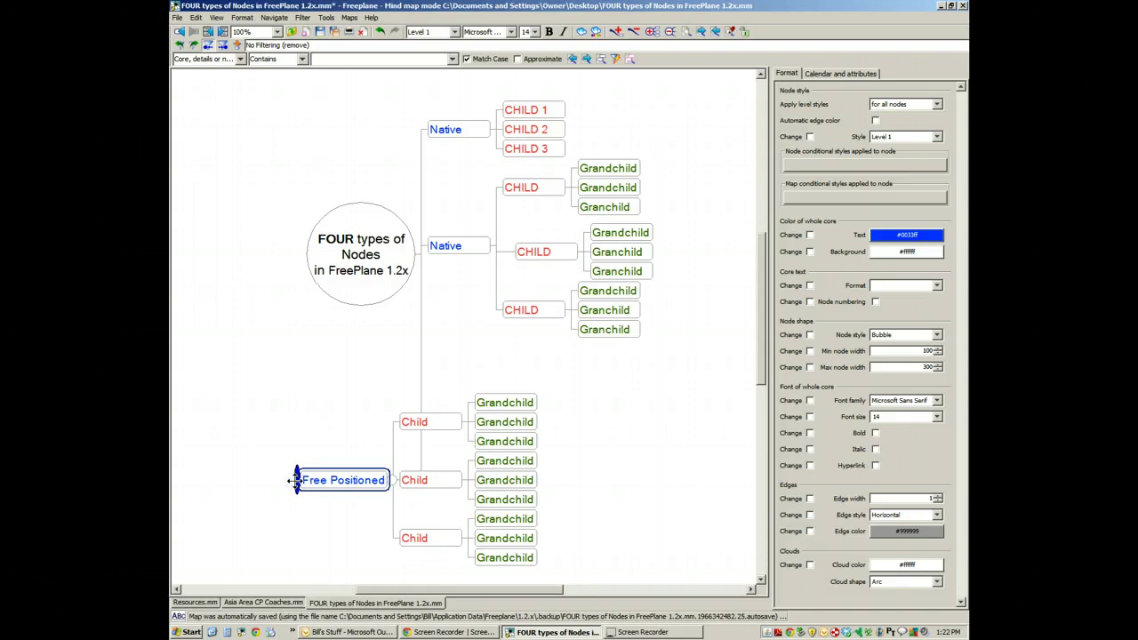
Fold the Free Positioned branch and drag it back up toward the map
{"action": "left_click", "coordinate": [394, 481]}
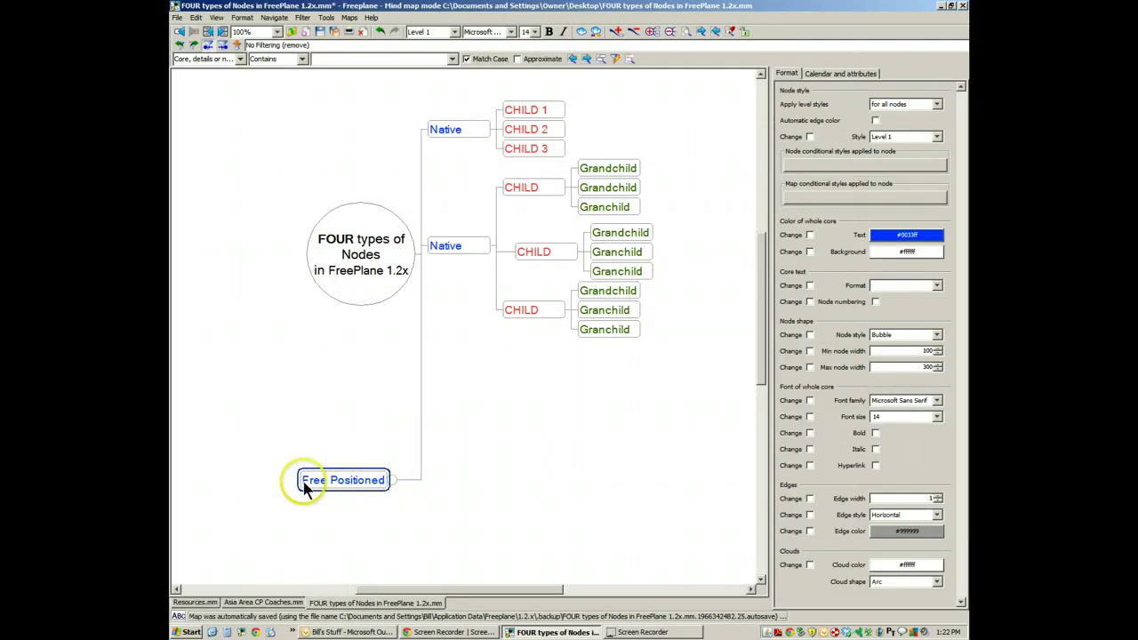
{"action": "left_click_drag", "start_coordinate": [333, 480], "coordinate": [460, 405]}
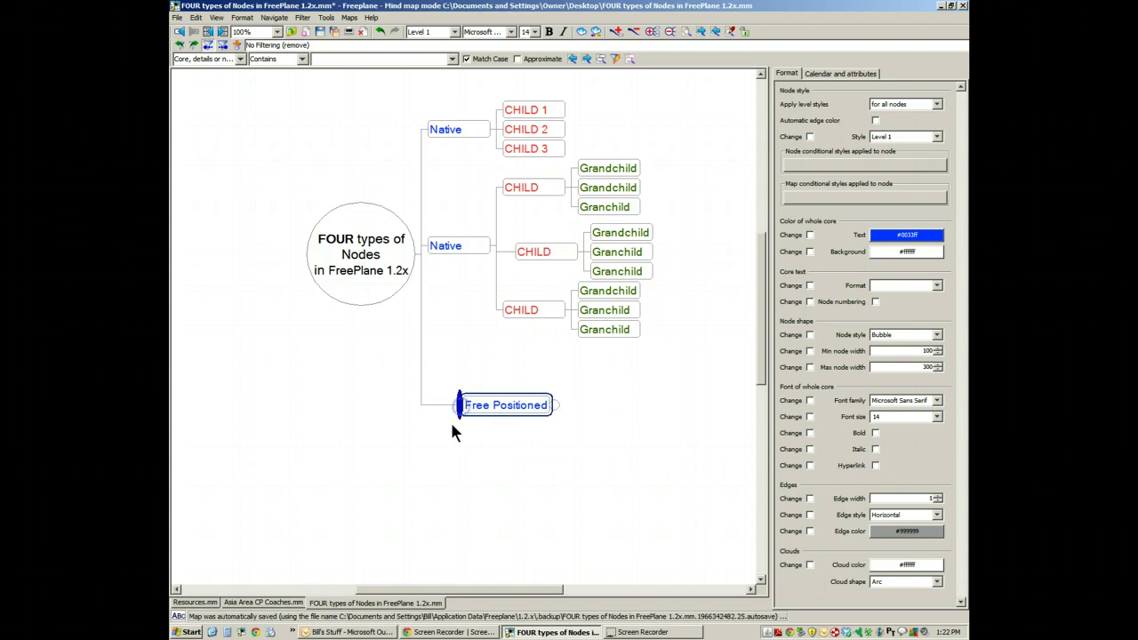
{"action": "left_click", "coordinate": [397, 449]}
{"action": "left_click", "coordinate": [459, 405]}
Bring the Floating and Free Positioned node into view and drag it up beneath Free Positioned
{"action": "left_click", "coordinate": [365, 276]}
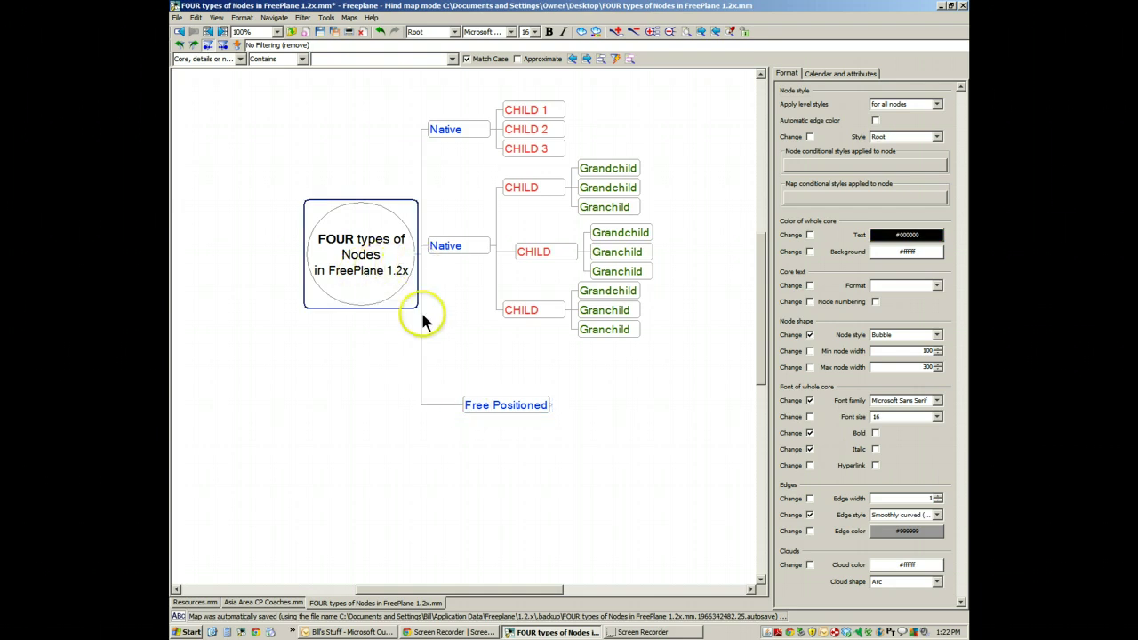
{"action": "left_click_drag", "start_coordinate": [453, 489], "coordinate": [444, 412]}
{"action": "left_click_drag", "start_coordinate": [286, 526], "coordinate": [371, 498]}
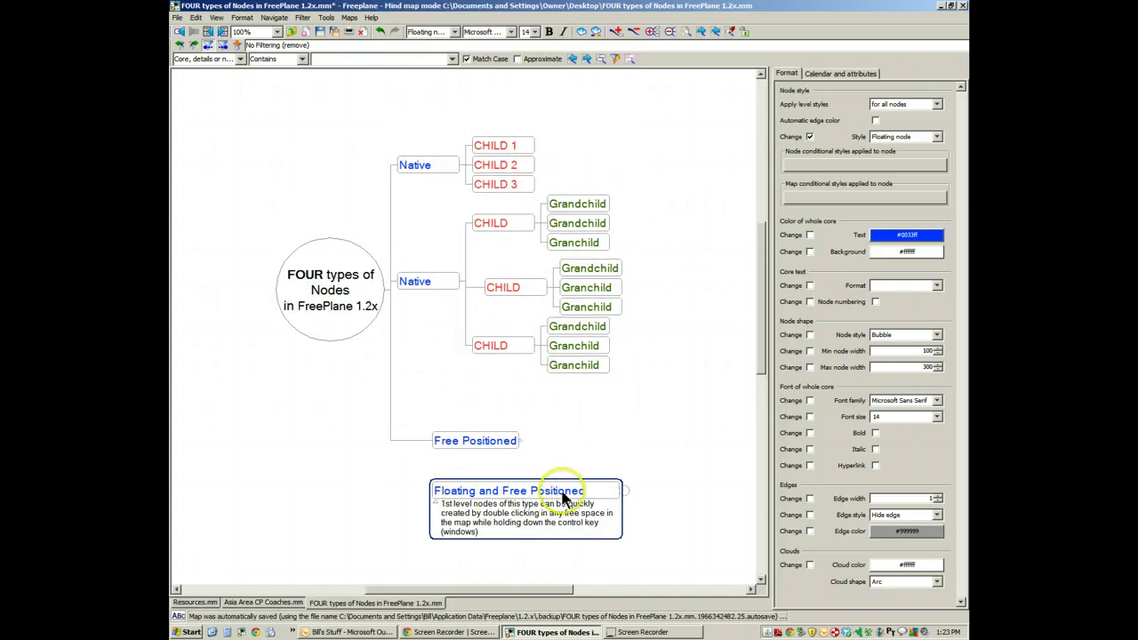
Drag the Floating and Free Positioned note node to the top of the map, above Native
{"action": "left_click", "coordinate": [442, 444]}
{"action": "left_click", "coordinate": [432, 481]}
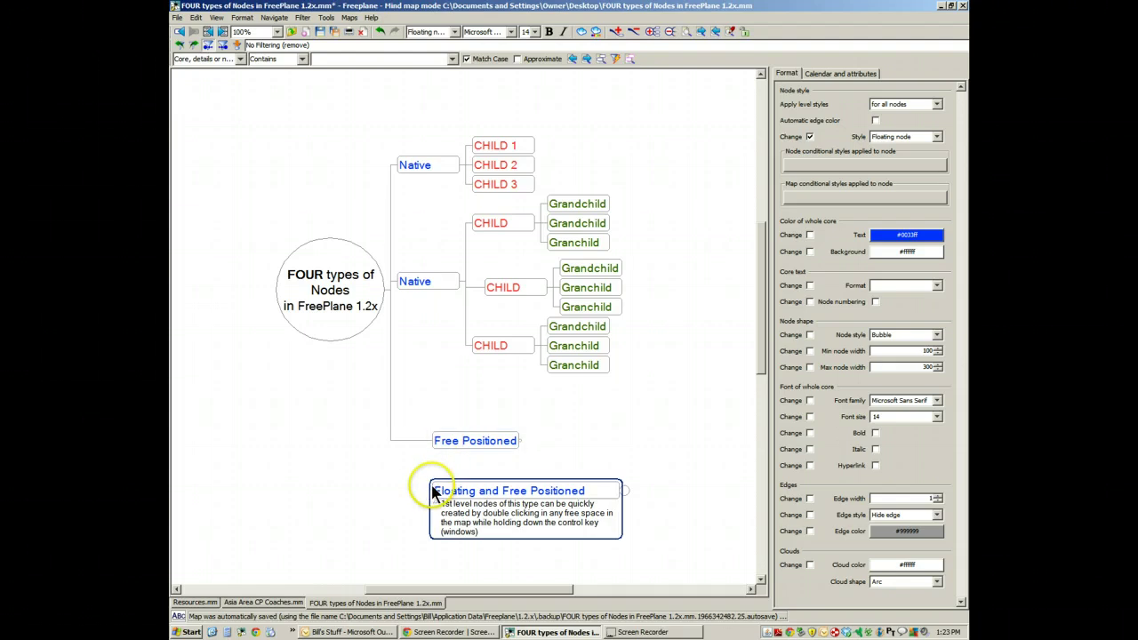
{"action": "left_click_drag", "start_coordinate": [433, 481], "coordinate": [261, 253]}
{"action": "mouse_move", "coordinate": [248, 321]}
{"action": "left_mouse_down"}
{"action": "mouse_move", "coordinate": [272, 399]}
{"action": "mouse_move", "coordinate": [307, 440]}
{"action": "mouse_move", "coordinate": [392, 477]}
{"action": "mouse_move", "coordinate": [388, 491]}
{"action": "left_mouse_up"}
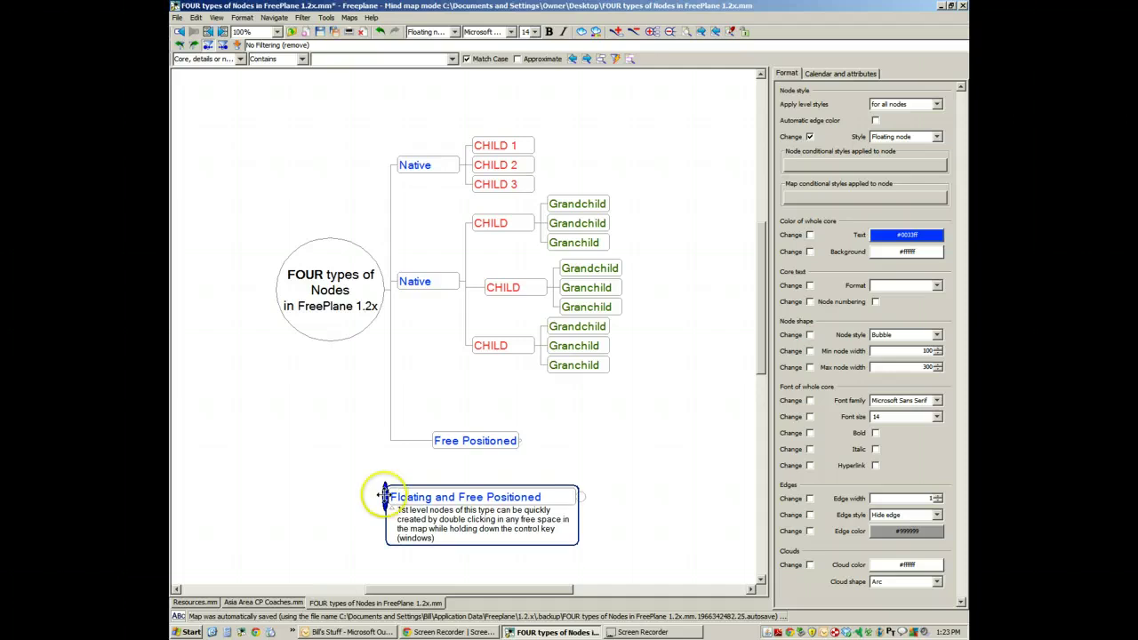
{"action": "left_click", "coordinate": [349, 332]}
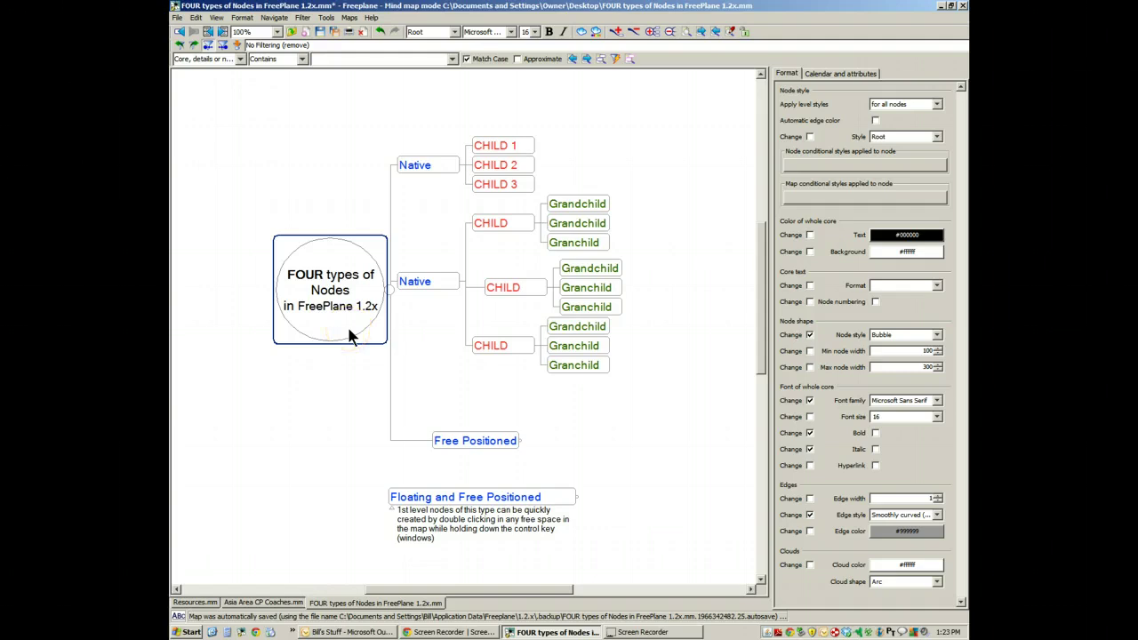
{"action": "left_click", "coordinate": [424, 504]}
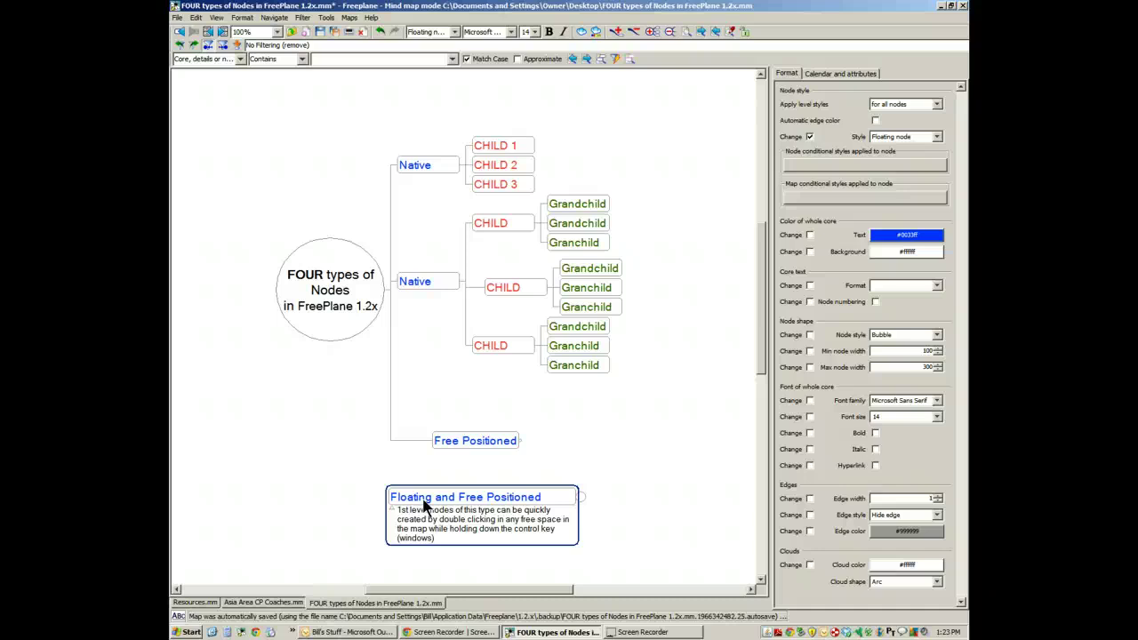
{"action": "left_click_drag", "start_coordinate": [388, 500], "coordinate": [386, 83]}
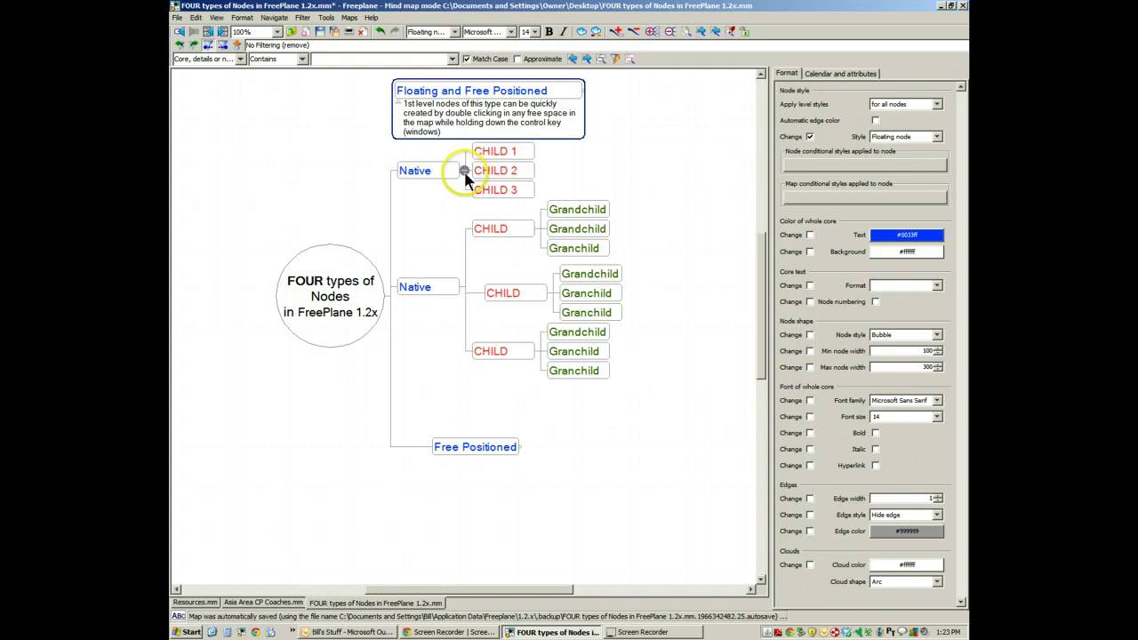
Fold both Native nodes and place Free Positioned just below them near the root
{"action": "left_click", "coordinate": [463, 171]}
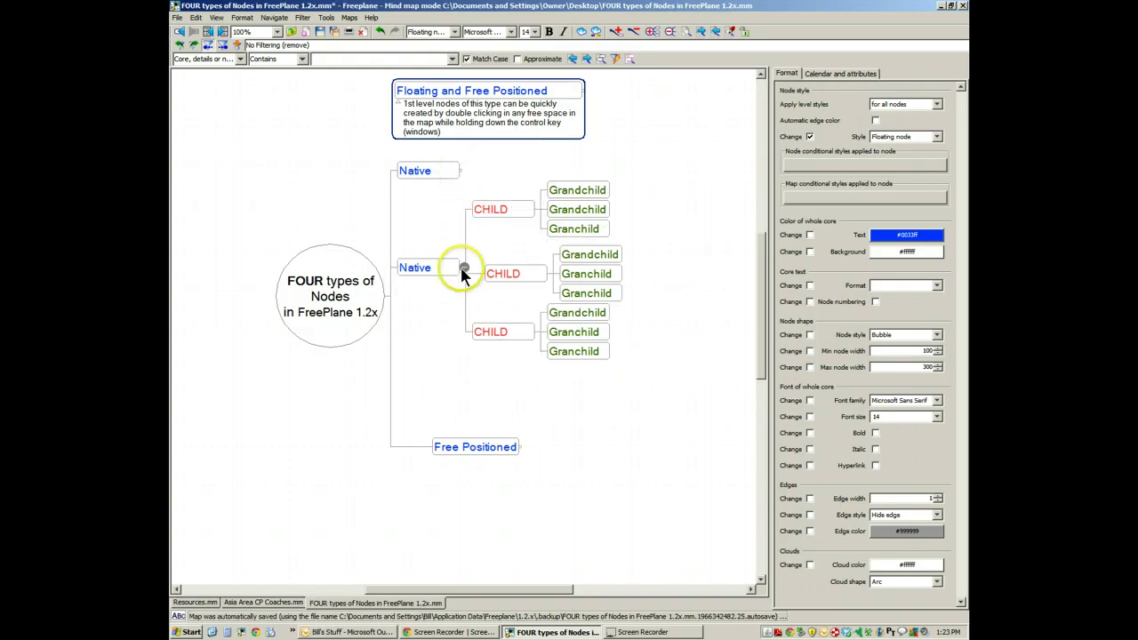
{"action": "left_click", "coordinate": [465, 267]}
{"action": "left_click", "coordinate": [437, 449]}
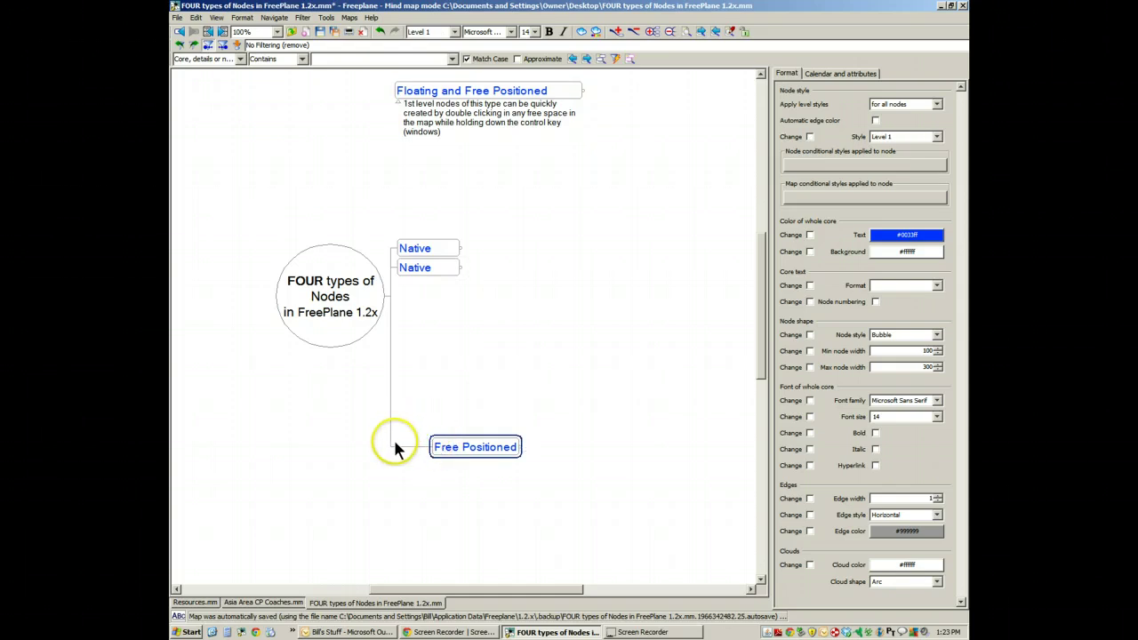
{"action": "left_click", "coordinate": [411, 249]}
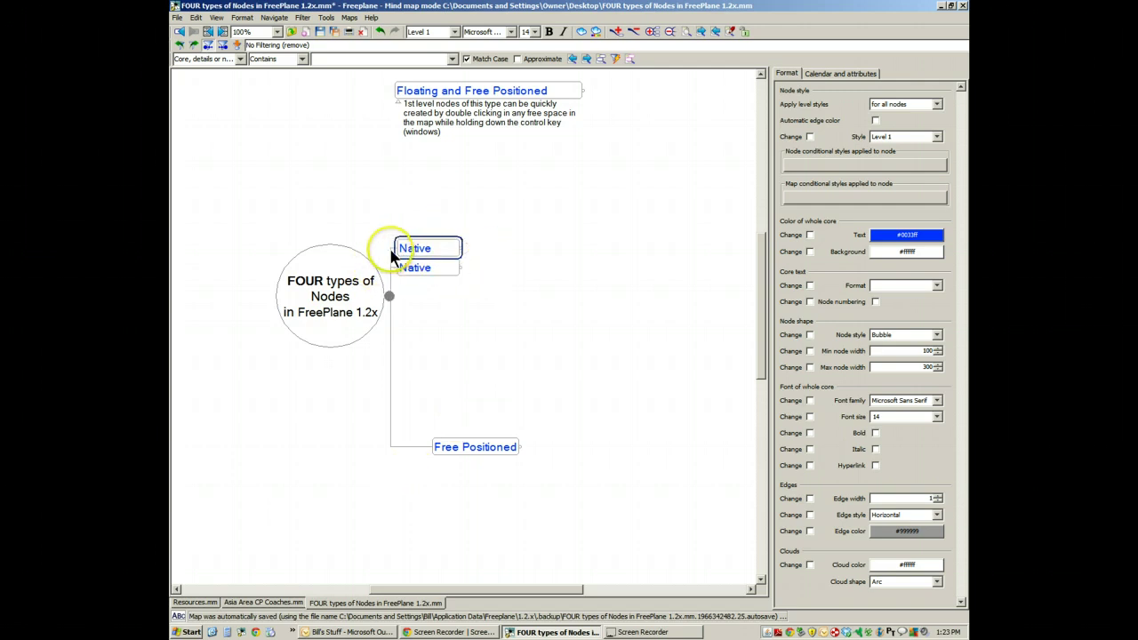
{"action": "left_click_drag", "start_coordinate": [391, 255], "coordinate": [400, 51]}
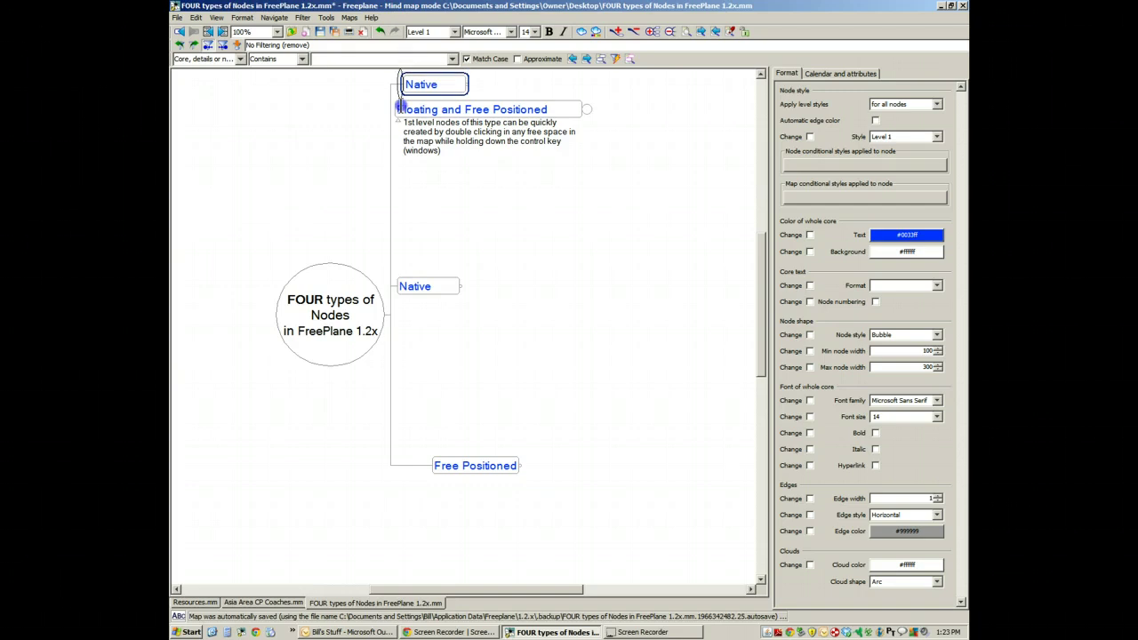
{"action": "left_click_drag", "start_coordinate": [401, 104], "coordinate": [397, 237]}
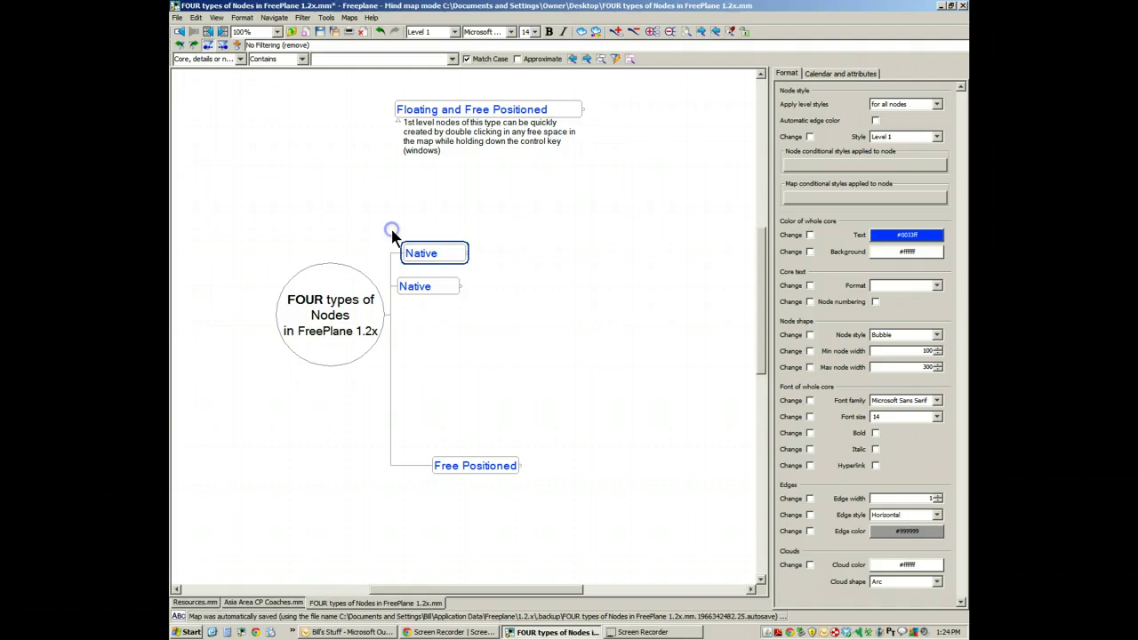
{"action": "left_click_drag", "start_coordinate": [423, 465], "coordinate": [398, 308]}
{"action": "left_click_drag", "start_coordinate": [321, 191], "coordinate": [346, 282]}
Pan the whole map upward to open empty space below the root
{"action": "left_click", "coordinate": [503, 204]}
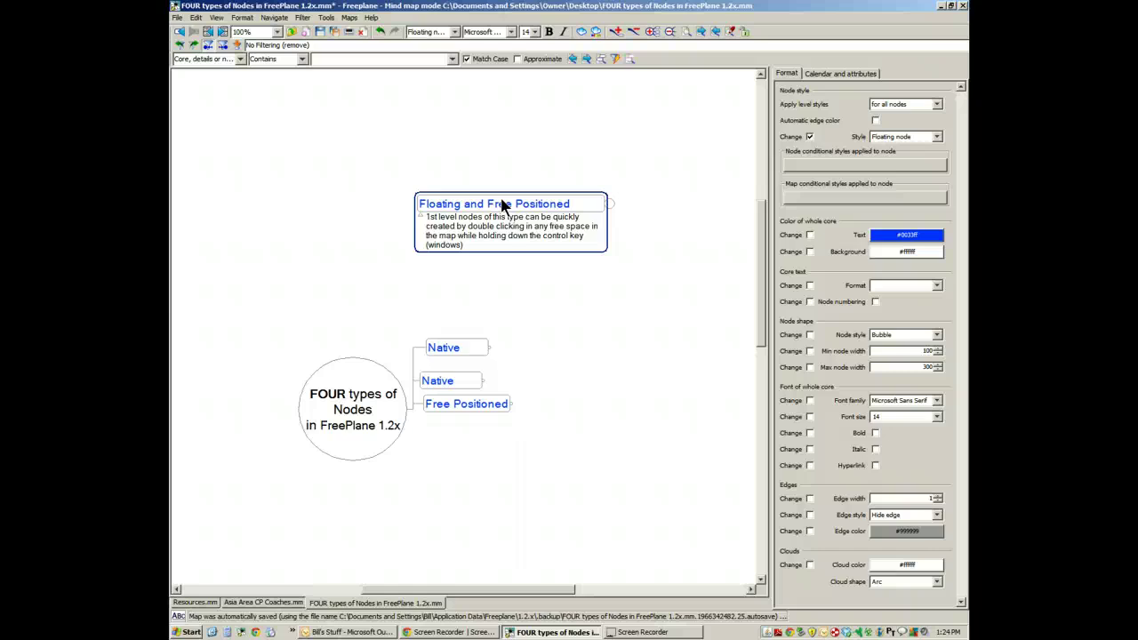
{"action": "left_click", "coordinate": [378, 185]}
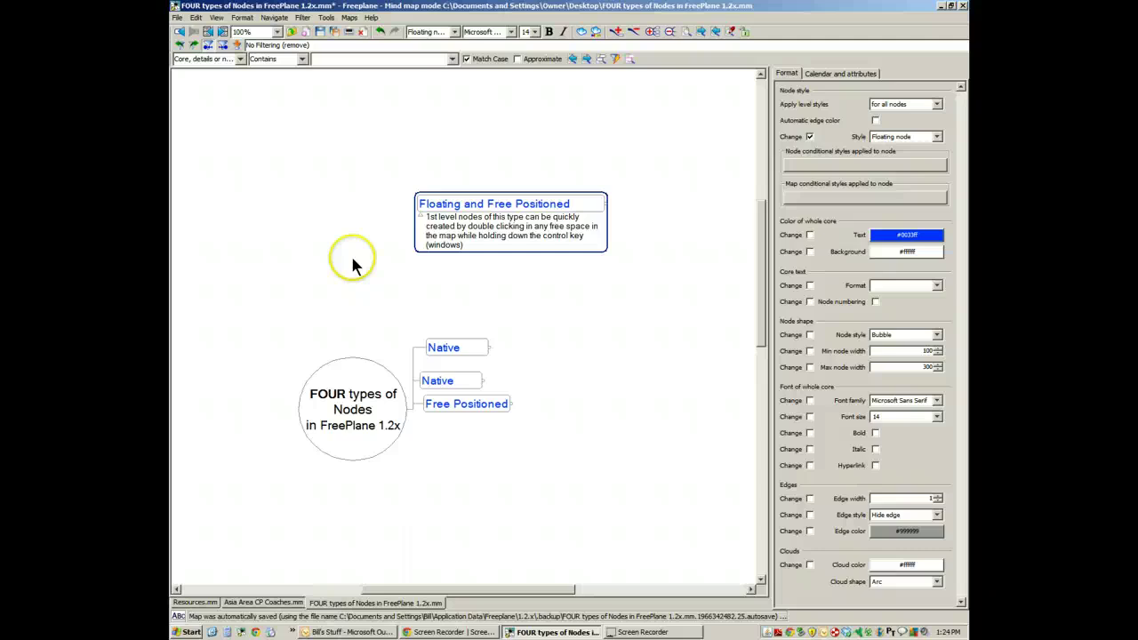
{"action": "left_click_drag", "start_coordinate": [338, 330], "coordinate": [328, 241]}
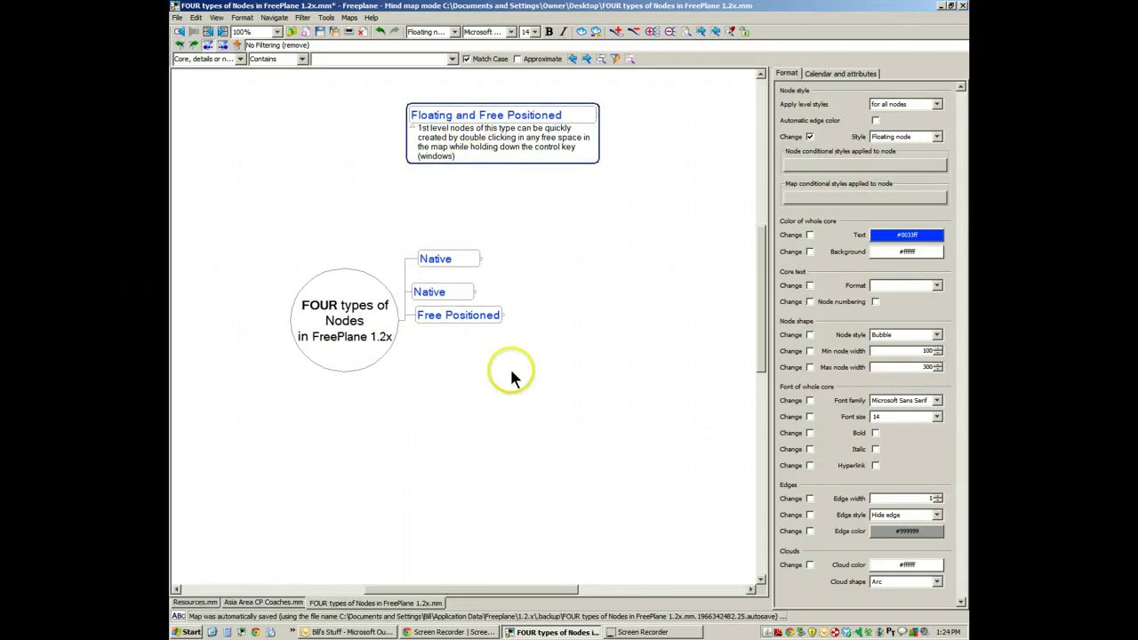
{"action": "left_click", "coordinate": [482, 405]}
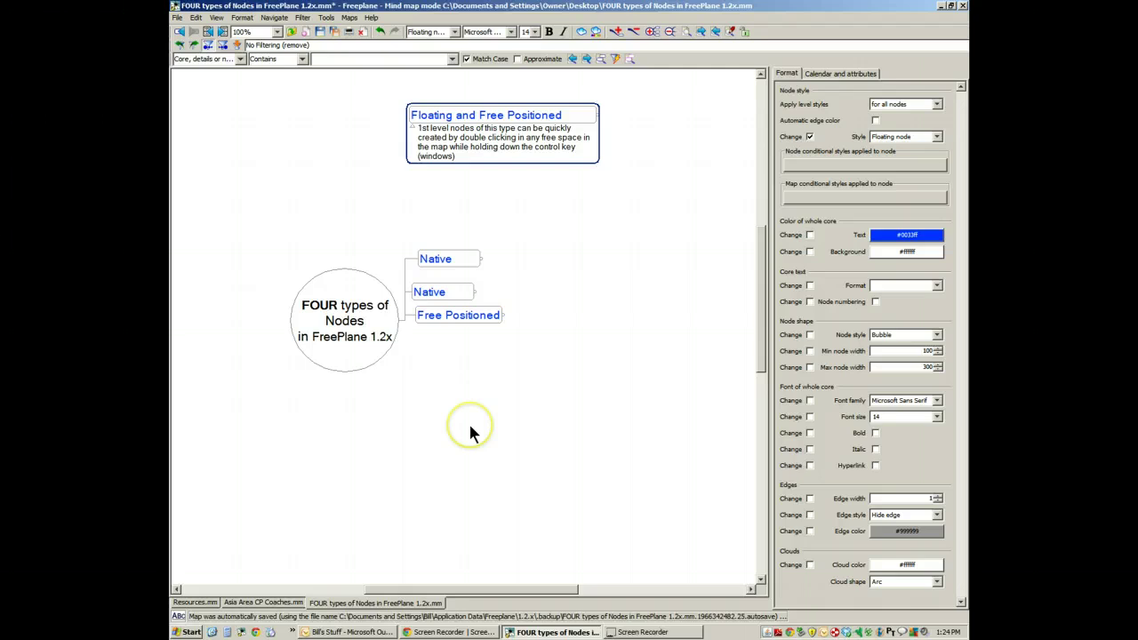
Create four empty floating nodes in open space below the root, repositioning the first one
{"action": "double_click", "coordinate": [482, 435], "text": "ctrl"}
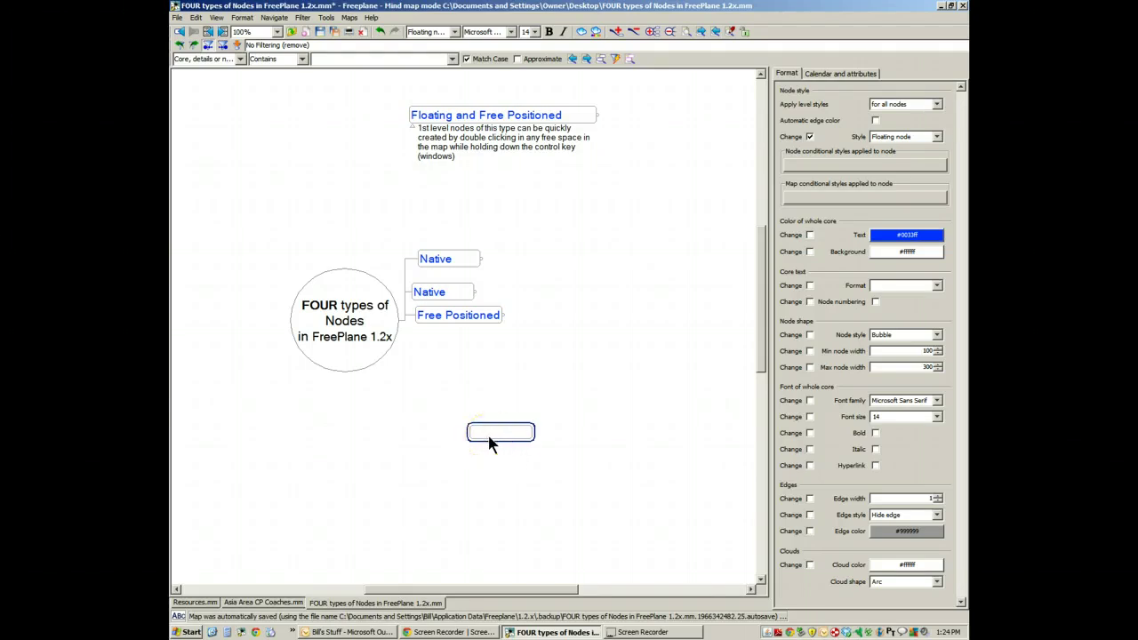
{"action": "left_click", "coordinate": [334, 322]}
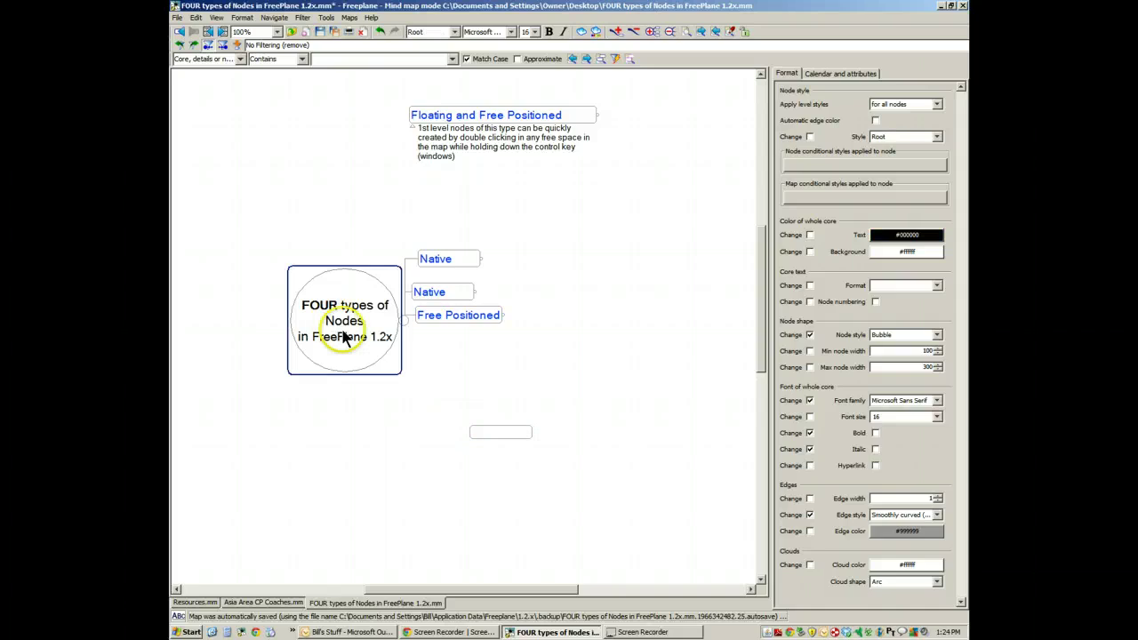
{"action": "left_click", "coordinate": [495, 433]}
{"action": "left_click_drag", "start_coordinate": [457, 427], "coordinate": [381, 407]}
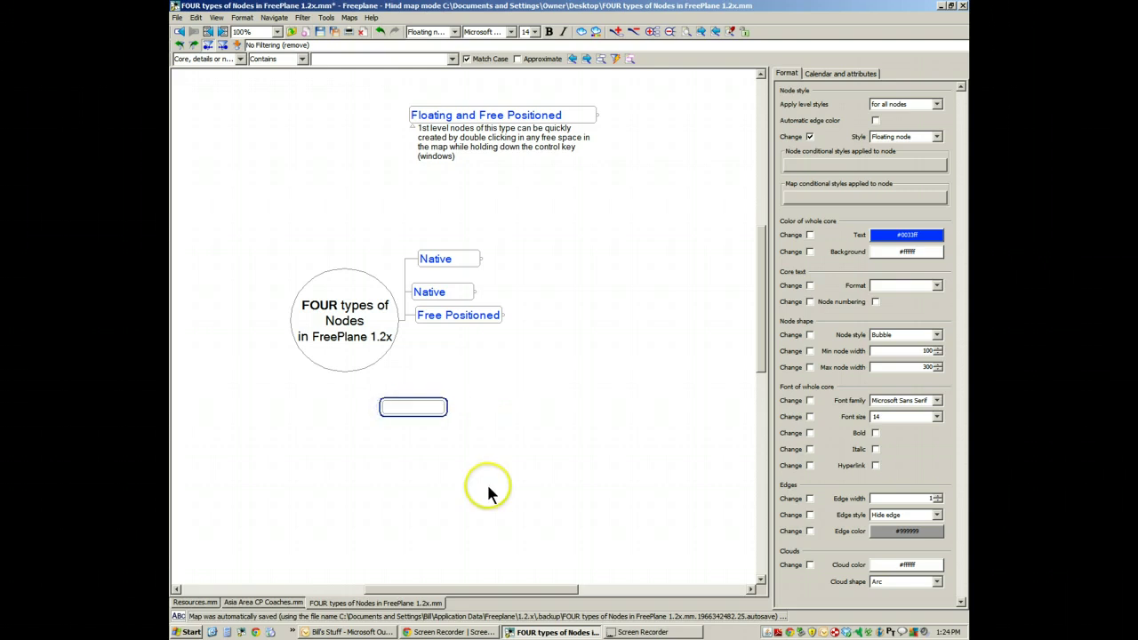
{"action": "double_click", "coordinate": [488, 492], "text": "ctrl"}
{"action": "double_click", "coordinate": [516, 427], "text": "ctrl"}
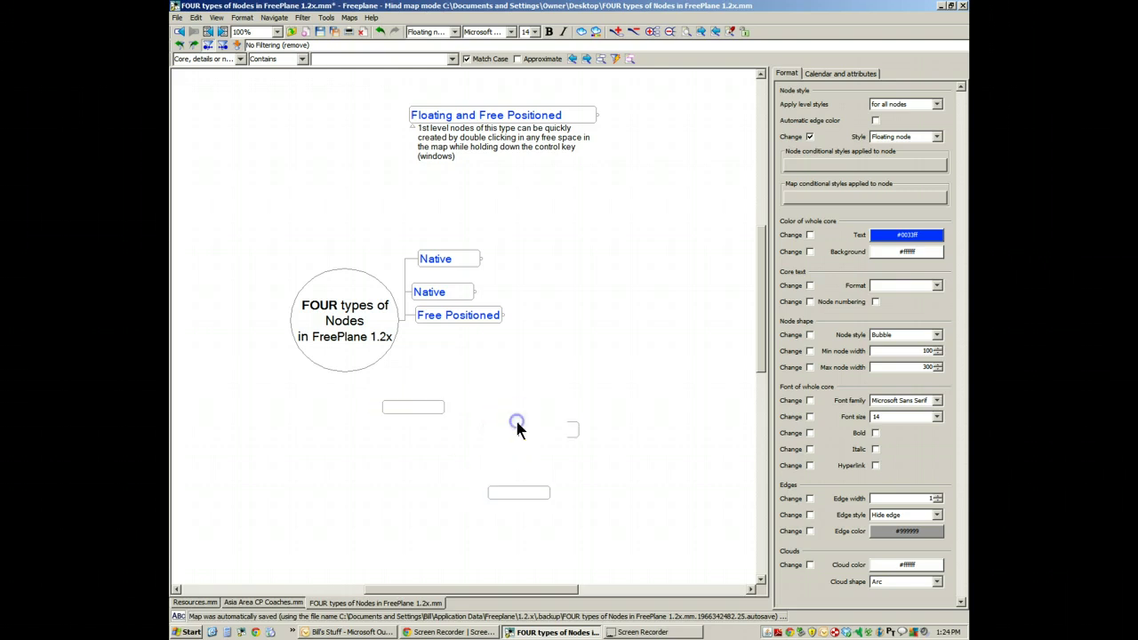
{"action": "double_click", "coordinate": [373, 461], "text": "ctrl"}
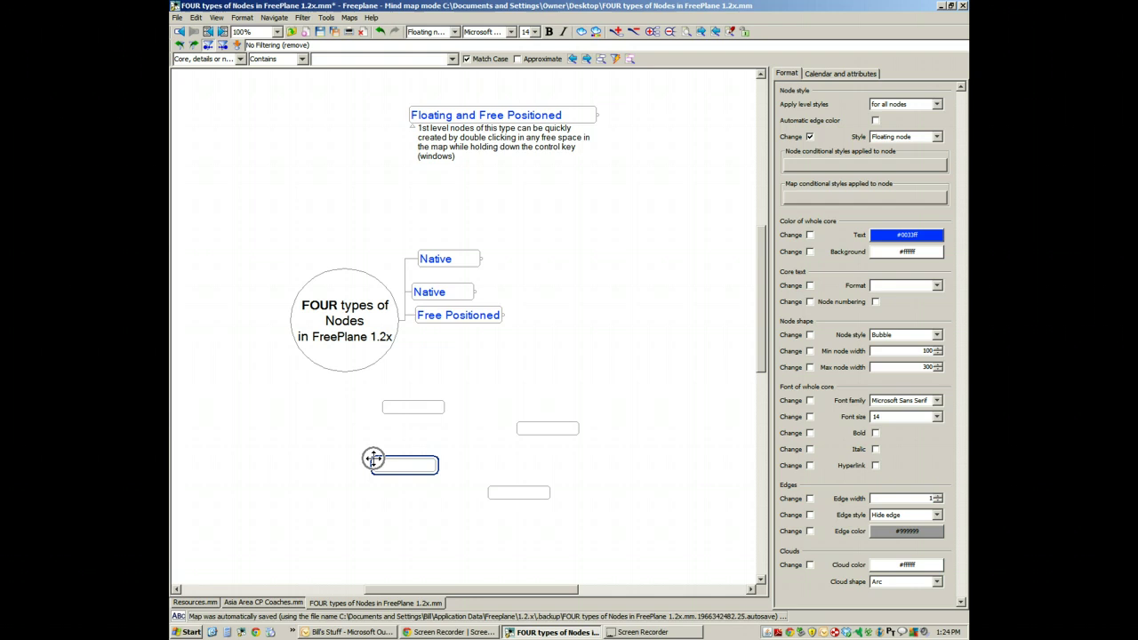
{"action": "left_click", "coordinate": [320, 427]}
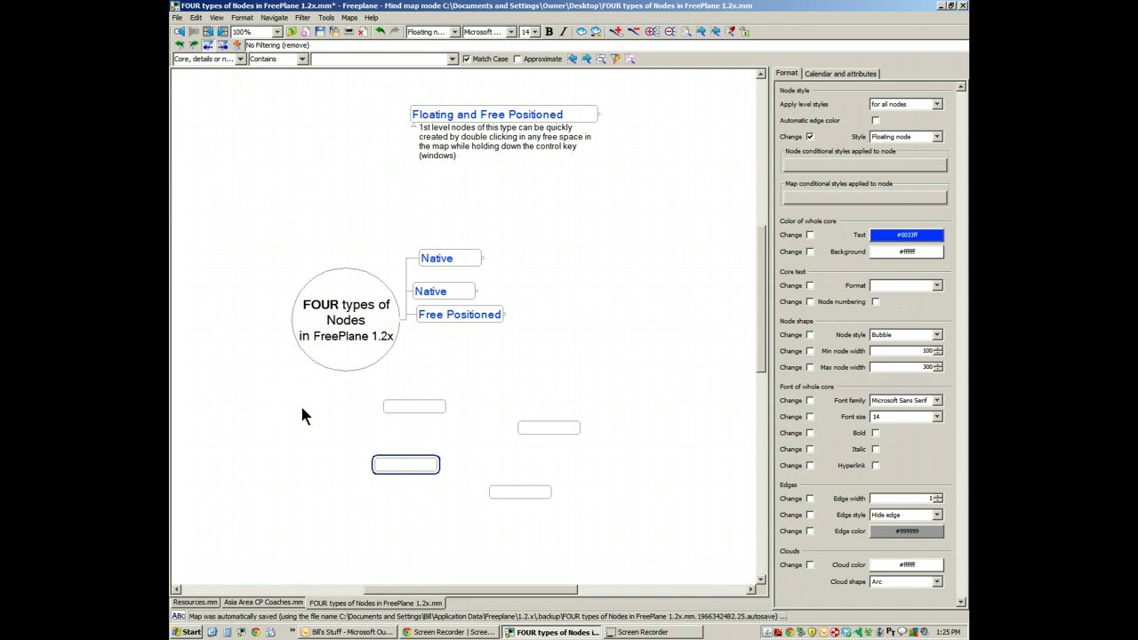
Add four new root branches named IDEA after the second Native node
{"action": "left_click", "coordinate": [449, 294]}
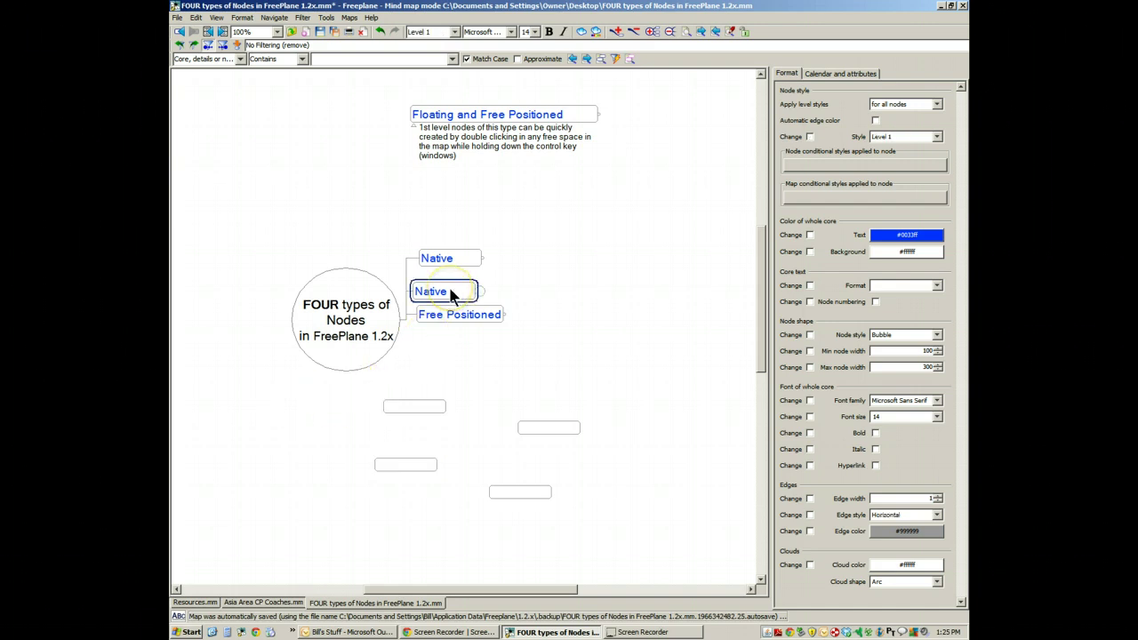
{"action": "key", "text": "Return"}
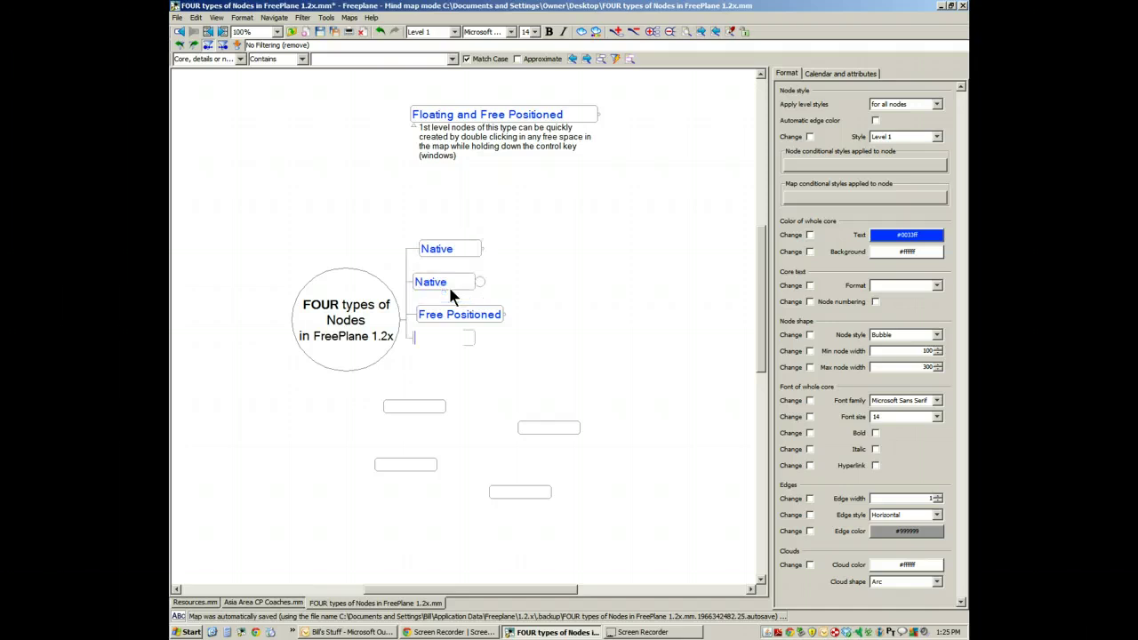
{"action": "type", "text": "IDEA"}
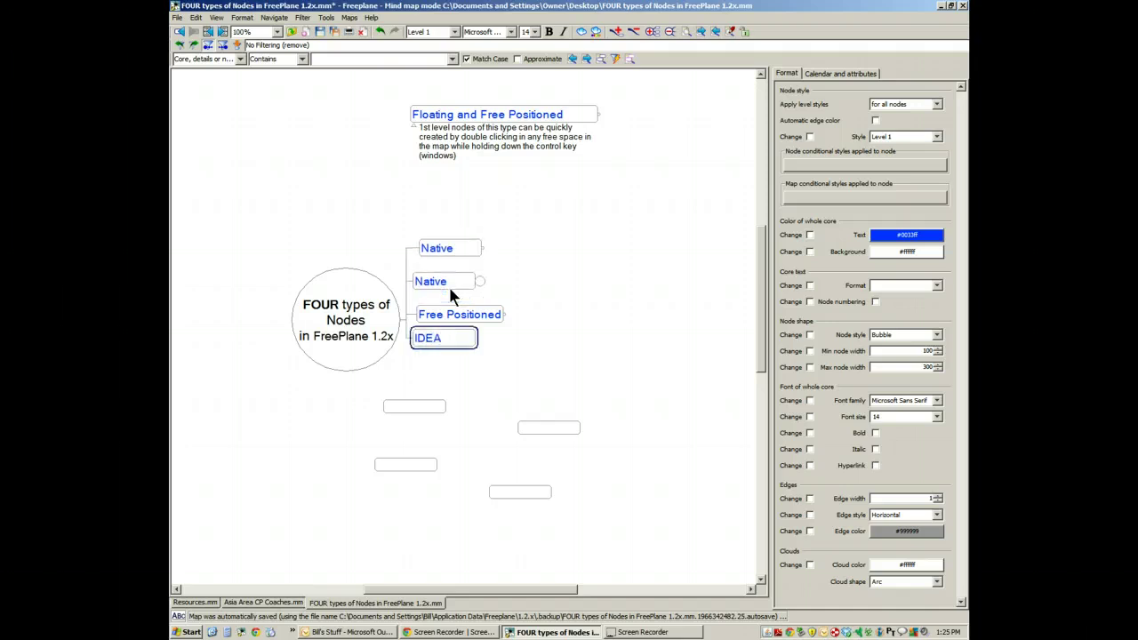
{"action": "key", "text": "Return"}
{"action": "type", "text": "IDEA"}
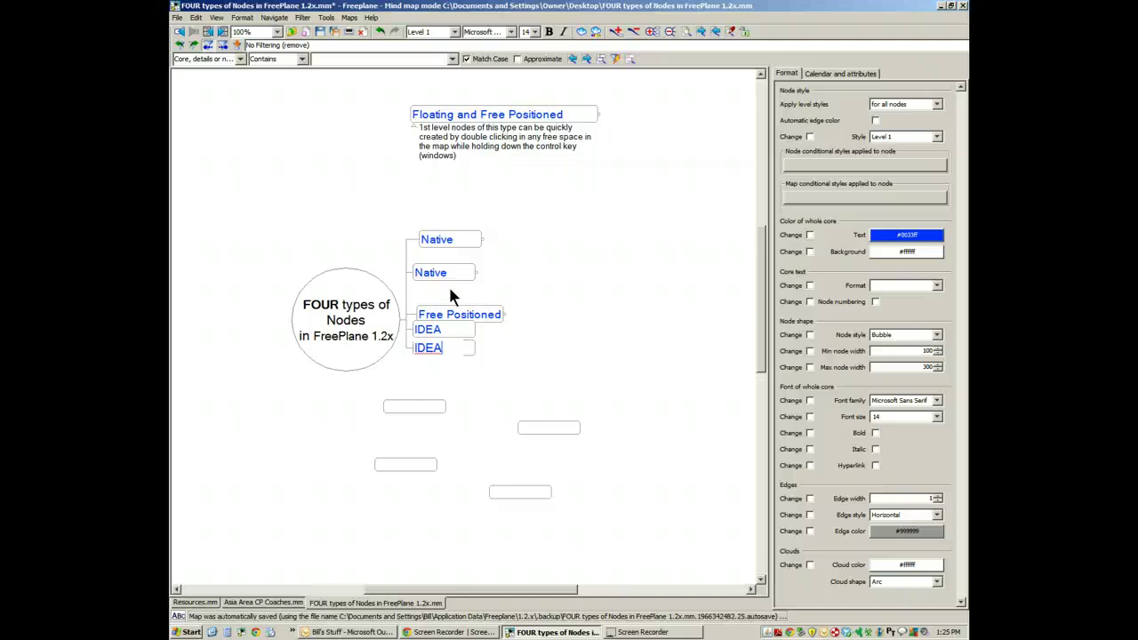
{"action": "key", "text": "Return"}
{"action": "key", "text": "Return"}
{"action": "type", "text": "IDE"}
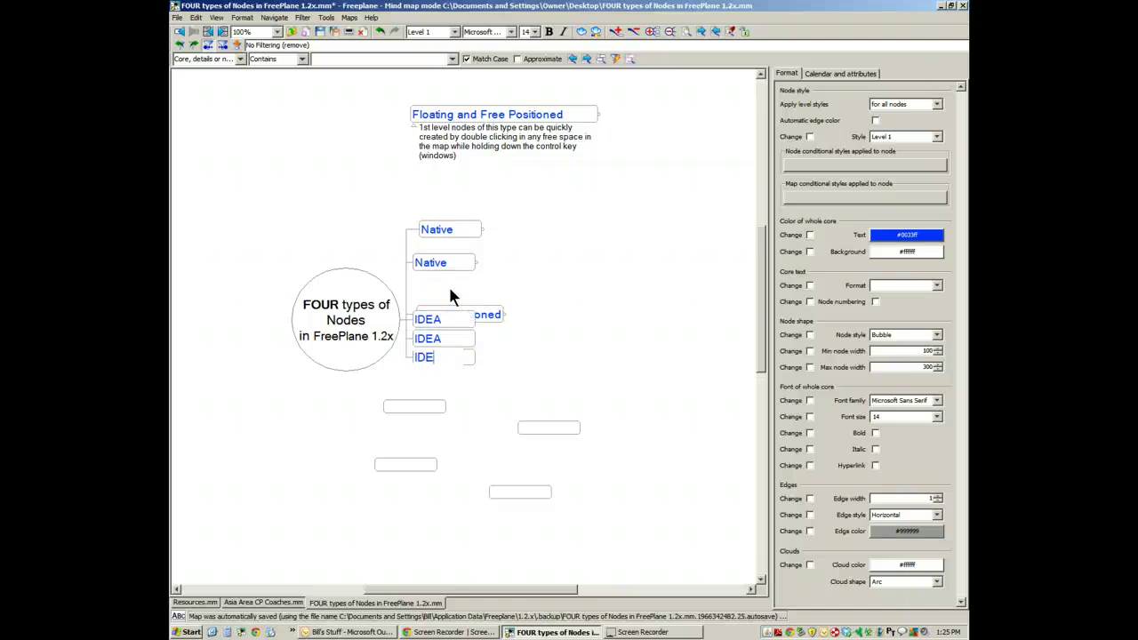
{"action": "type", "text": "A"}
{"action": "key", "text": "Return"}
{"action": "key", "text": "Return"}
{"action": "type", "text": "IDEA"}
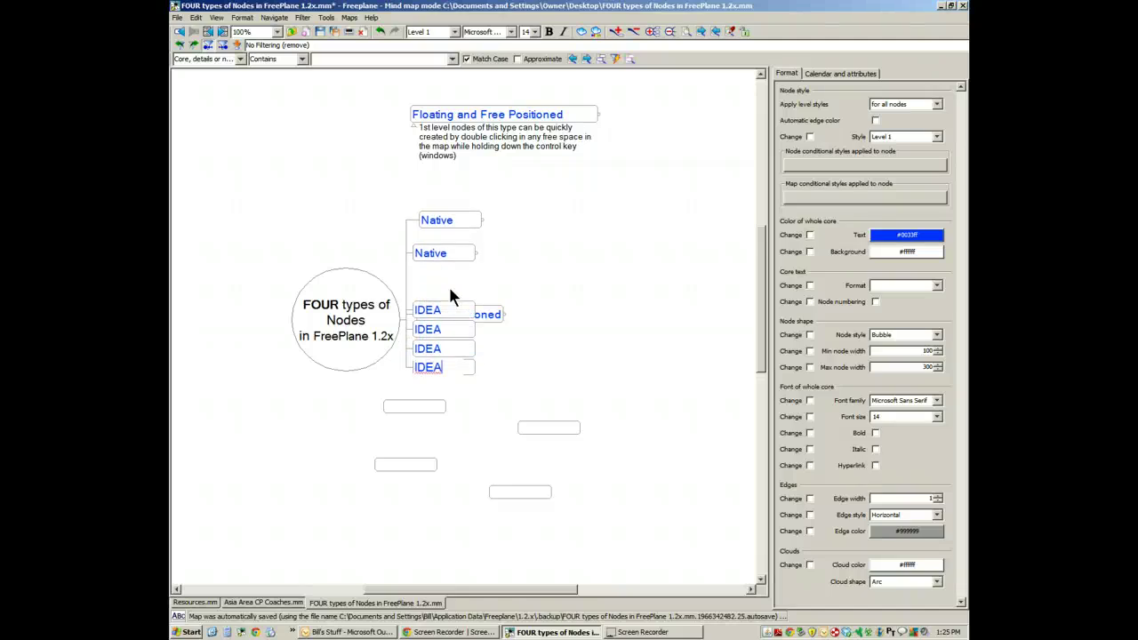
{"action": "key", "text": "Return"}
Reorder the IDEA nodes and drop two onto the first IDEA as its children
{"action": "left_click", "coordinate": [414, 374]}
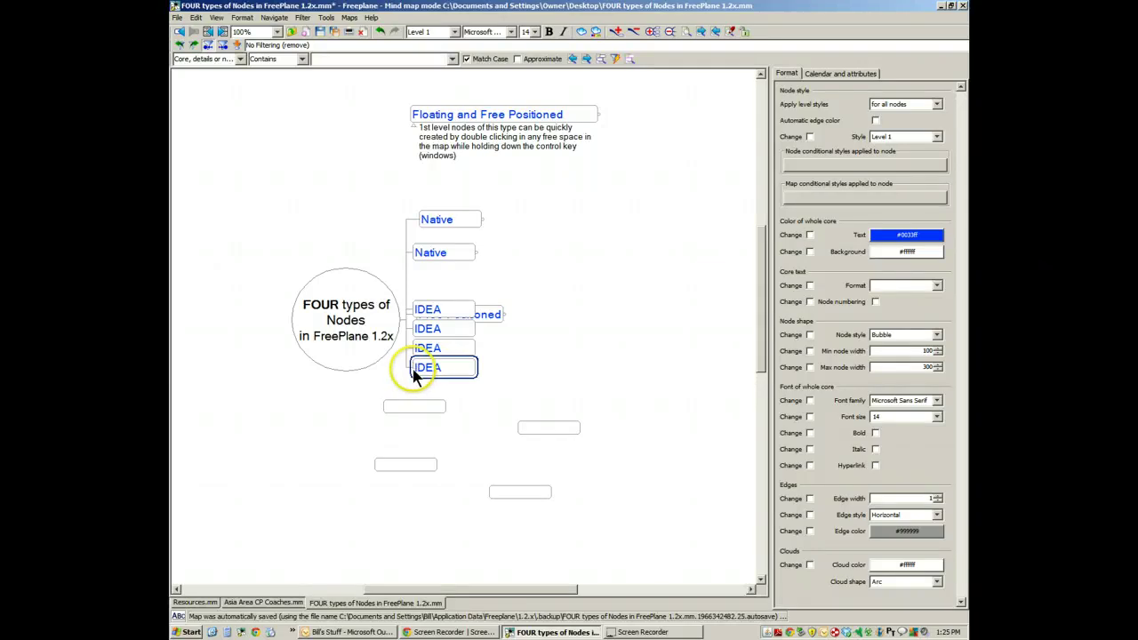
{"action": "left_click", "coordinate": [449, 378]}
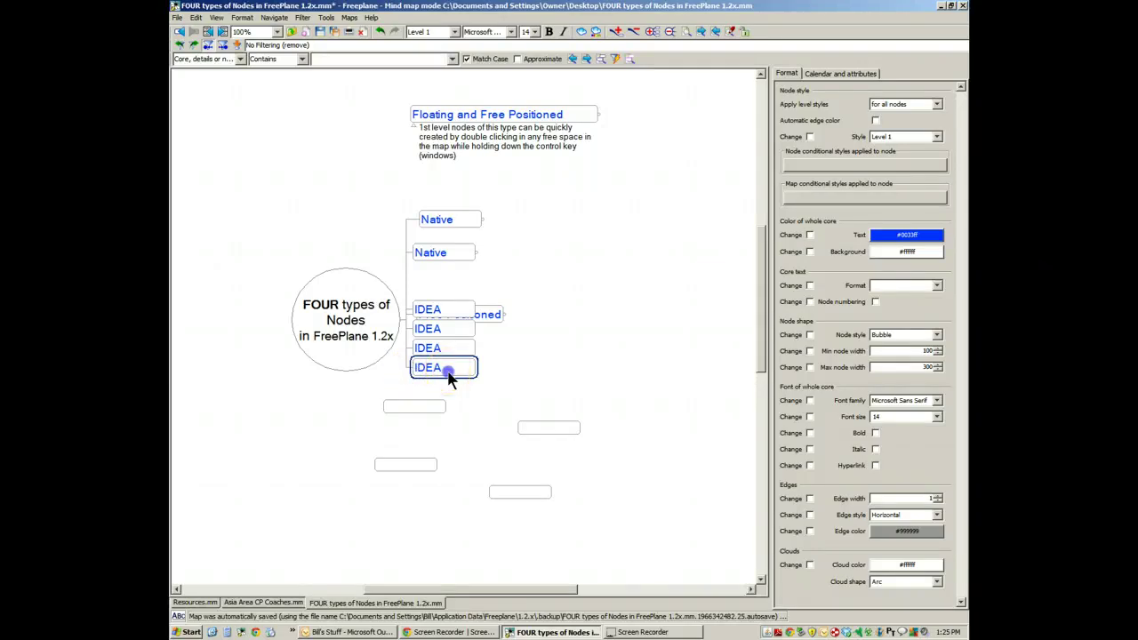
{"action": "left_click_drag", "start_coordinate": [449, 378], "coordinate": [430, 253]}
{"action": "left_click", "coordinate": [436, 325]}
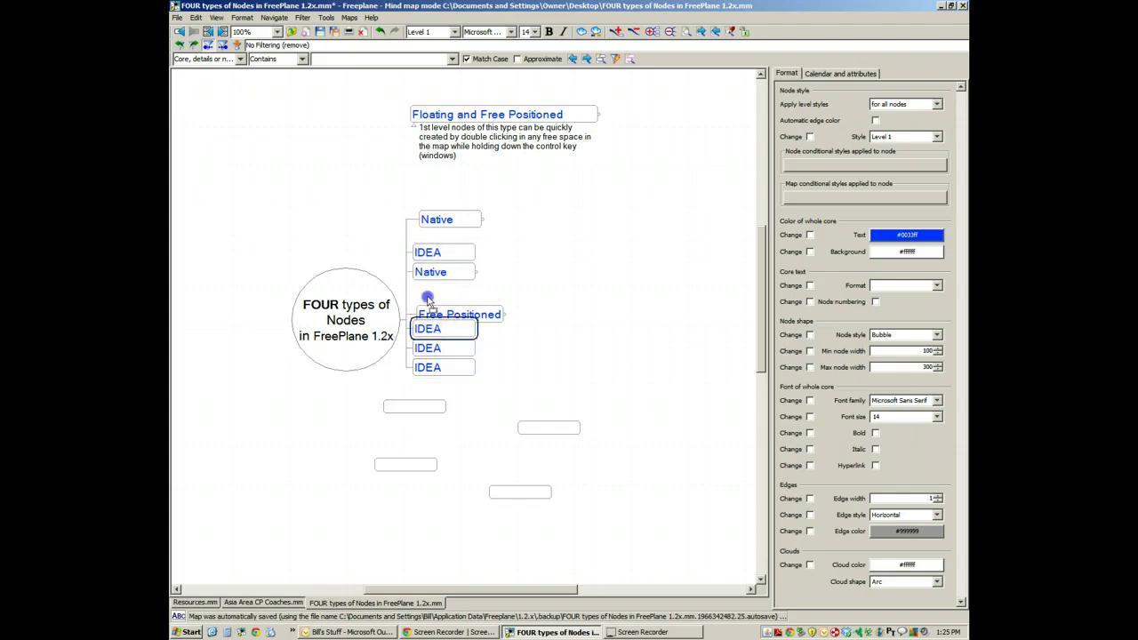
{"action": "left_click_drag", "start_coordinate": [429, 299], "coordinate": [430, 254]}
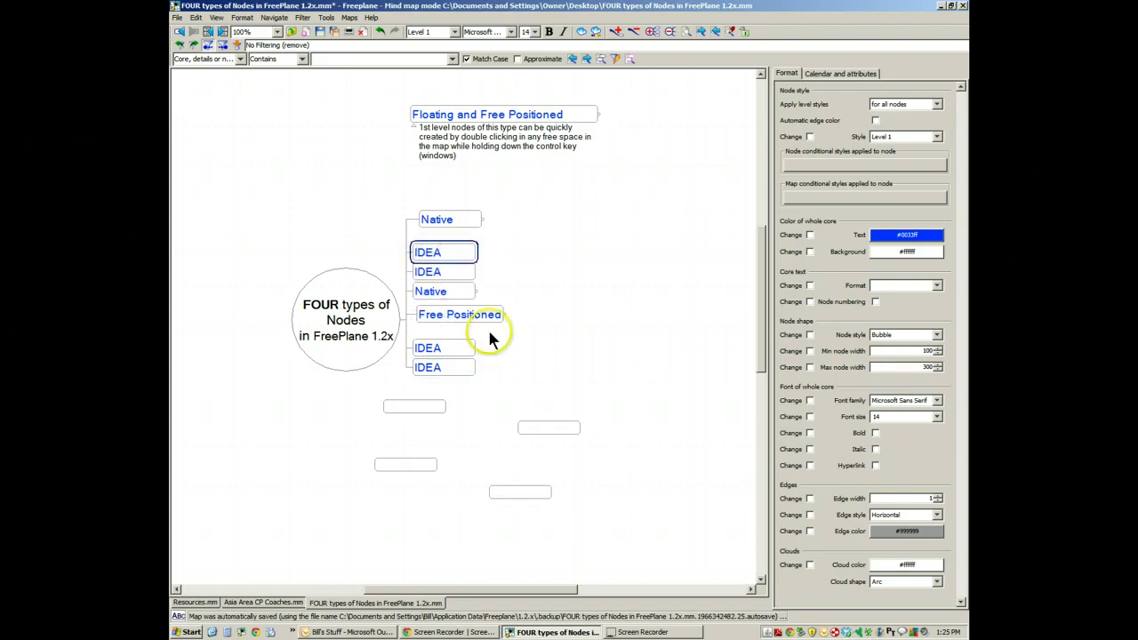
{"action": "left_click_drag", "start_coordinate": [435, 345], "coordinate": [471, 260]}
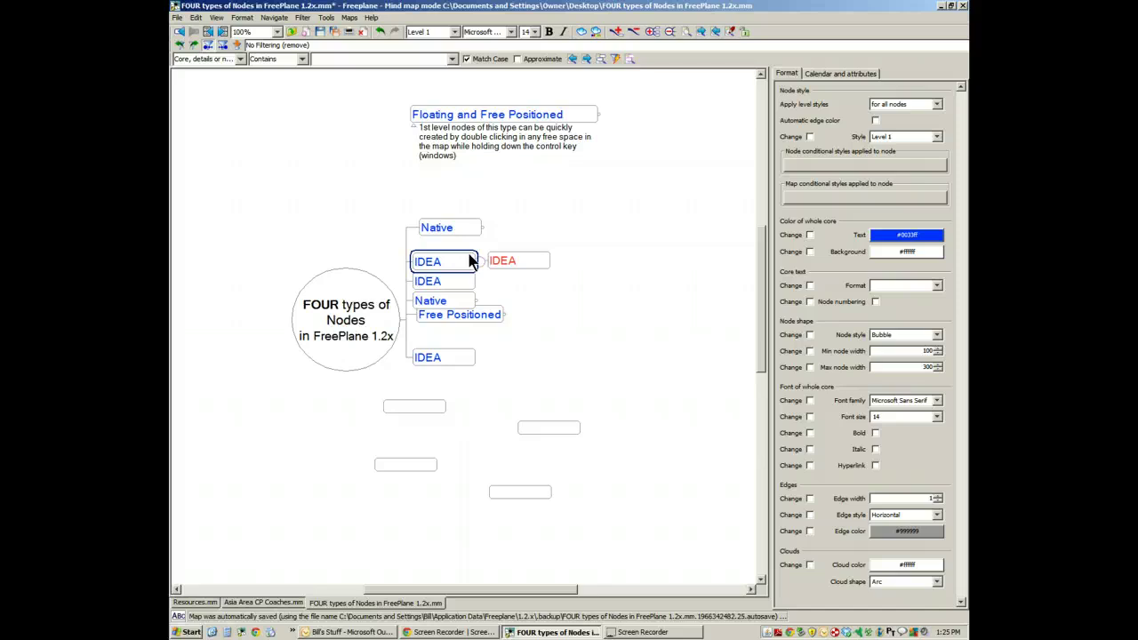
{"action": "left_click_drag", "start_coordinate": [439, 358], "coordinate": [464, 260]}
{"action": "left_click", "coordinate": [413, 408]}
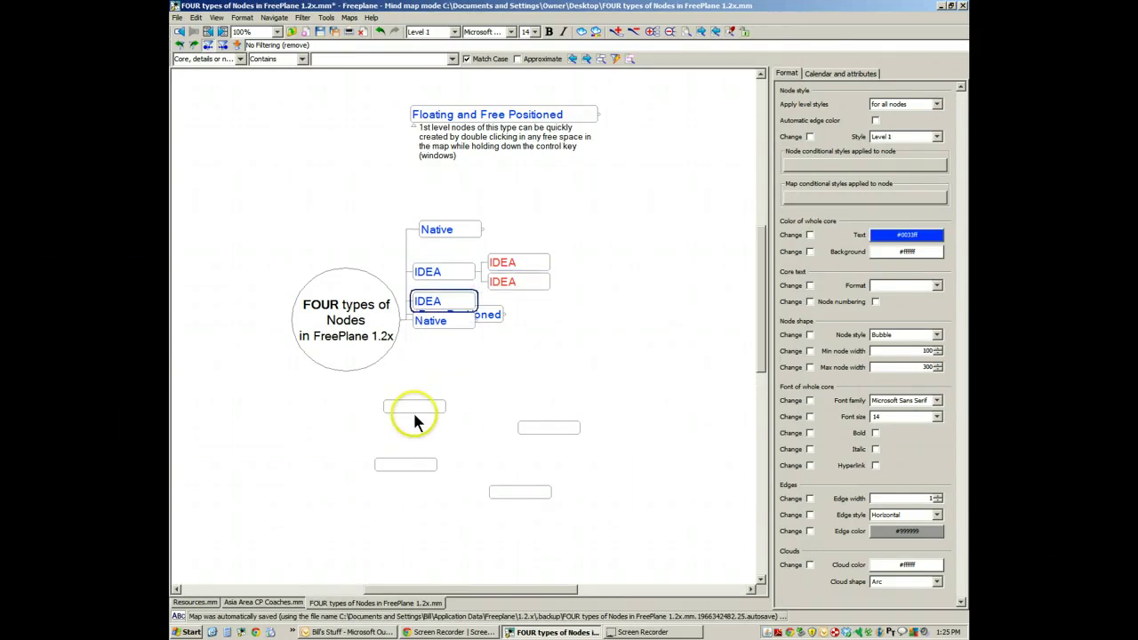
Convert the right-hand empty floating node into a regular root branch and move it up
{"action": "left_click", "coordinate": [406, 463]}
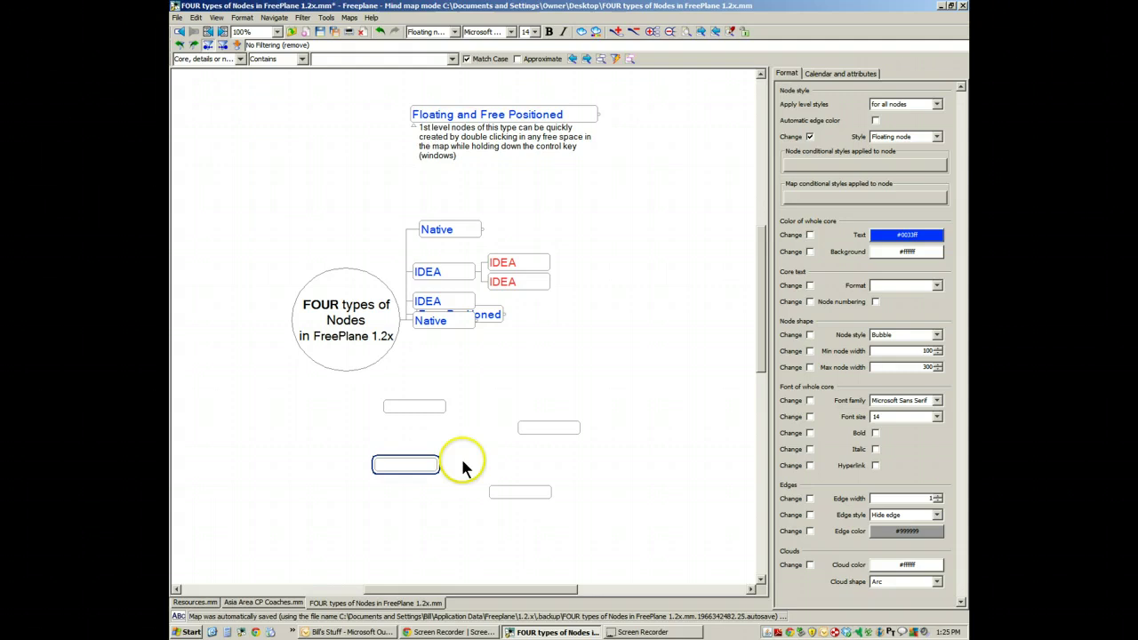
{"action": "left_click", "coordinate": [529, 492]}
{"action": "left_click", "coordinate": [546, 429]}
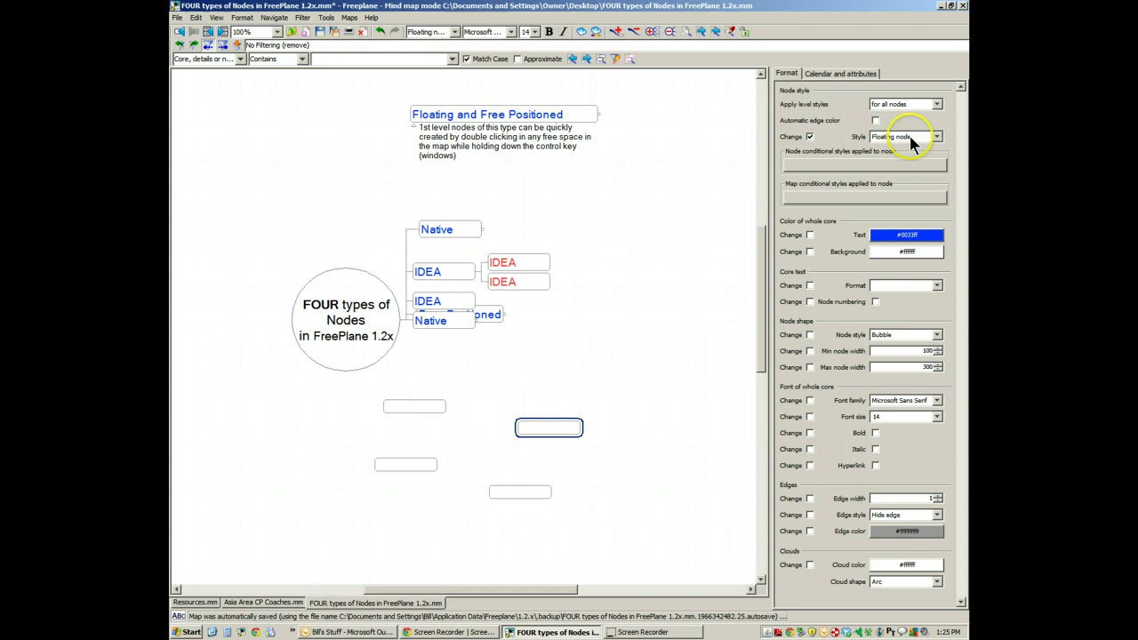
{"action": "left_click", "coordinate": [810, 137]}
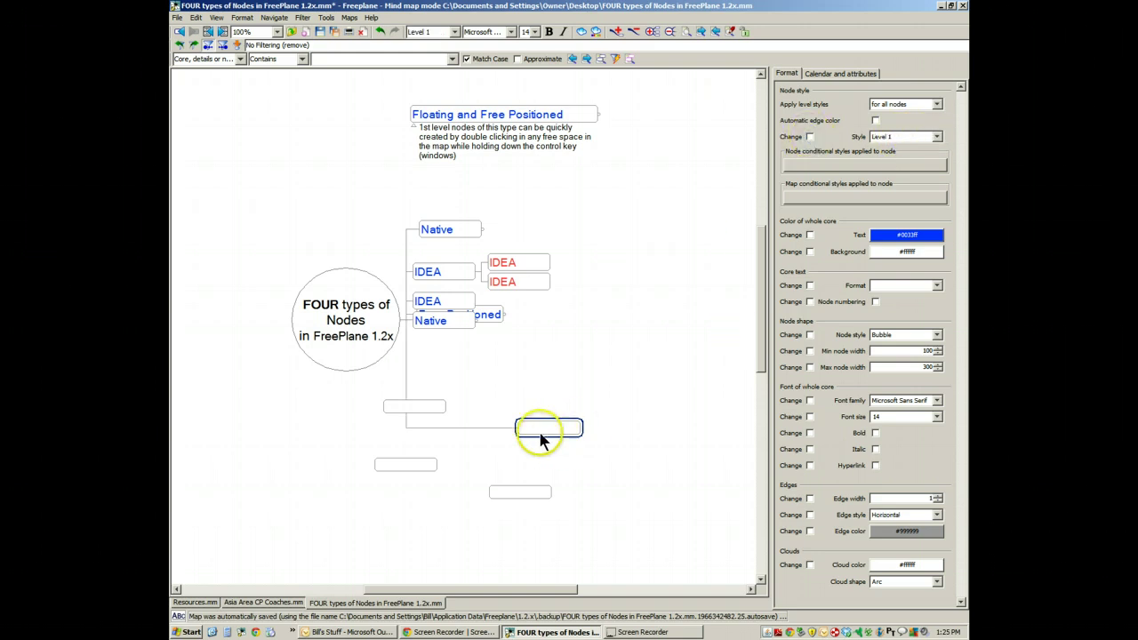
{"action": "left_click_drag", "start_coordinate": [513, 429], "coordinate": [436, 368]}
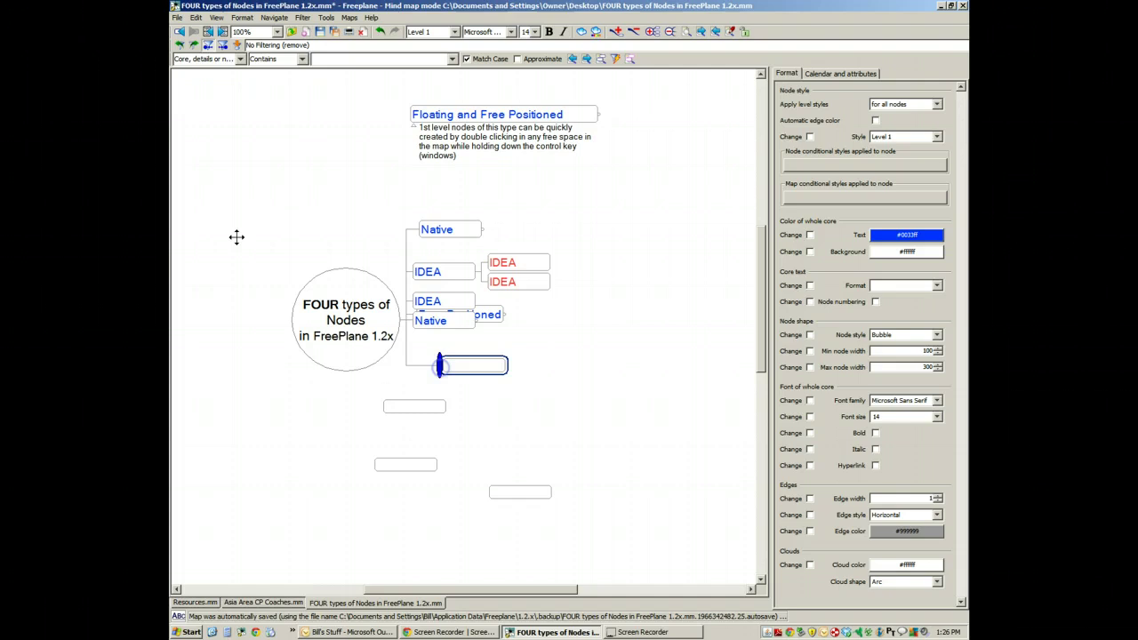
{"action": "left_click", "coordinate": [187, 35]}
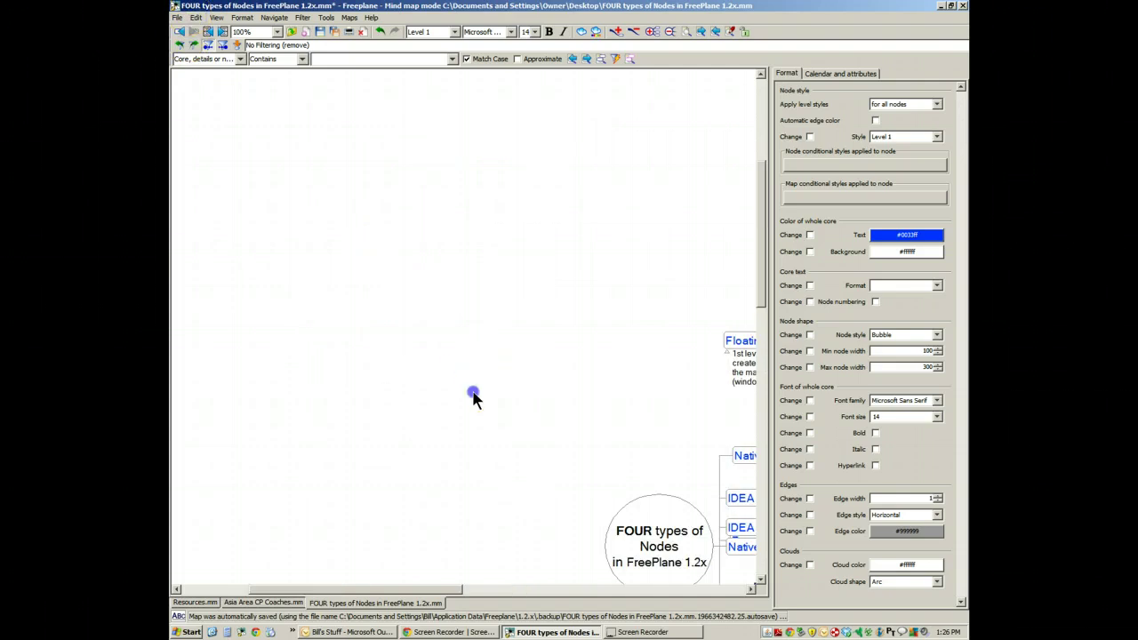
{"action": "left_click_drag", "start_coordinate": [472, 394], "coordinate": [315, 219]}
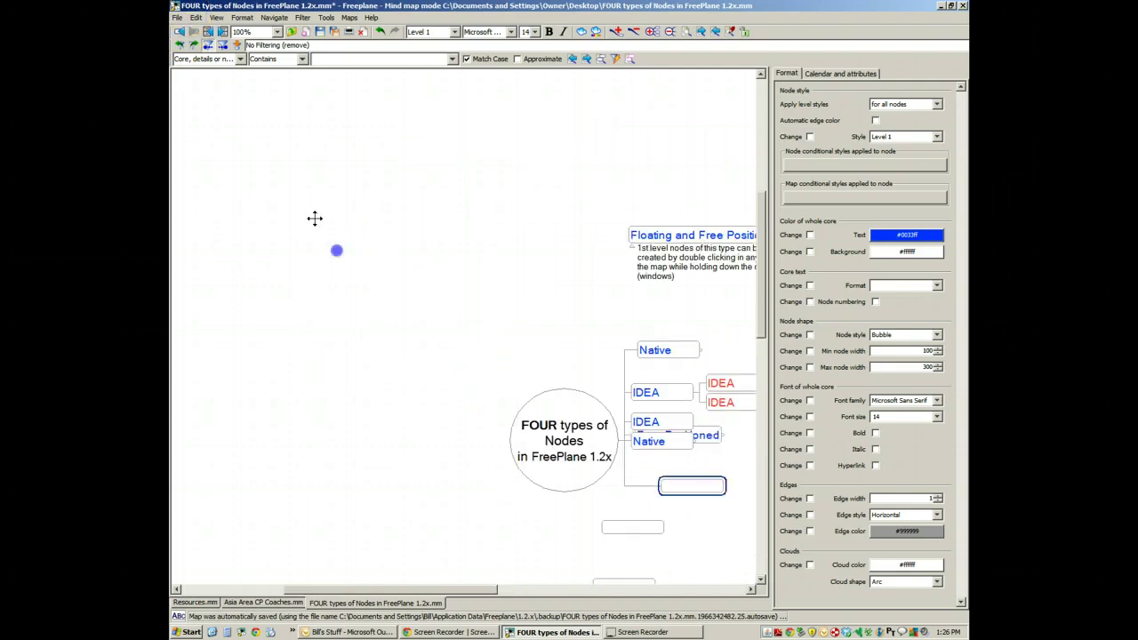
Toggle free positioning for the selected node and shift the root's child branches upward
{"action": "left_click", "coordinate": [195, 17]}
{"action": "left_click", "coordinate": [227, 235]}
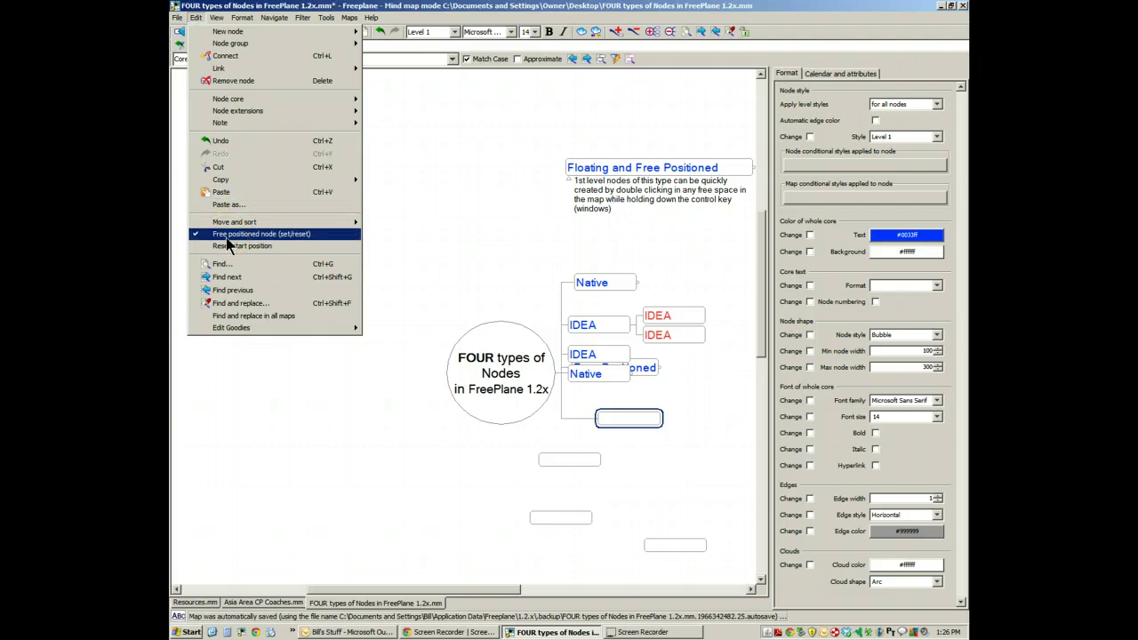
{"action": "left_click", "coordinate": [542, 417]}
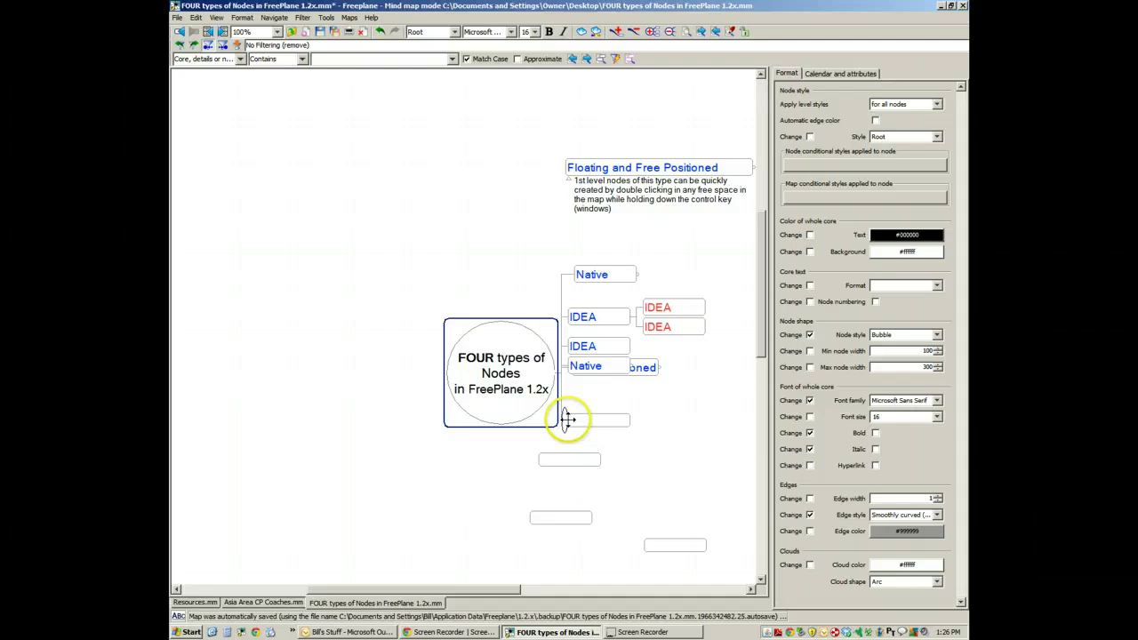
{"action": "left_click", "coordinate": [573, 421]}
{"action": "left_click_drag", "start_coordinate": [564, 419], "coordinate": [579, 338]}
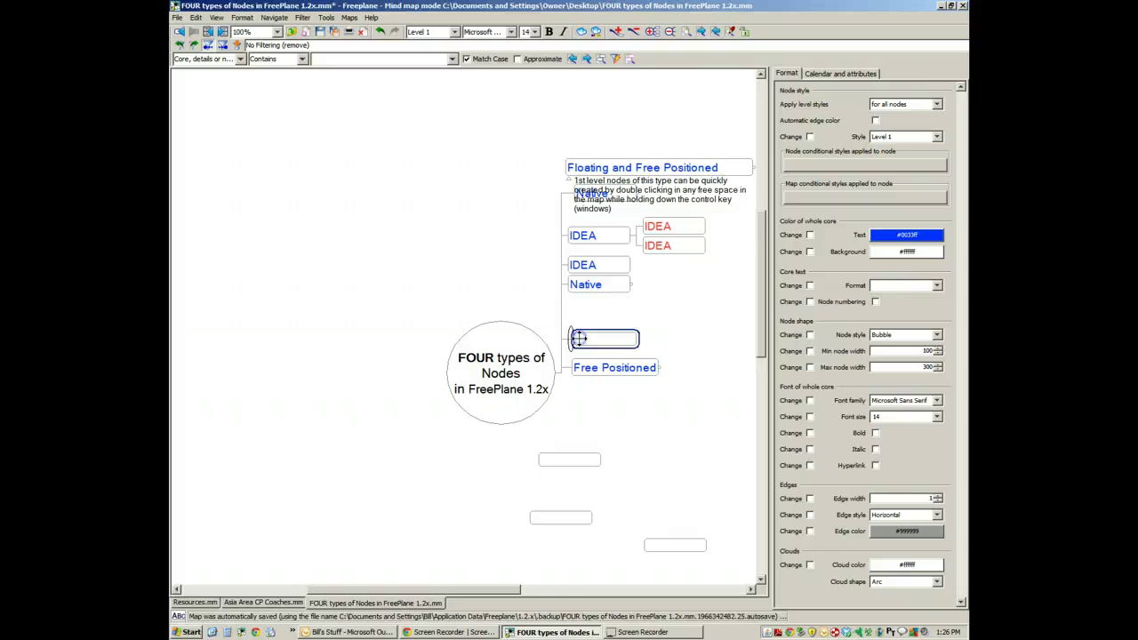
{"action": "left_click", "coordinate": [554, 464]}
{"action": "left_click", "coordinate": [661, 543]}
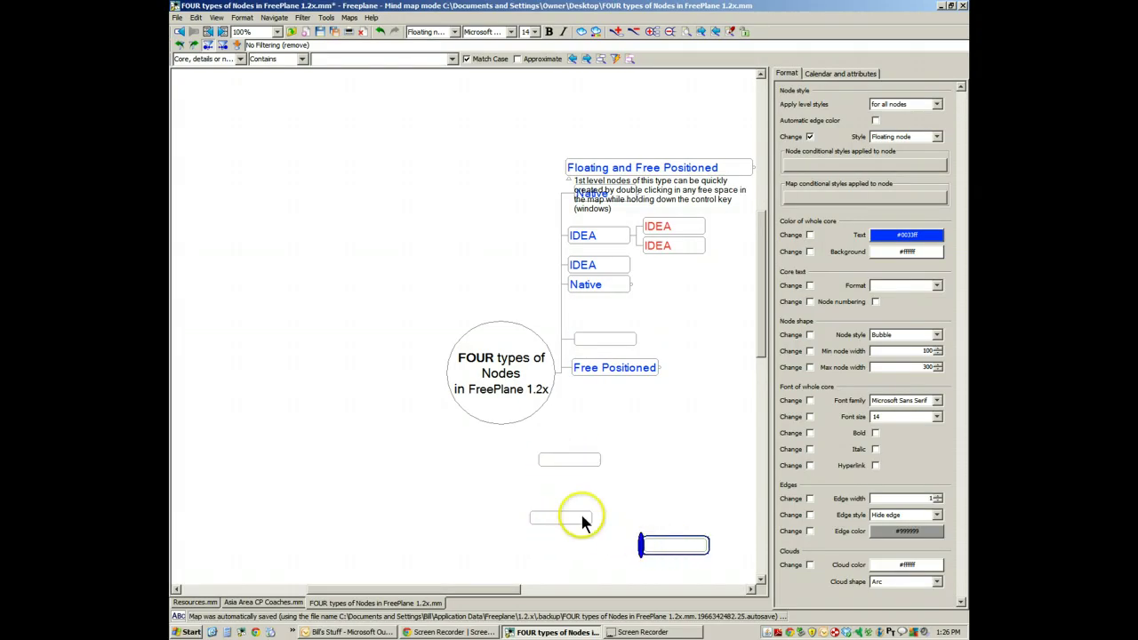
{"action": "left_click", "coordinate": [583, 519]}
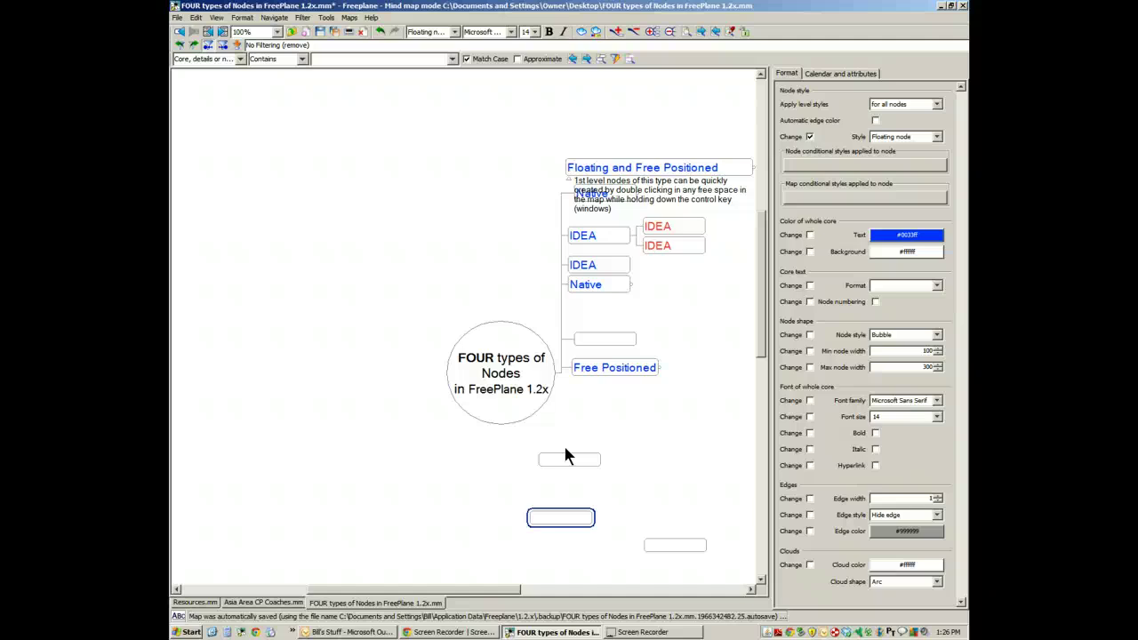
{"action": "left_click", "coordinate": [554, 459]}
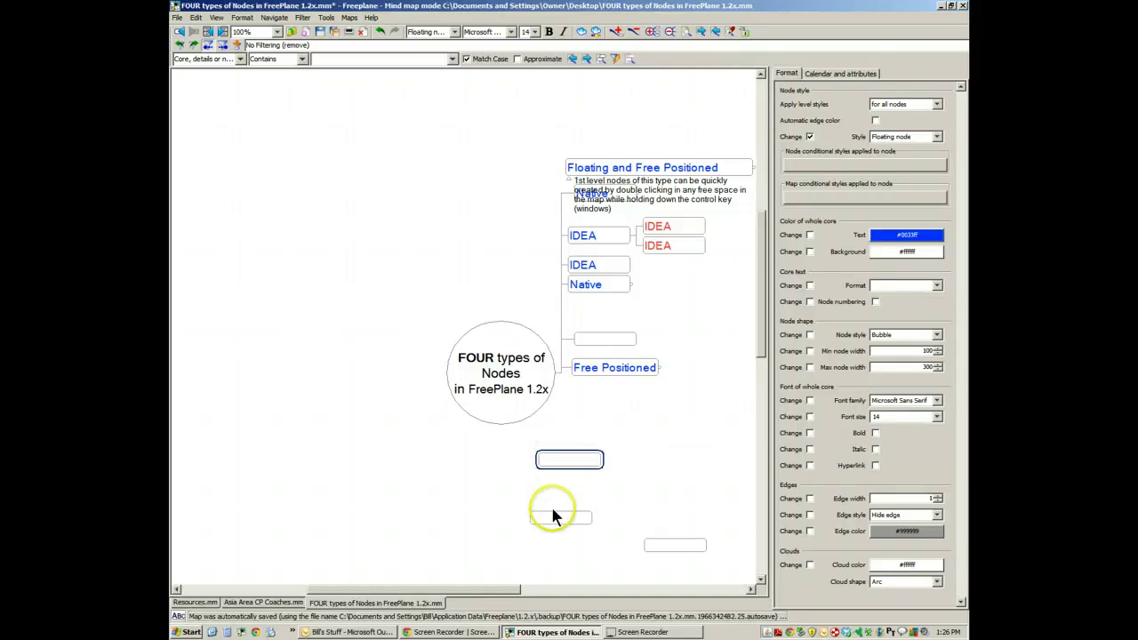
{"action": "left_click", "coordinate": [676, 545]}
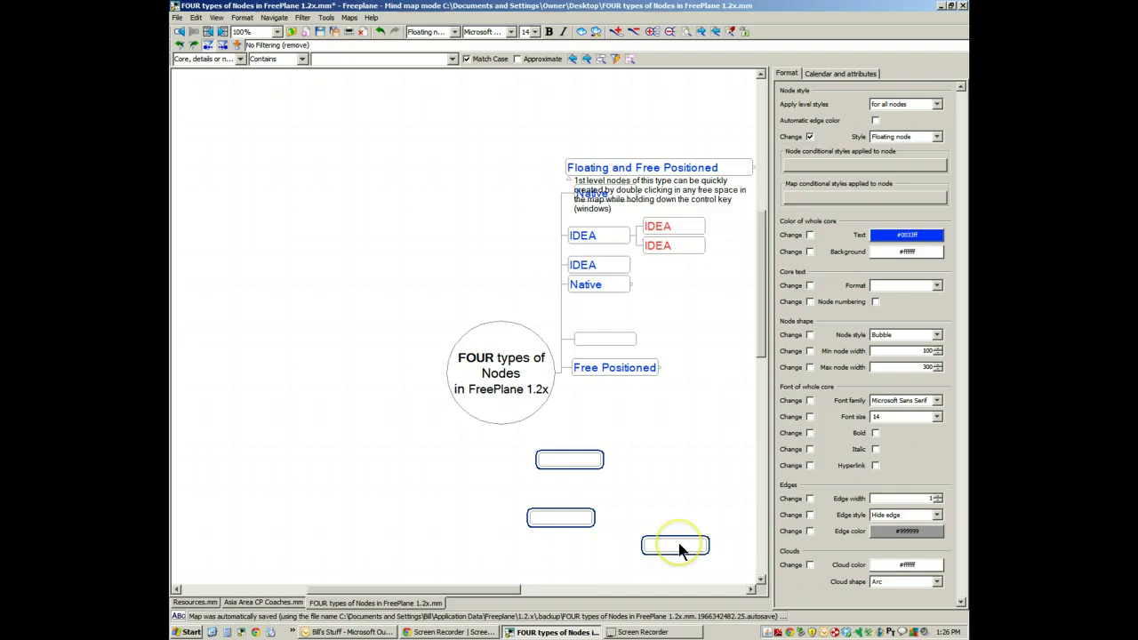
{"action": "scroll", "coordinate": [678, 549], "scroll_direction": "down", "scroll_amount": 3}
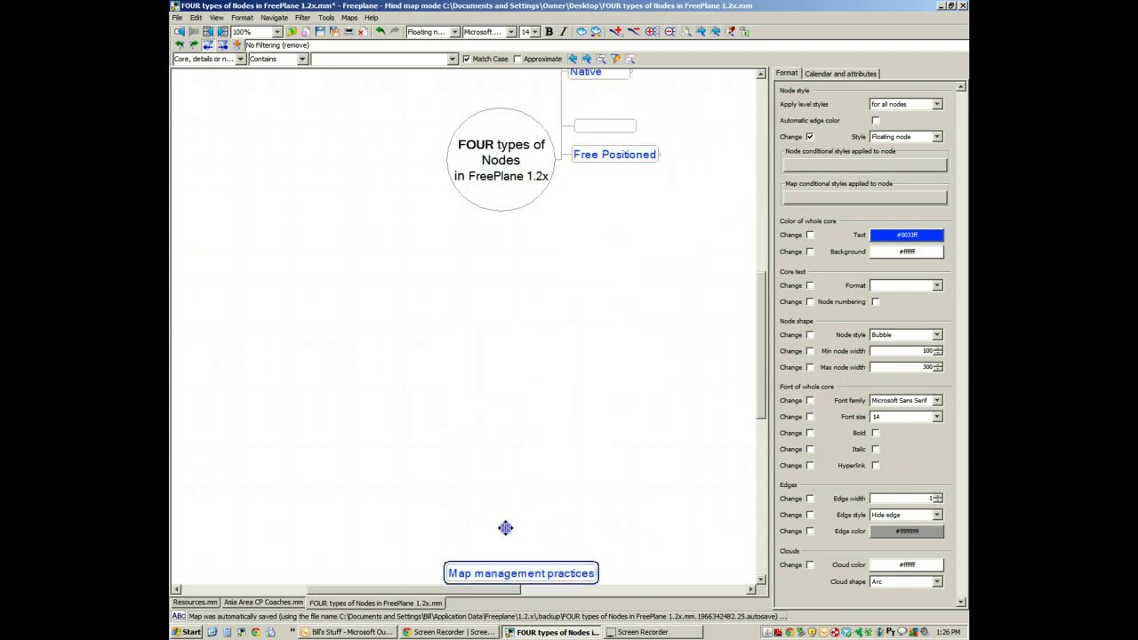
{"action": "left_click_drag", "start_coordinate": [506, 525], "coordinate": [436, 557]}
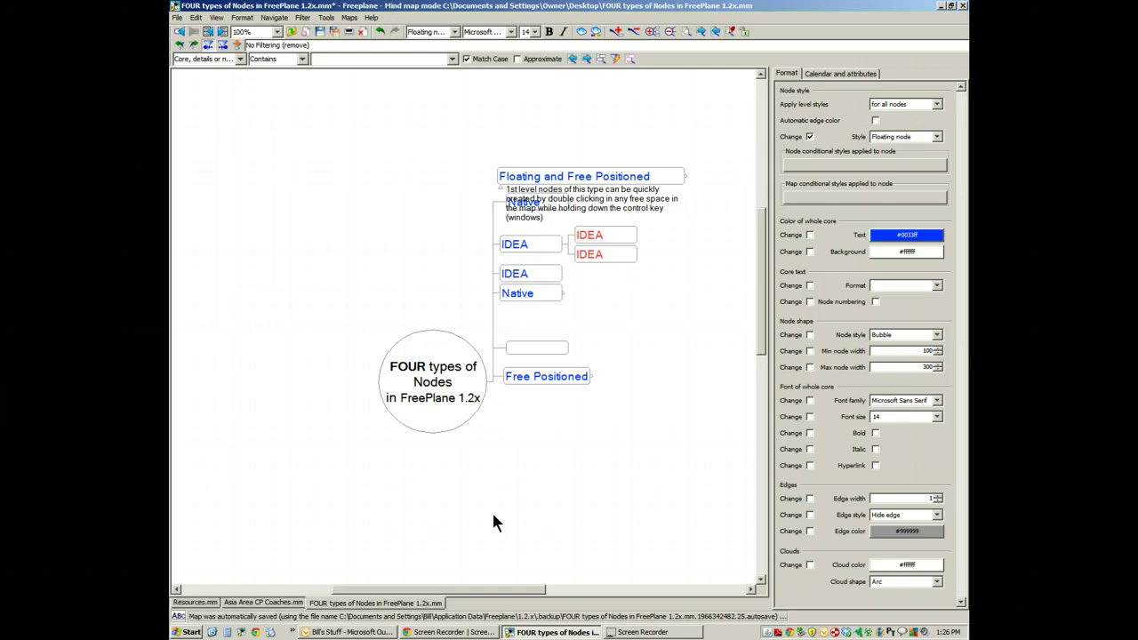
{"action": "left_click", "coordinate": [590, 377]}
{"action": "left_click", "coordinate": [592, 377]}
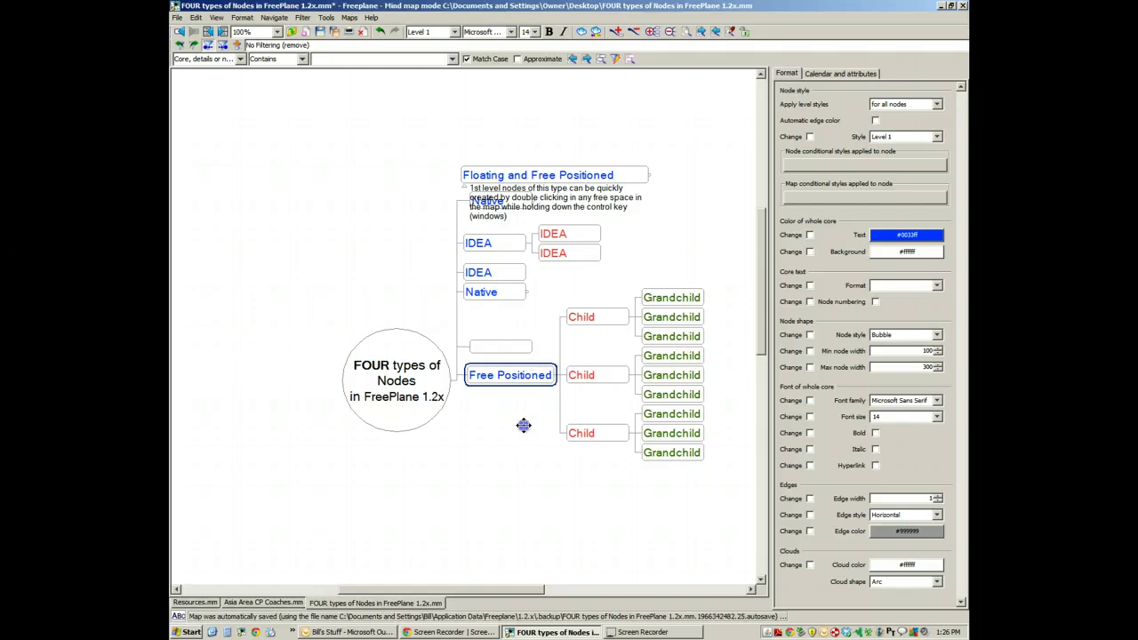
{"action": "left_click", "coordinate": [549, 375]}
{"action": "left_click", "coordinate": [549, 192]}
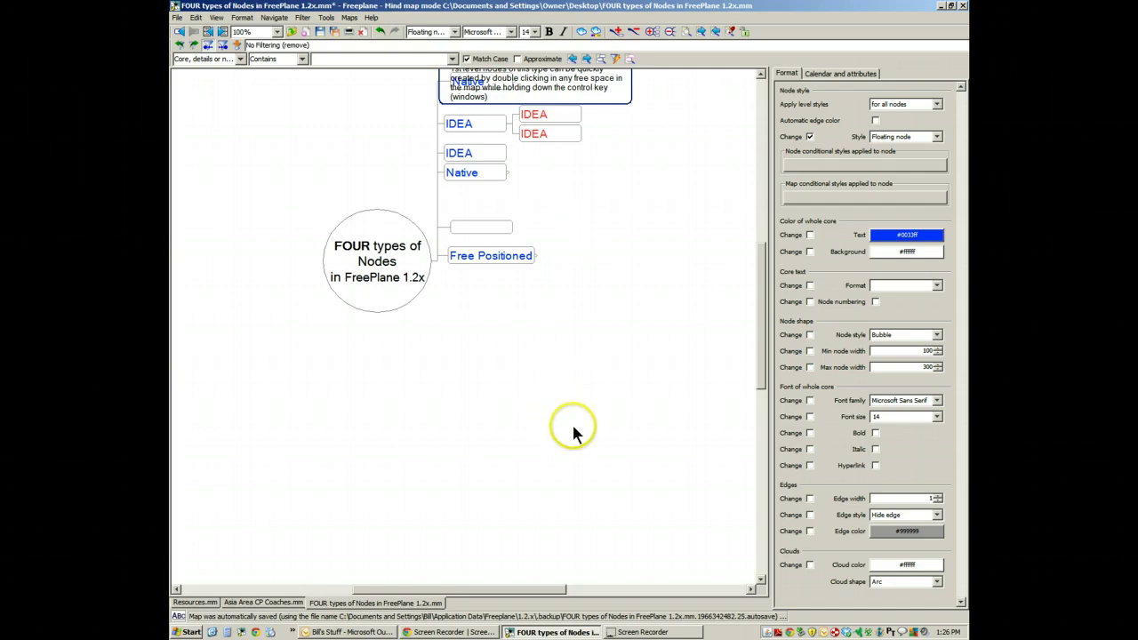
{"action": "scroll", "coordinate": [575, 418], "scroll_direction": "down", "scroll_amount": 3}
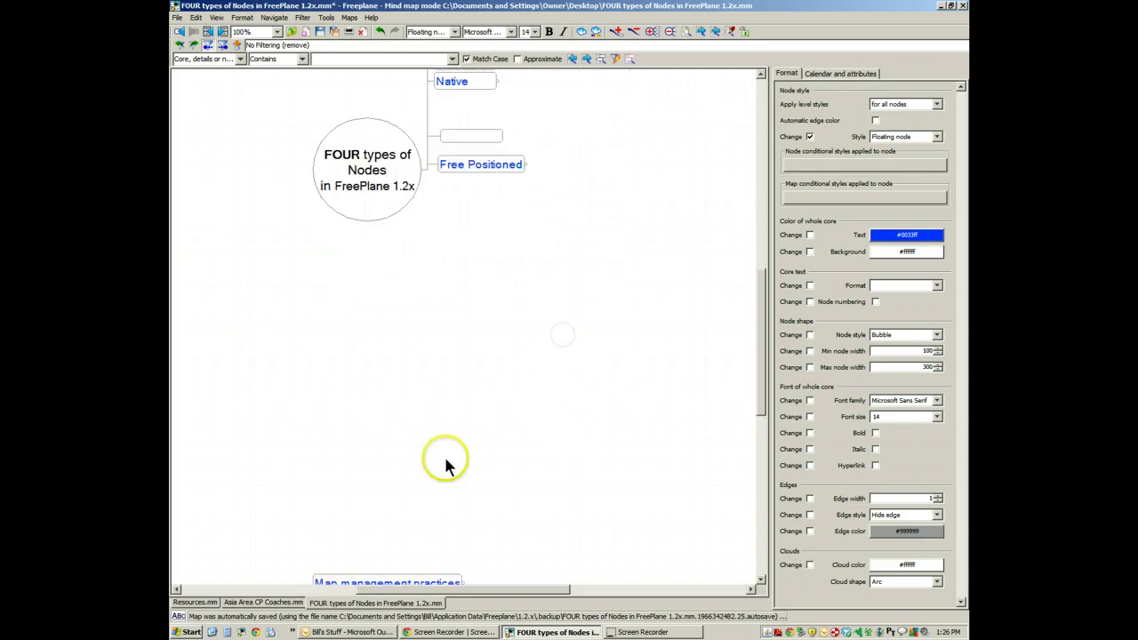
{"action": "left_click", "coordinate": [316, 581]}
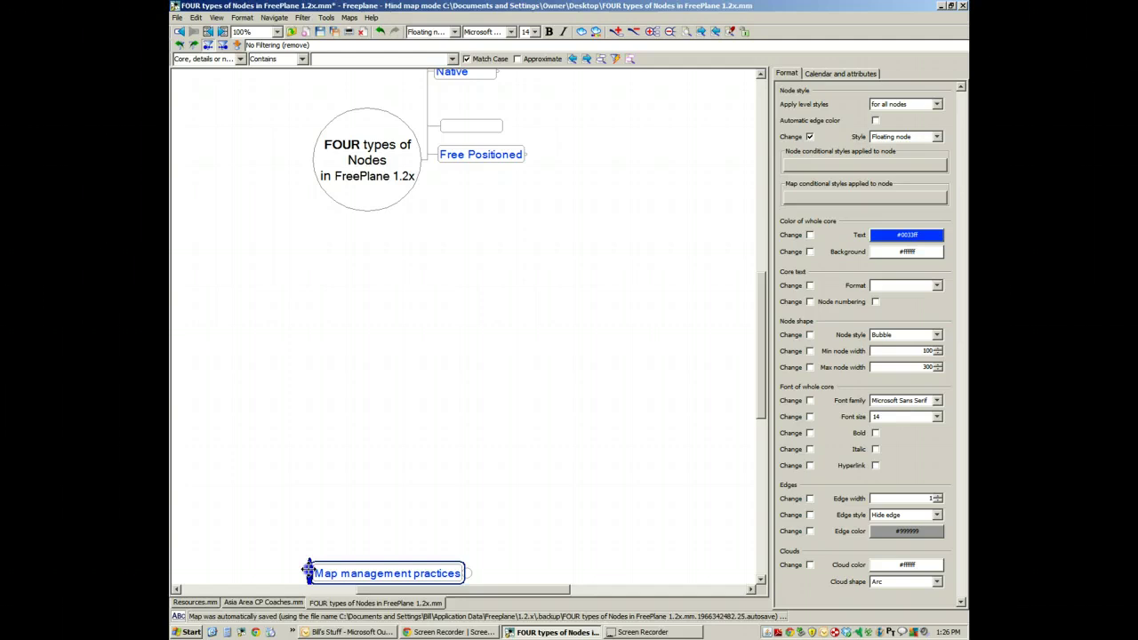
Move Map management practices up toward the map centre and unfold it
{"action": "left_click_drag", "start_coordinate": [316, 583], "coordinate": [360, 341]}
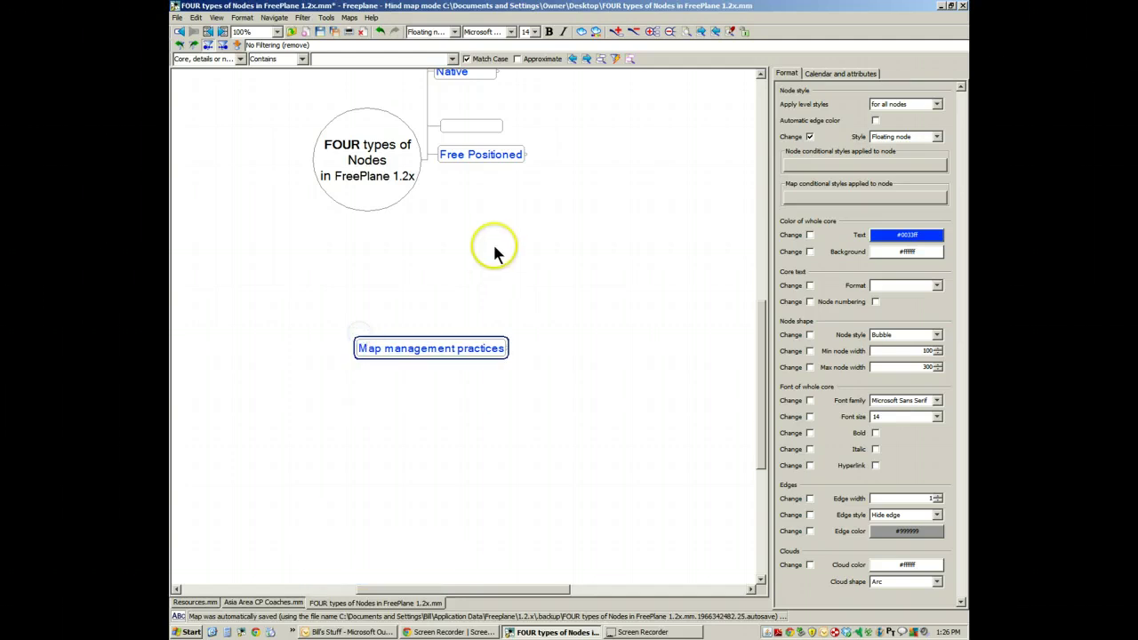
{"action": "left_click_drag", "start_coordinate": [496, 254], "coordinate": [455, 313]}
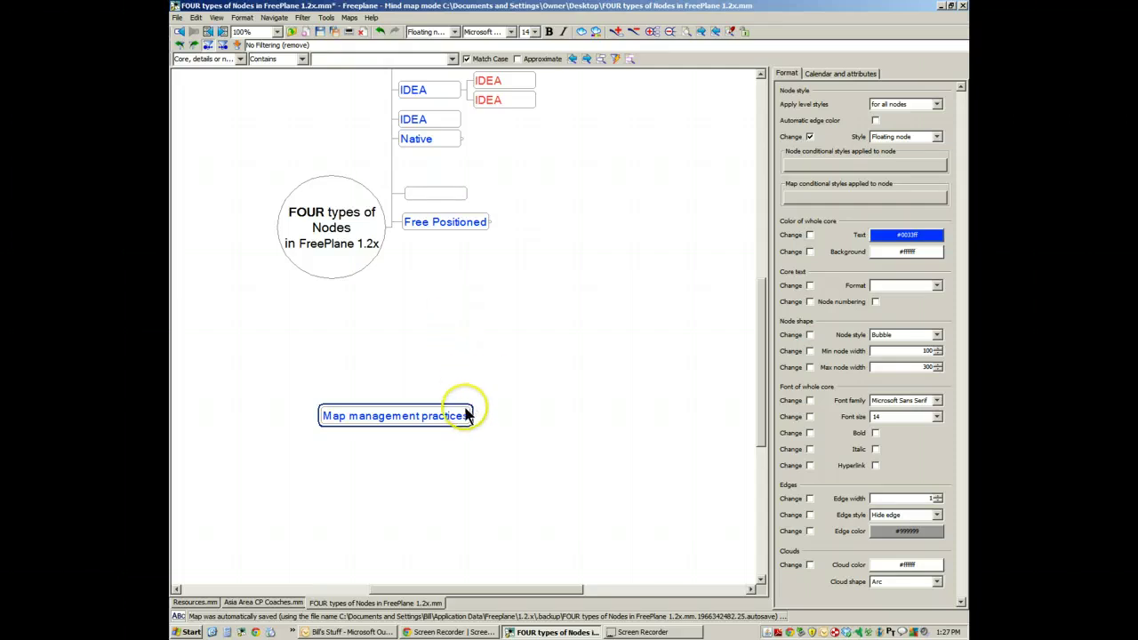
{"action": "left_click", "coordinate": [473, 416]}
{"action": "left_click", "coordinate": [429, 351]}
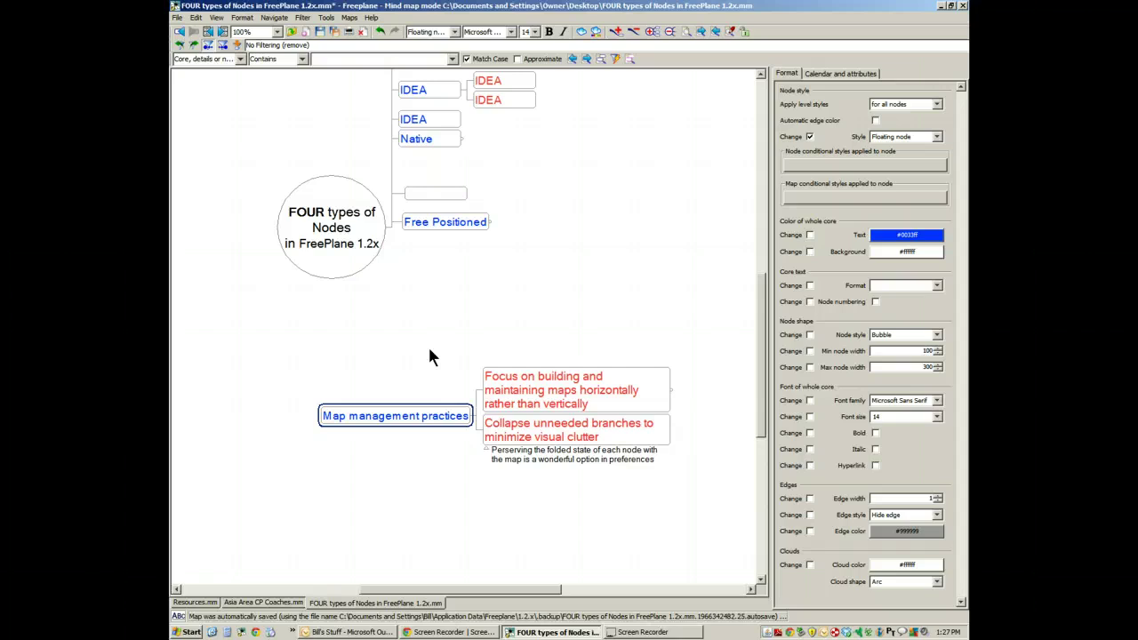
Unfold Focus on building to reveal its THIS and NOT THIS examples
{"action": "left_click_drag", "start_coordinate": [457, 355], "coordinate": [383, 356]}
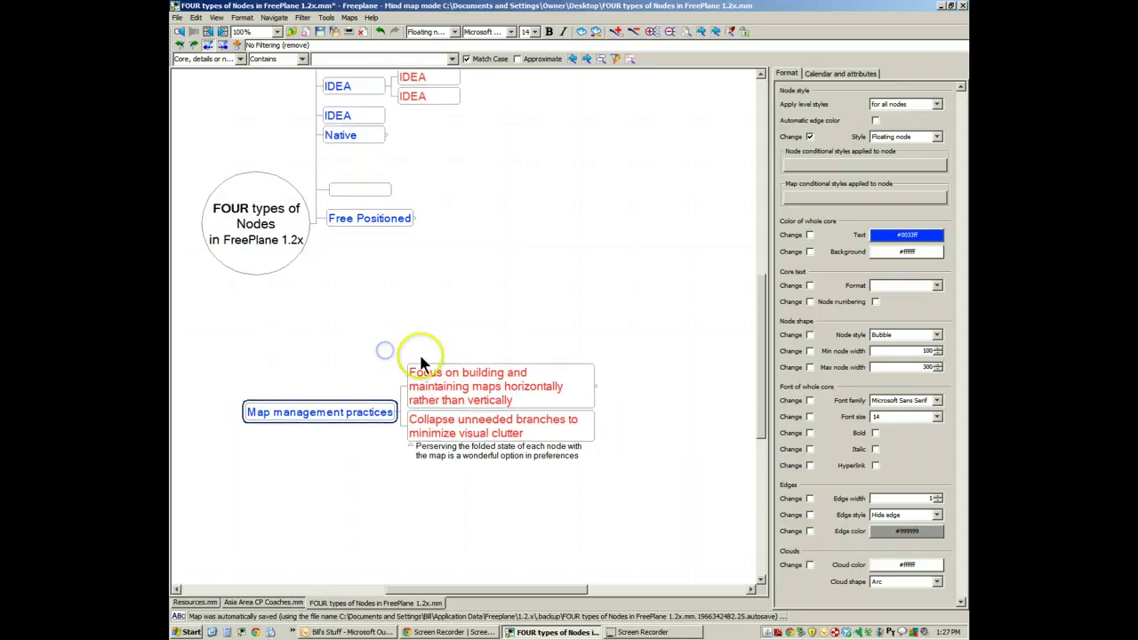
{"action": "left_click", "coordinate": [443, 376]}
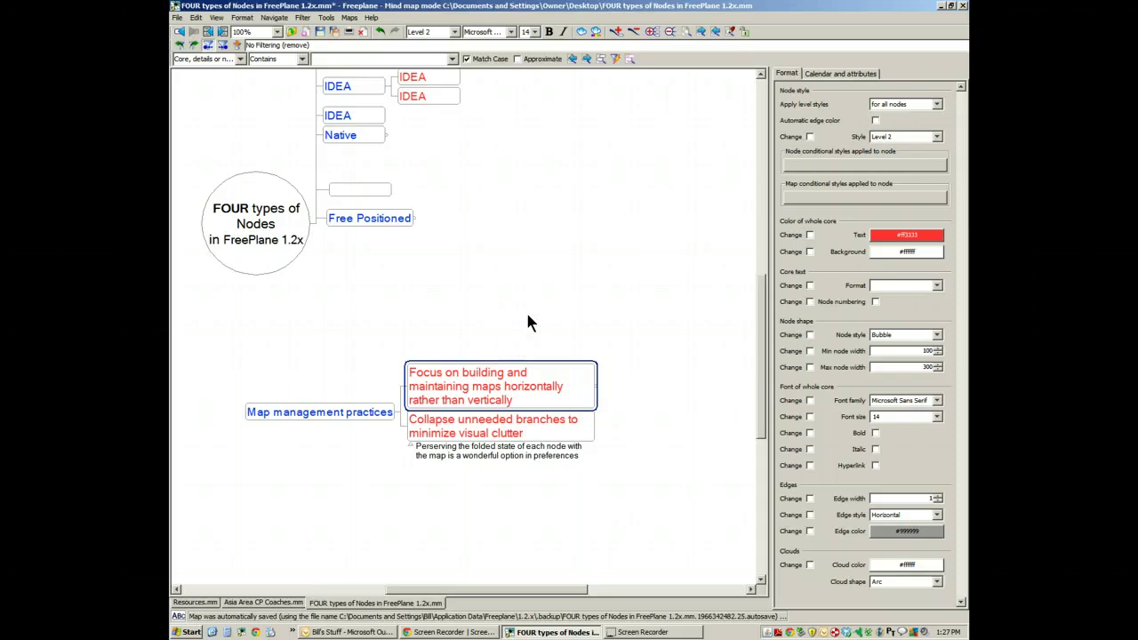
{"action": "left_click", "coordinate": [598, 385]}
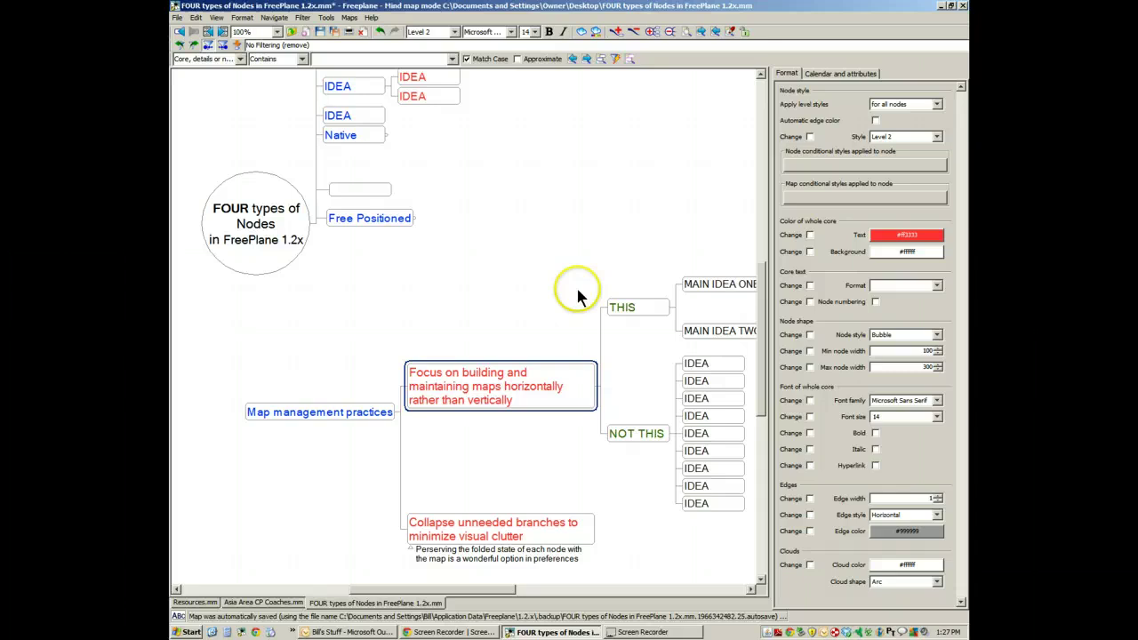
{"action": "left_click_drag", "start_coordinate": [578, 297], "coordinate": [424, 292]}
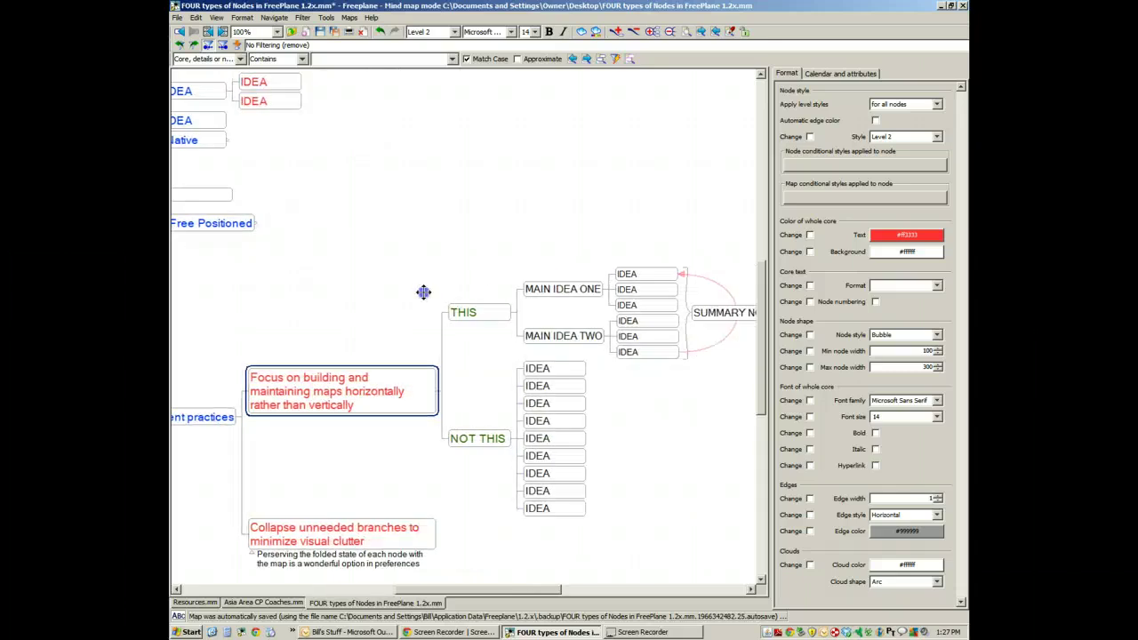
{"action": "left_click", "coordinate": [565, 292]}
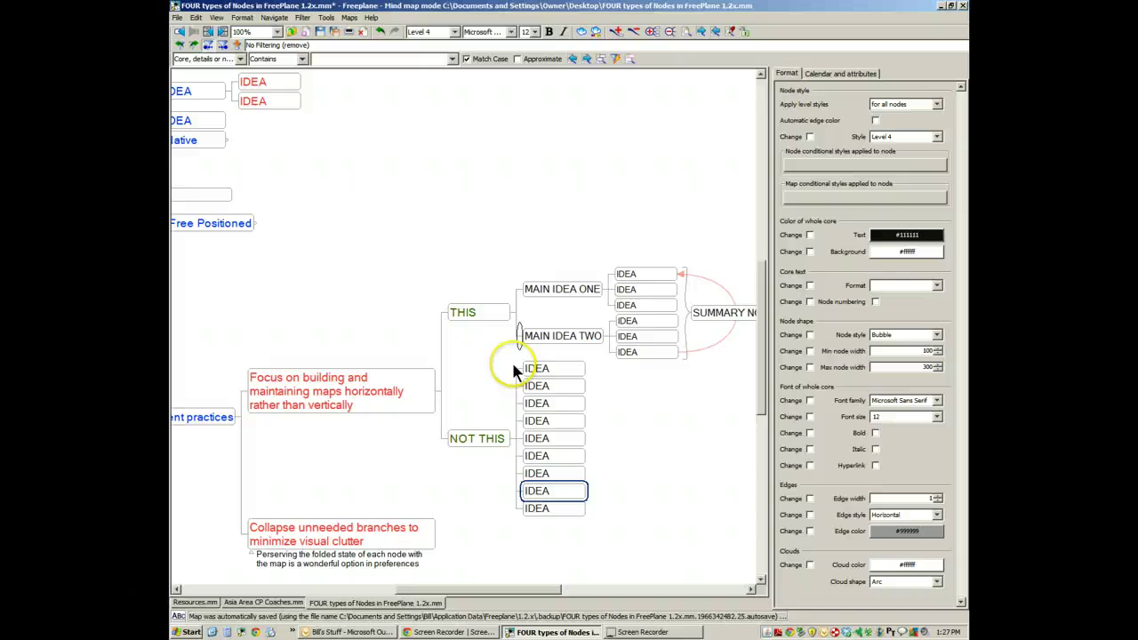
Select the SUMMARY NODES node and its summary arc spanning the IDEA nodes
{"action": "left_click_drag", "start_coordinate": [533, 237], "coordinate": [376, 241]}
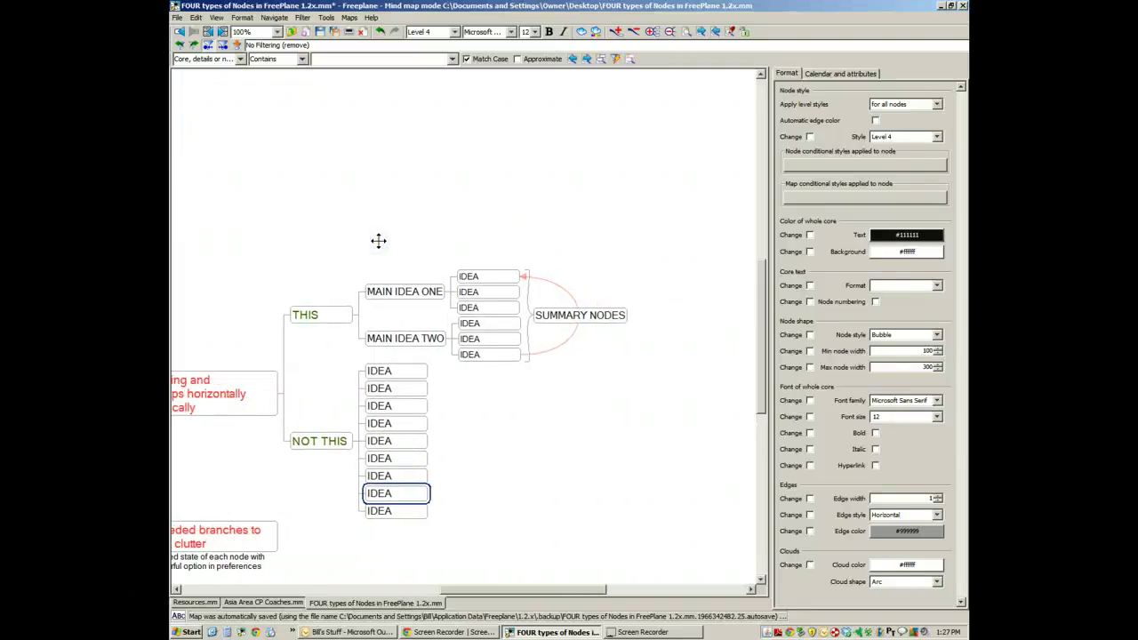
{"action": "left_click", "coordinate": [394, 296]}
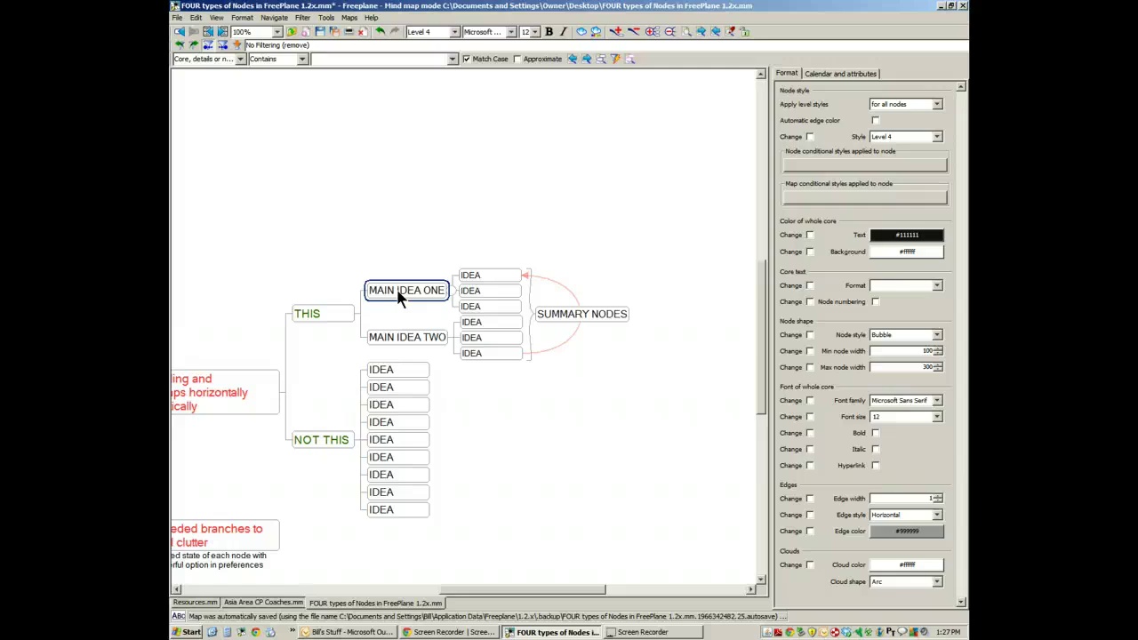
{"action": "left_click", "coordinate": [516, 295]}
{"action": "left_click", "coordinate": [513, 356]}
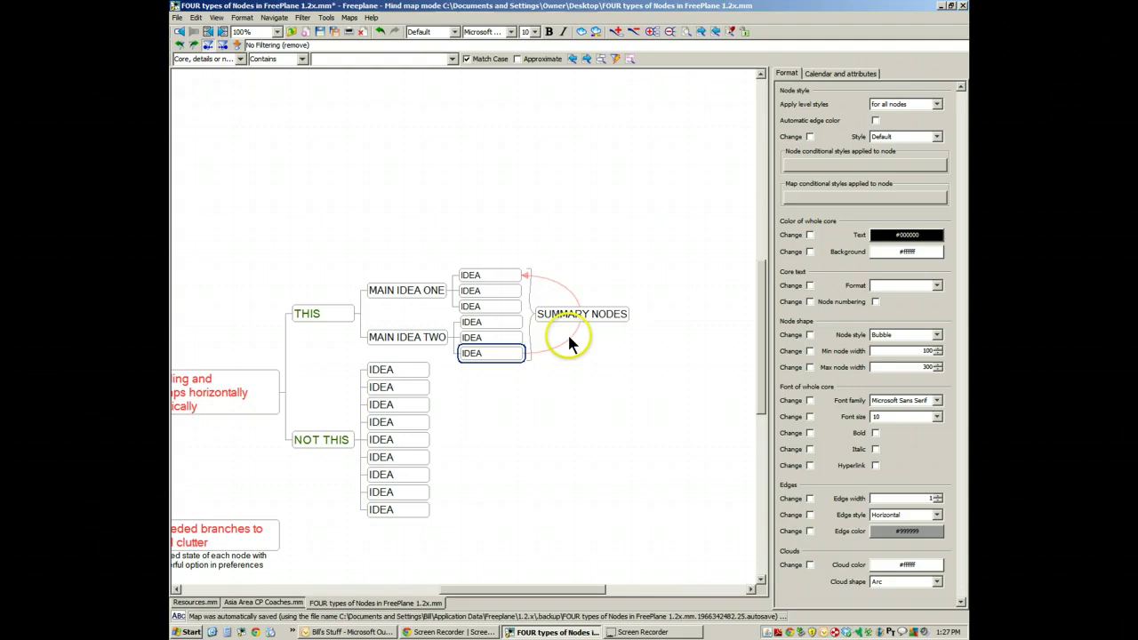
{"action": "left_click", "coordinate": [515, 272]}
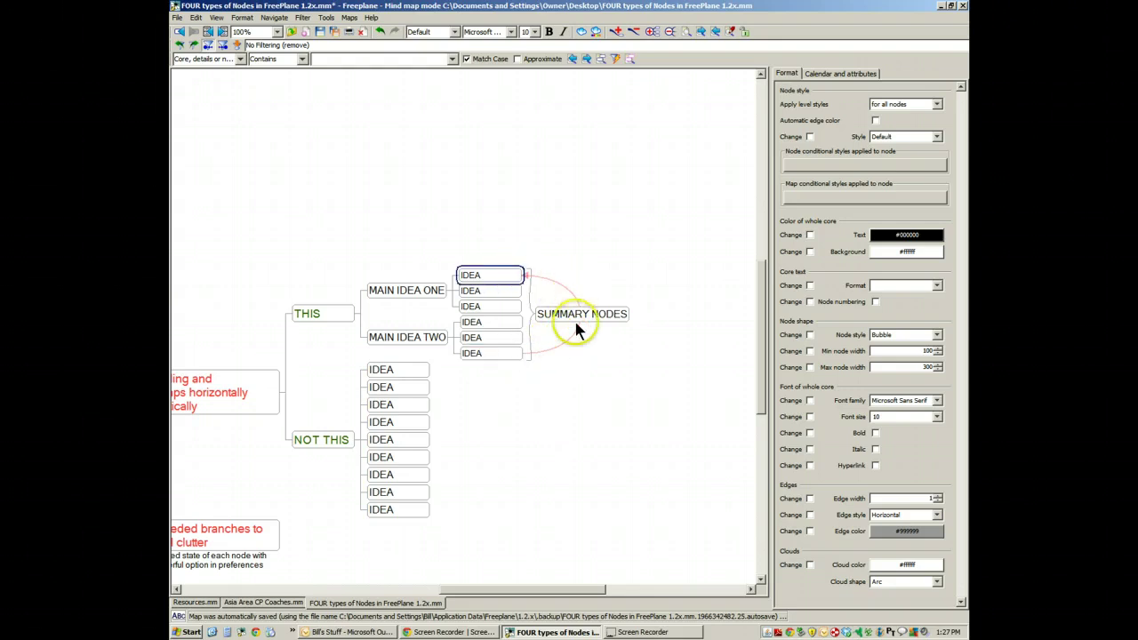
{"action": "left_click", "coordinate": [518, 356]}
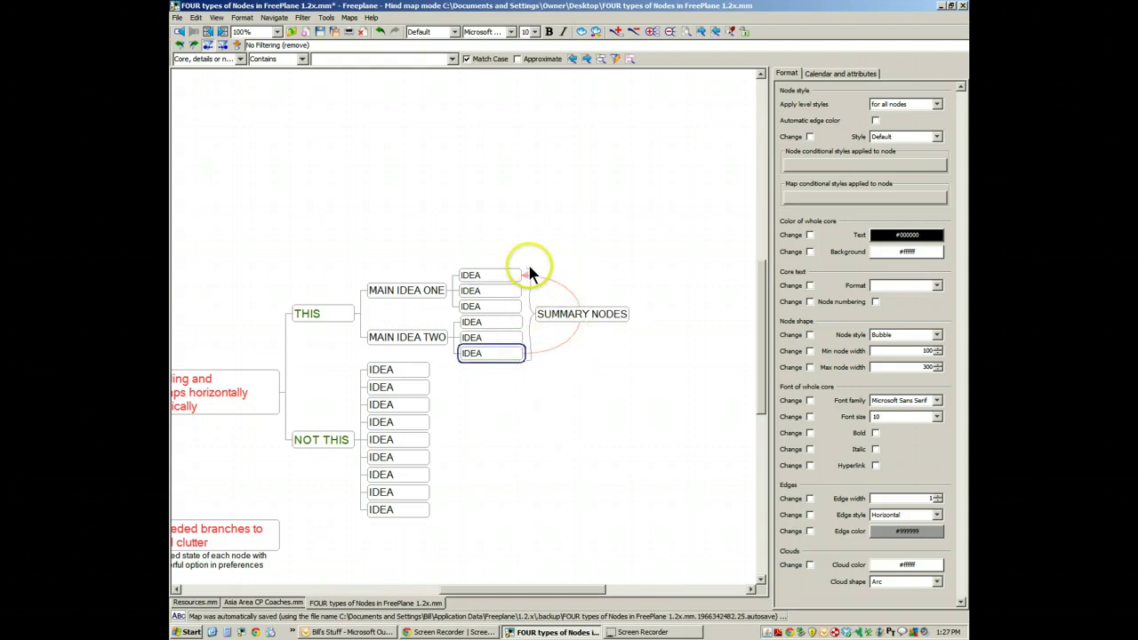
{"action": "left_click", "coordinate": [544, 313]}
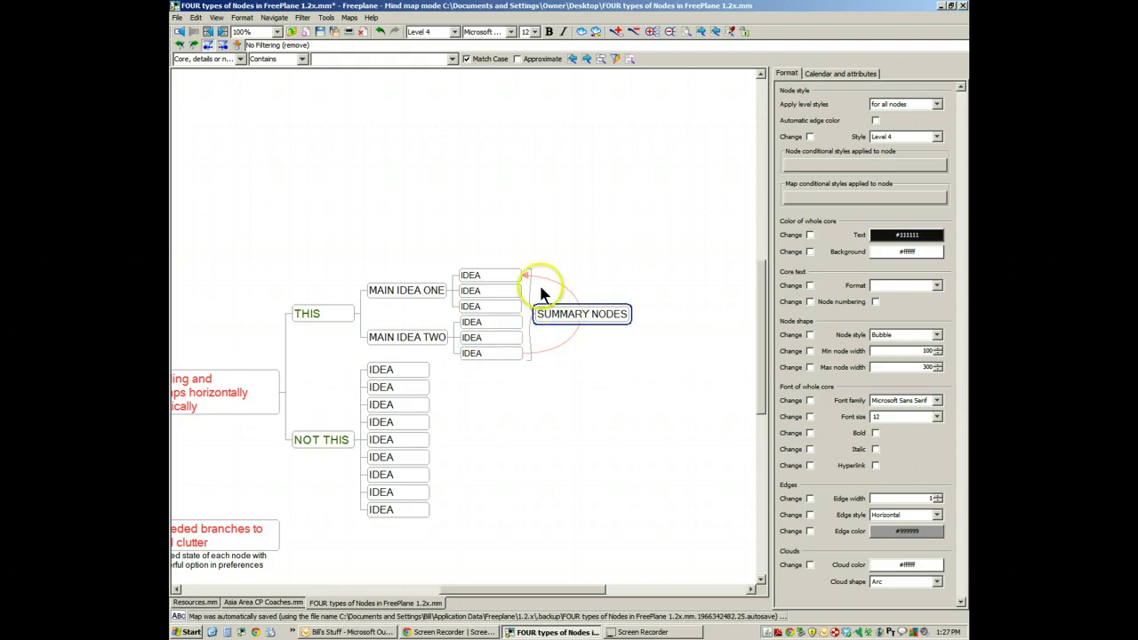
{"action": "left_click", "coordinate": [534, 305]}
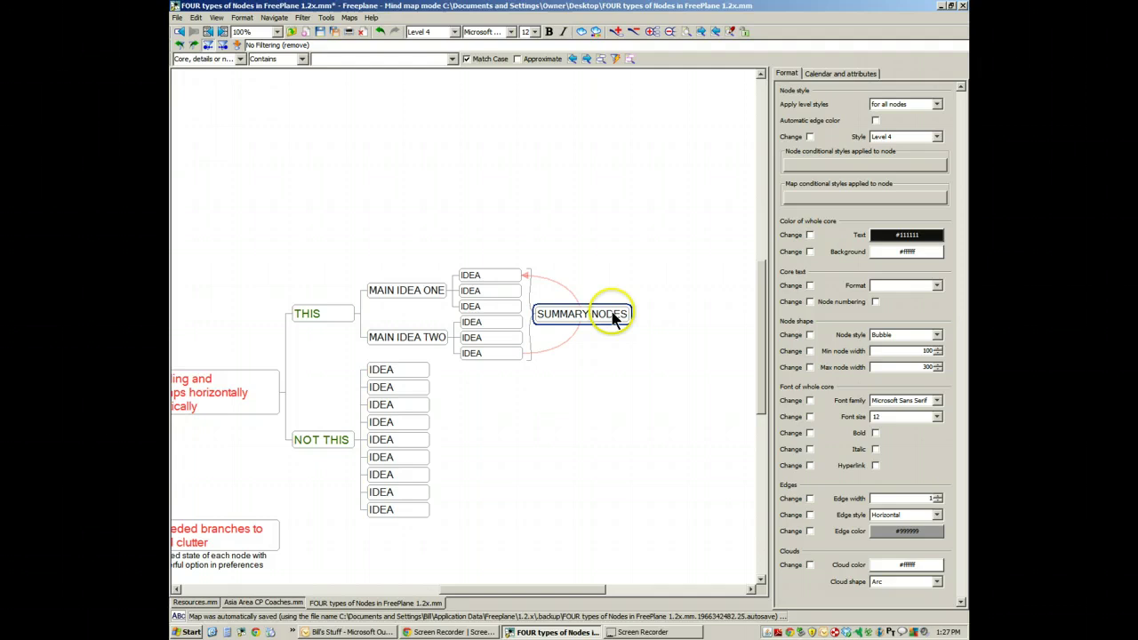
Add three child nodes reading CHILD under SUMMARY NODES
{"action": "key", "text": "Insert"}
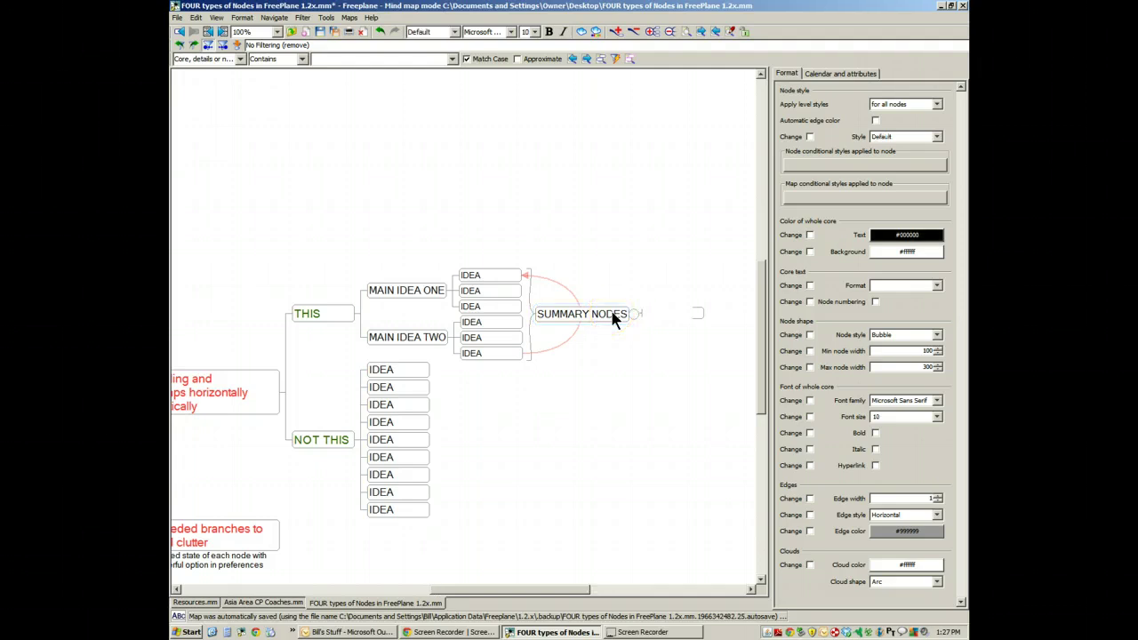
{"action": "type", "text": "CHILD"}
{"action": "key", "text": "Return"}
{"action": "key", "text": "Return"}
{"action": "type", "text": "CHILD"}
{"action": "key", "text": "Return"}
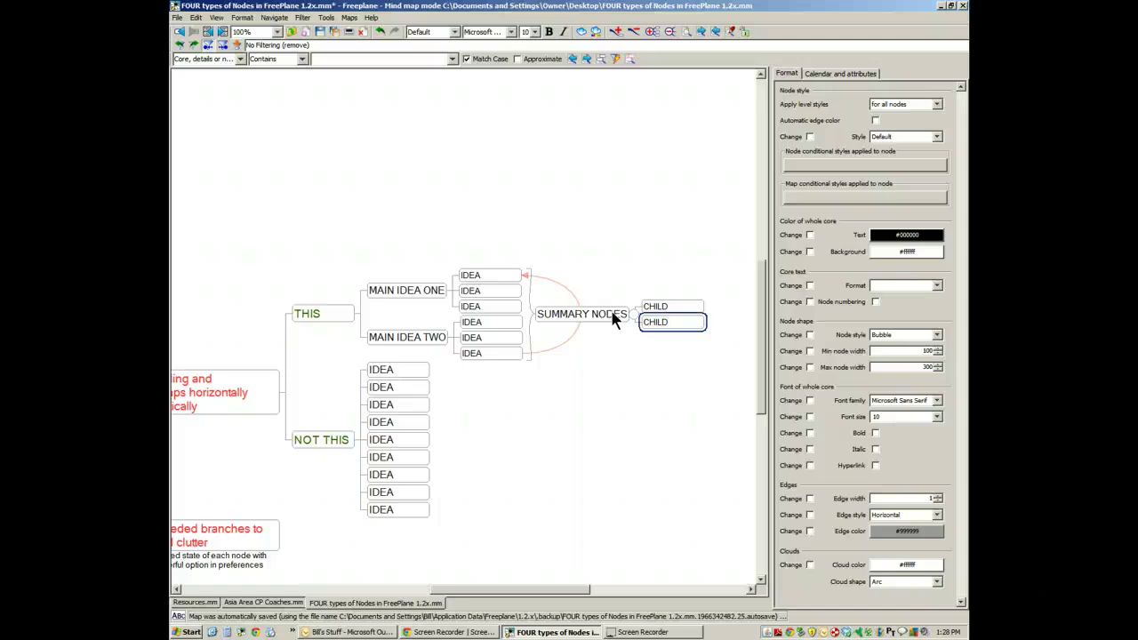
{"action": "key", "text": "Return"}
{"action": "type", "text": "CHILD"}
{"action": "key", "text": "Return"}
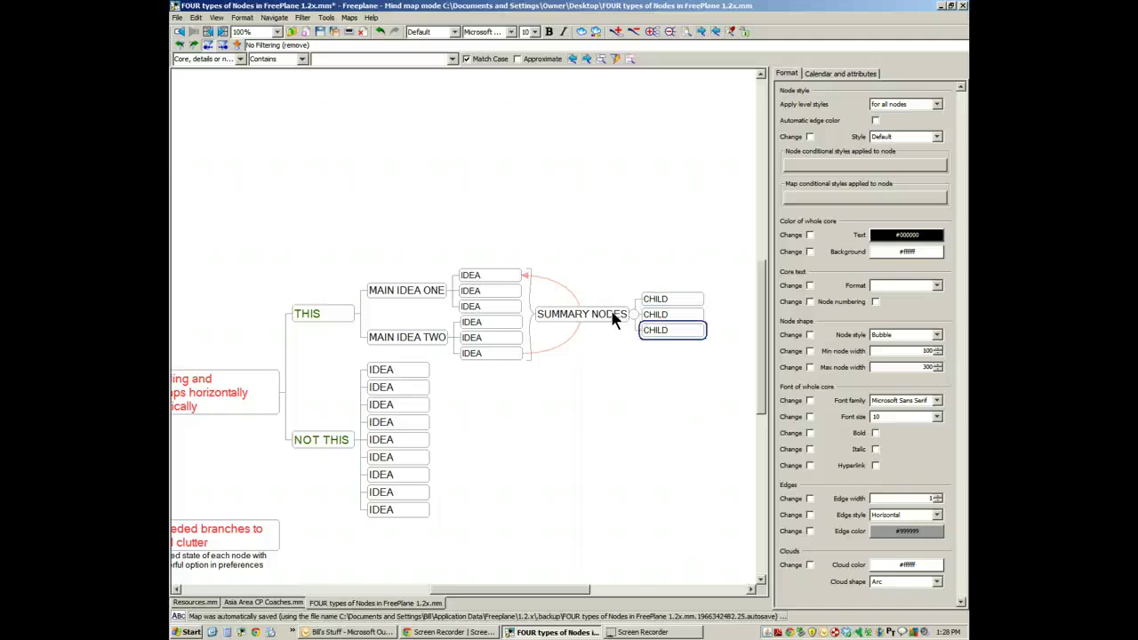
{"action": "left_click", "coordinate": [595, 249]}
Fold the THIS branch and the IDEA children under NOT THIS
{"action": "left_click", "coordinate": [358, 318]}
{"action": "left_click", "coordinate": [359, 315]}
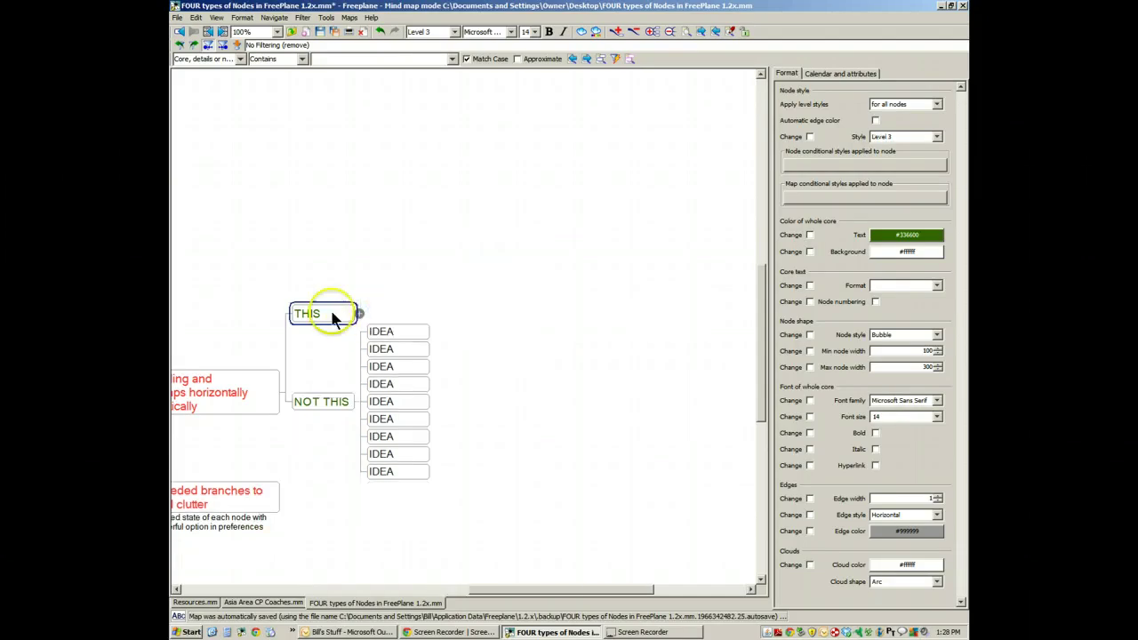
{"action": "left_click", "coordinate": [360, 315]}
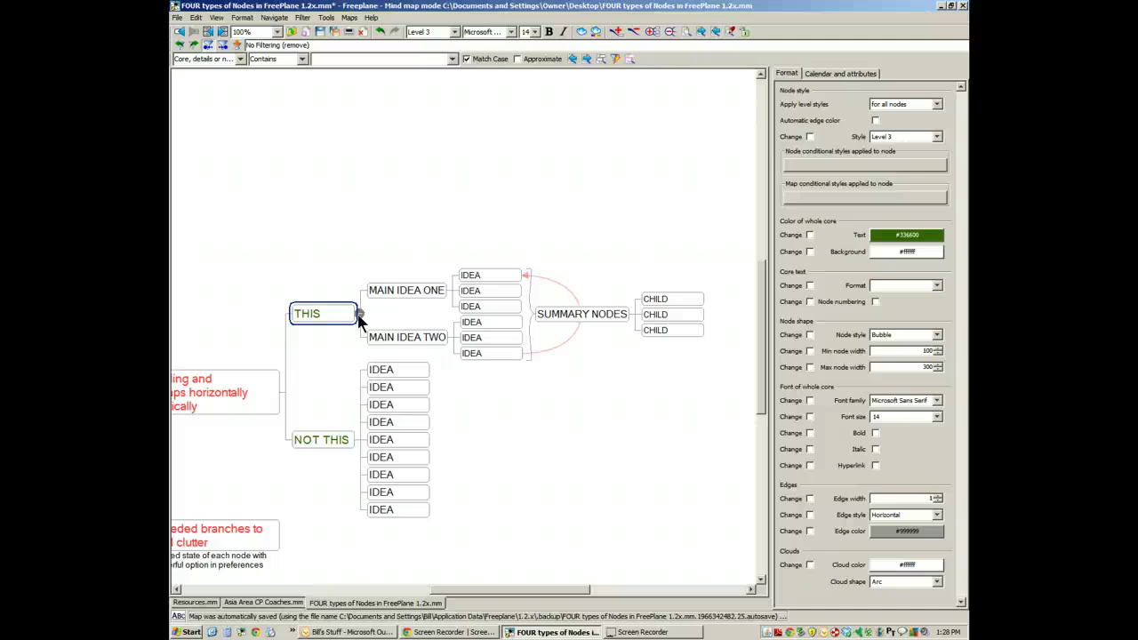
{"action": "left_click", "coordinate": [360, 315]}
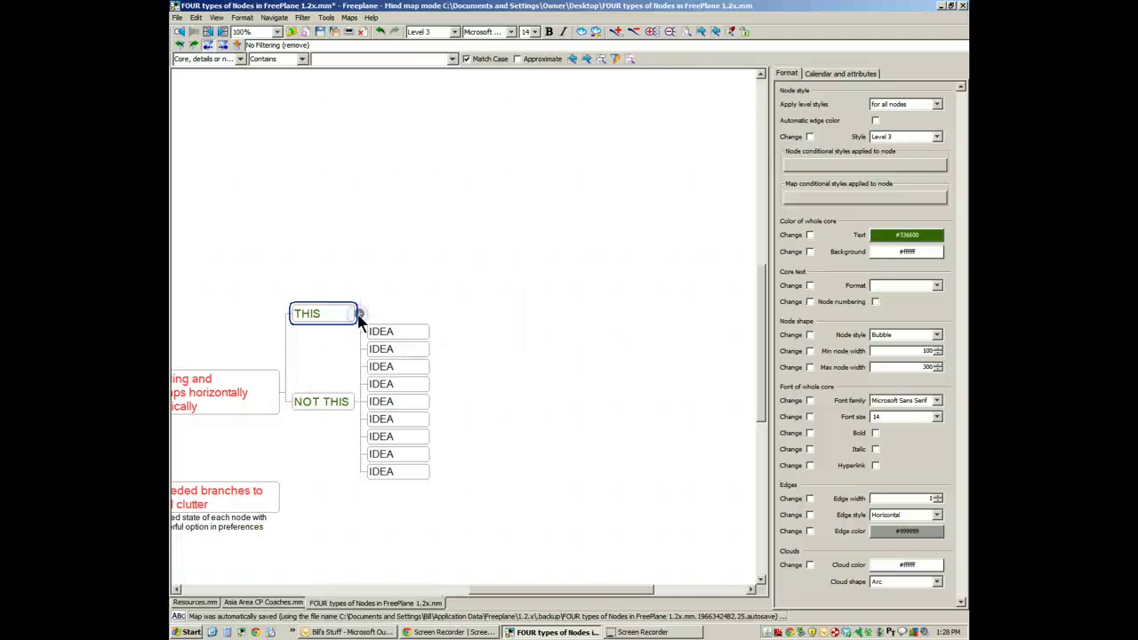
{"action": "left_click", "coordinate": [358, 405]}
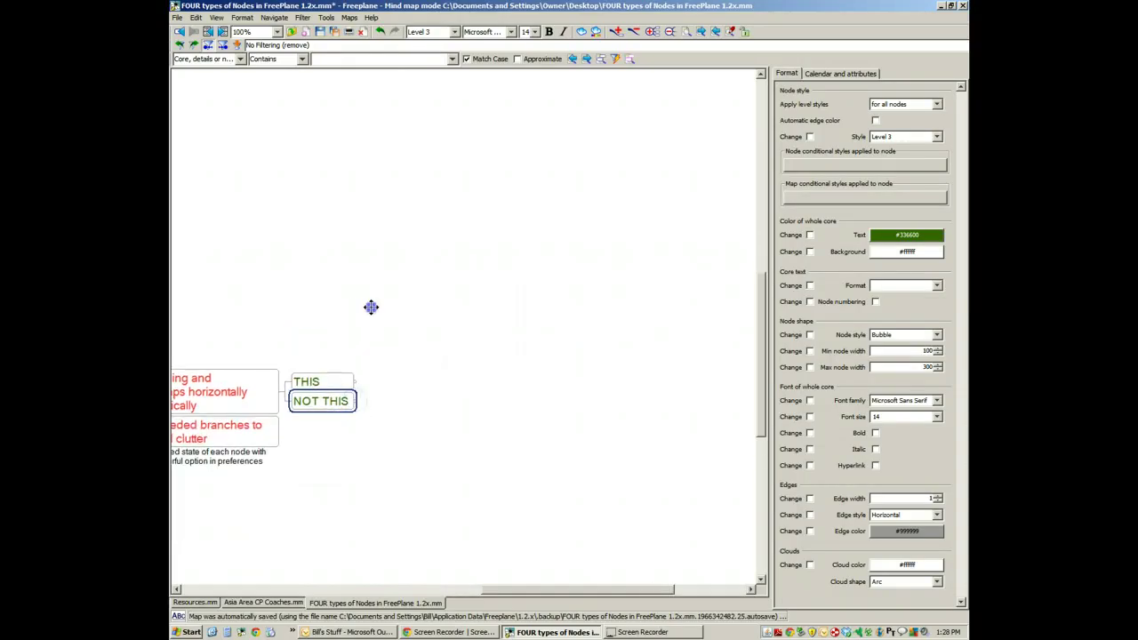
Unfold THIS again to show its MAIN IDEA branches
{"action": "left_click_drag", "start_coordinate": [371, 308], "coordinate": [601, 256]}
{"action": "left_click", "coordinate": [475, 325]}
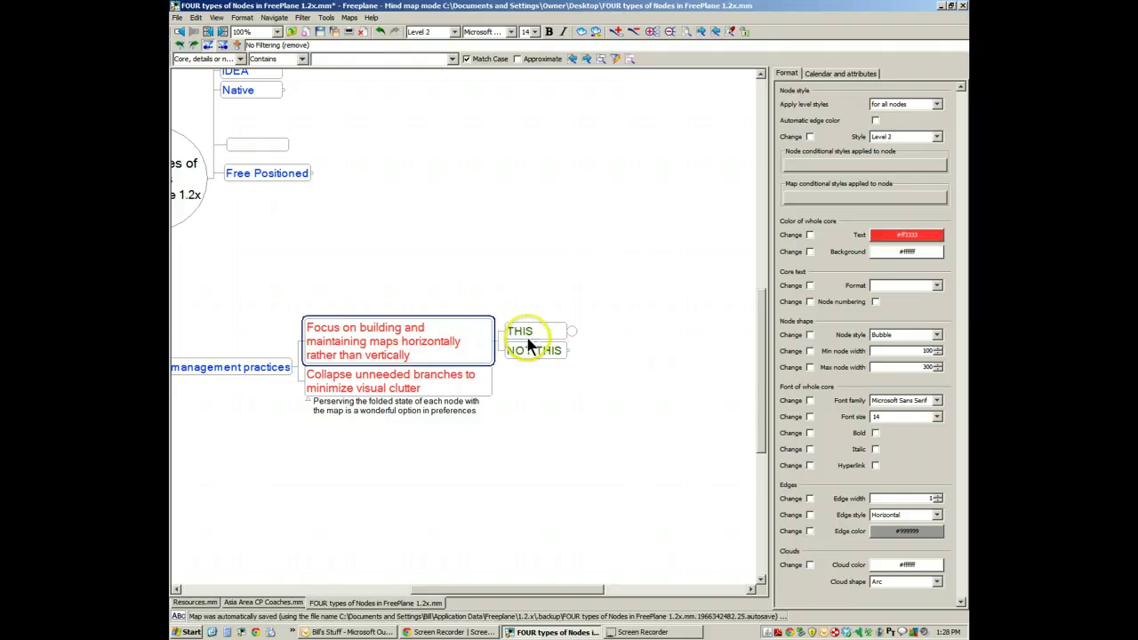
{"action": "left_click", "coordinate": [547, 338]}
{"action": "left_click", "coordinate": [572, 331]}
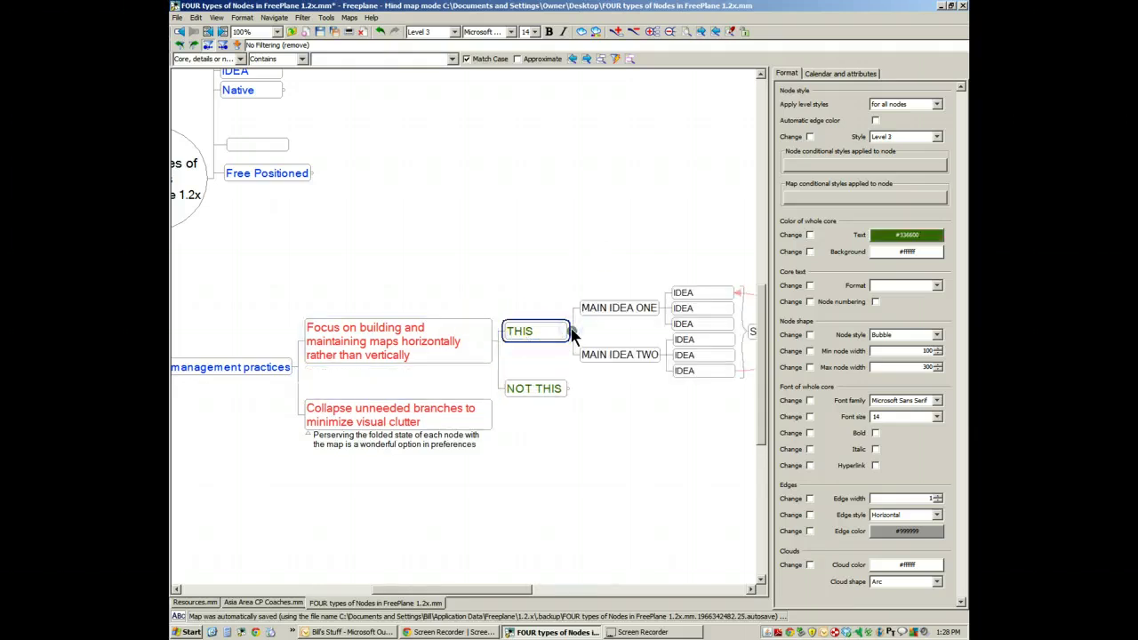
{"action": "left_click_drag", "start_coordinate": [552, 252], "coordinate": [525, 229]}
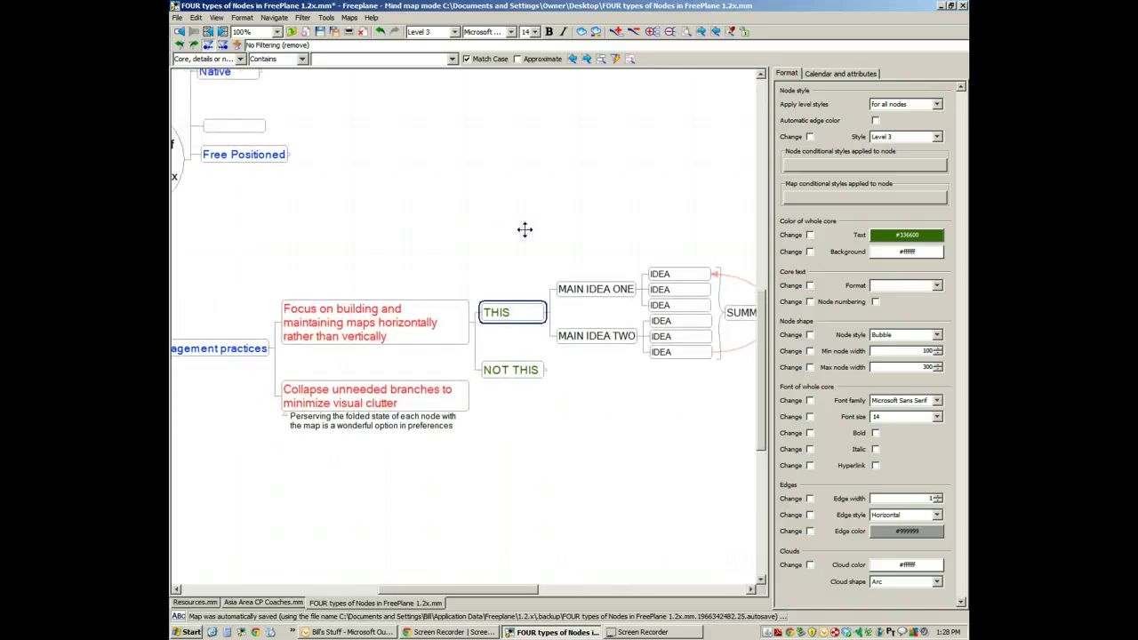
{"action": "left_click", "coordinate": [485, 227]}
Check SUMMARY NODES with its CHILD nodes, then fold THIS again
{"action": "left_click", "coordinate": [431, 398]}
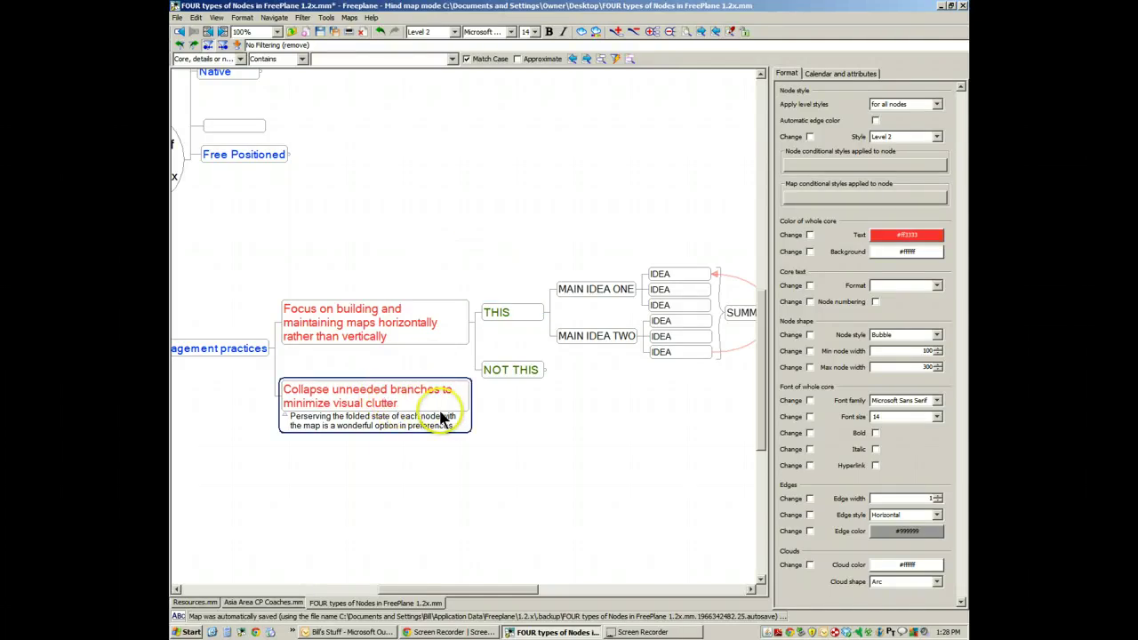
{"action": "left_click_drag", "start_coordinate": [587, 457], "coordinate": [492, 441]}
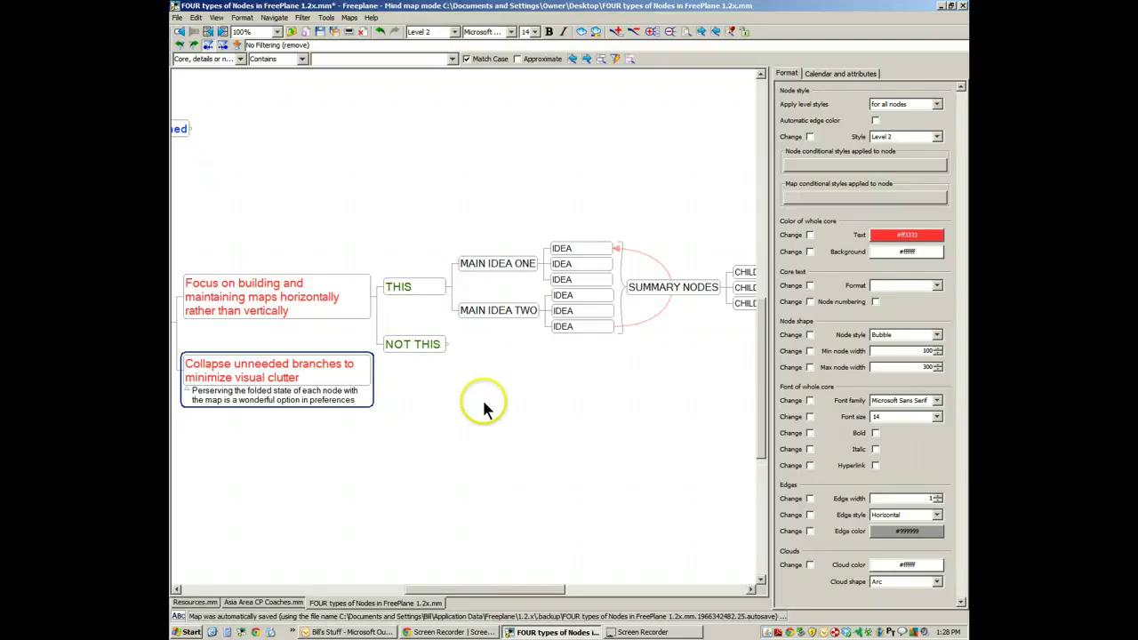
{"action": "left_click", "coordinate": [445, 287]}
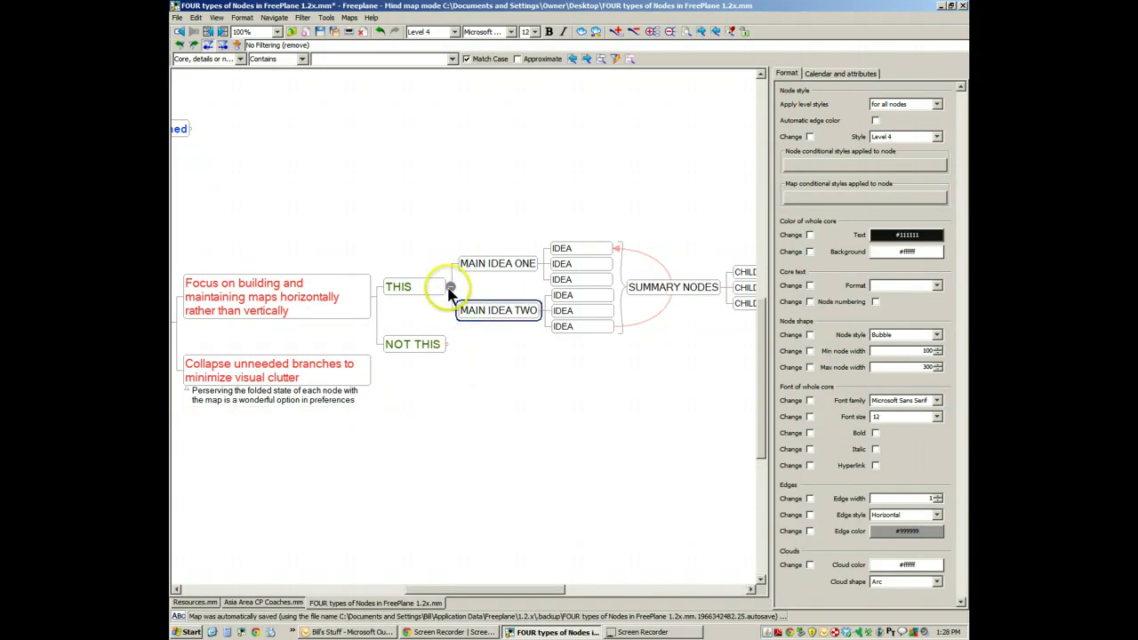
{"action": "left_click", "coordinate": [445, 288]}
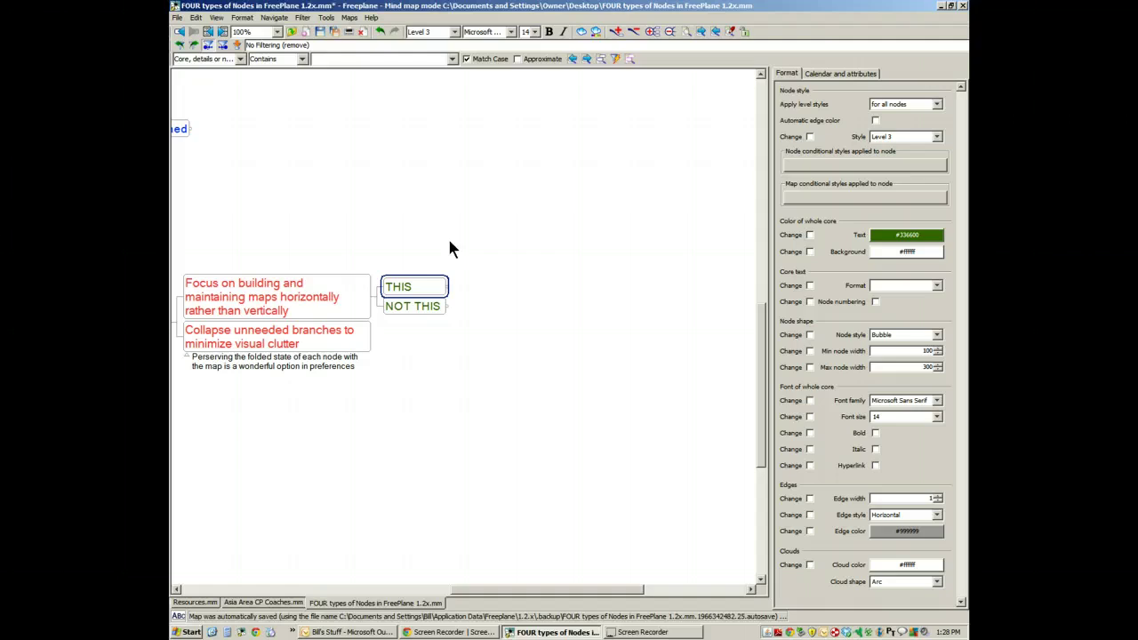
{"action": "left_click_drag", "start_coordinate": [427, 394], "coordinate": [513, 359]}
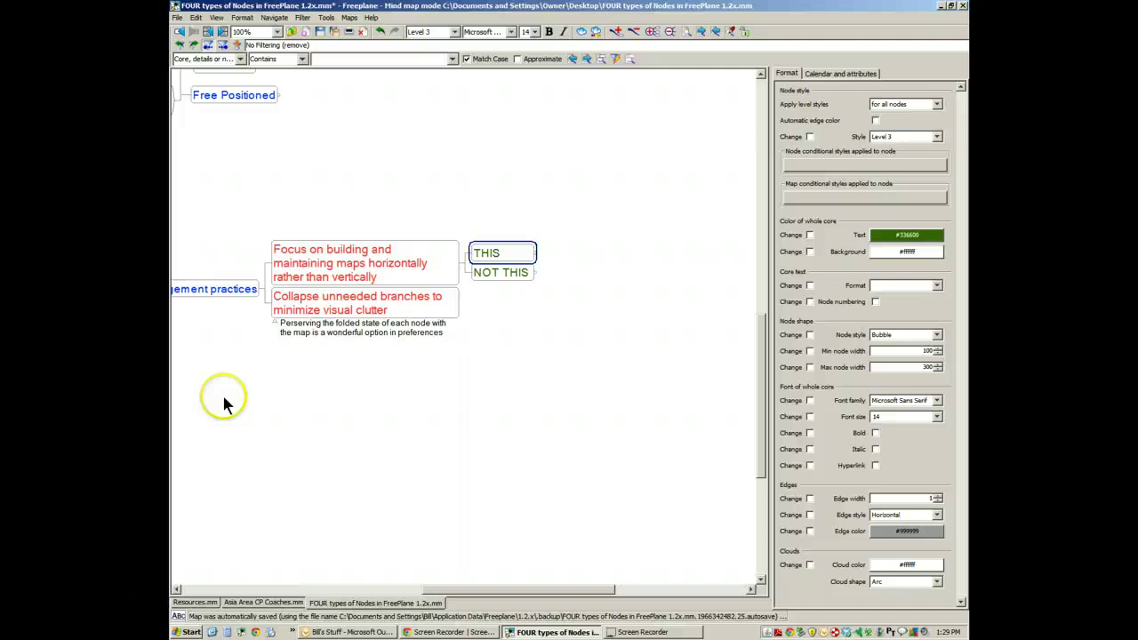
{"action": "left_click", "coordinate": [196, 17]}
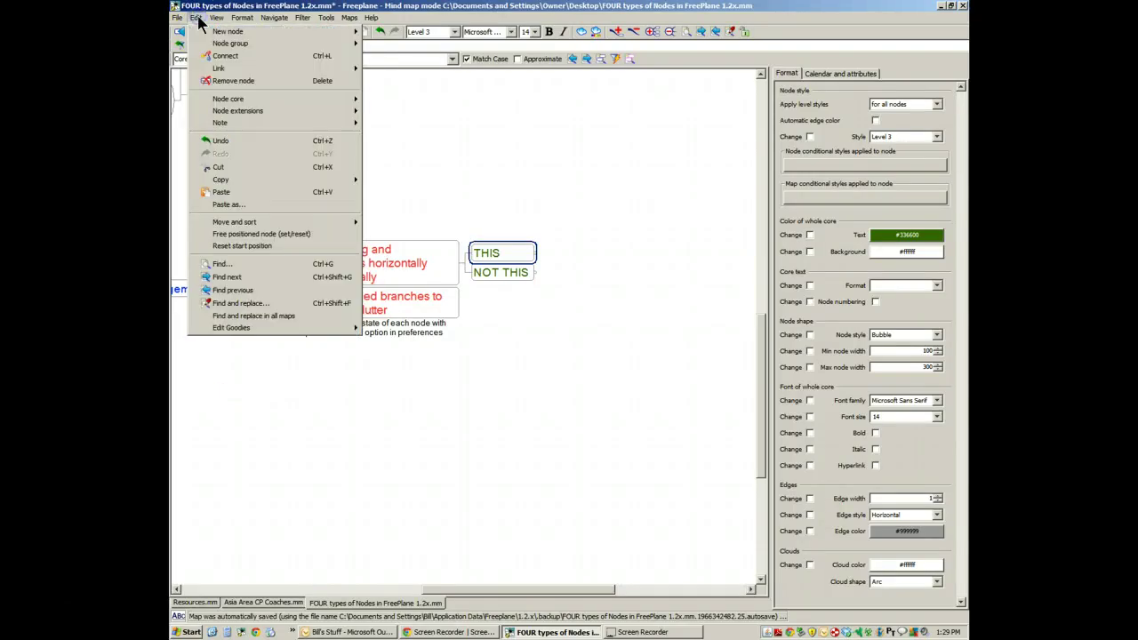
{"action": "left_click", "coordinate": [222, 263]}
{"action": "left_click", "coordinate": [374, 274]}
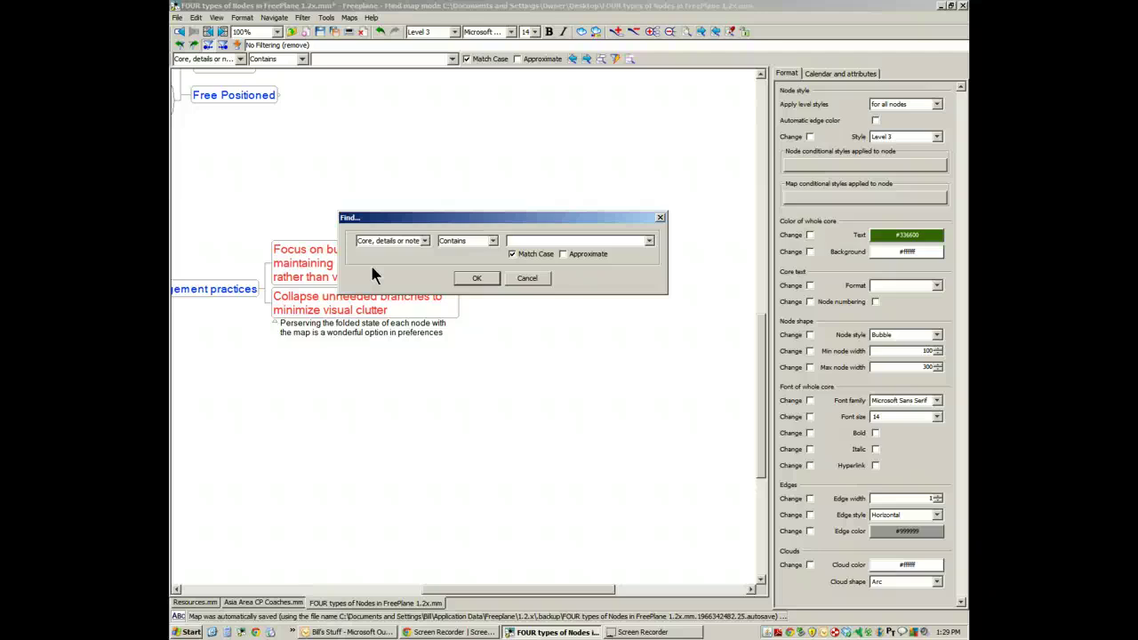
Dismiss the node search and fold Focus on building, hiding THIS and NOT THIS
{"action": "left_click", "coordinate": [528, 280]}
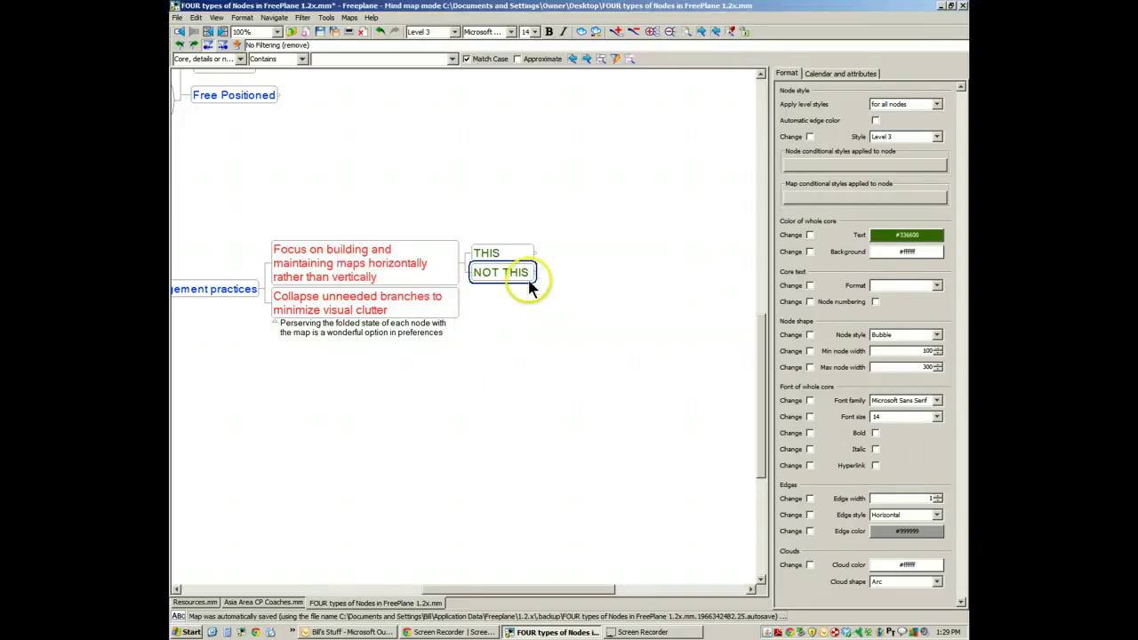
{"action": "left_click", "coordinate": [459, 263]}
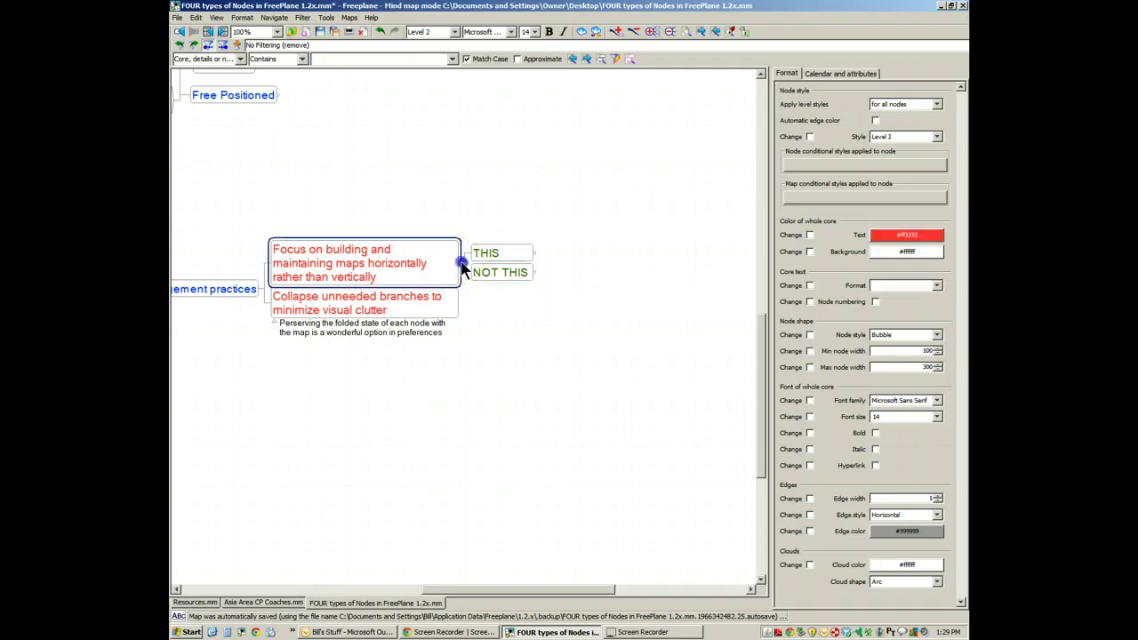
{"action": "left_click", "coordinate": [462, 265]}
{"action": "left_click_drag", "start_coordinate": [488, 333], "coordinate": [628, 356]}
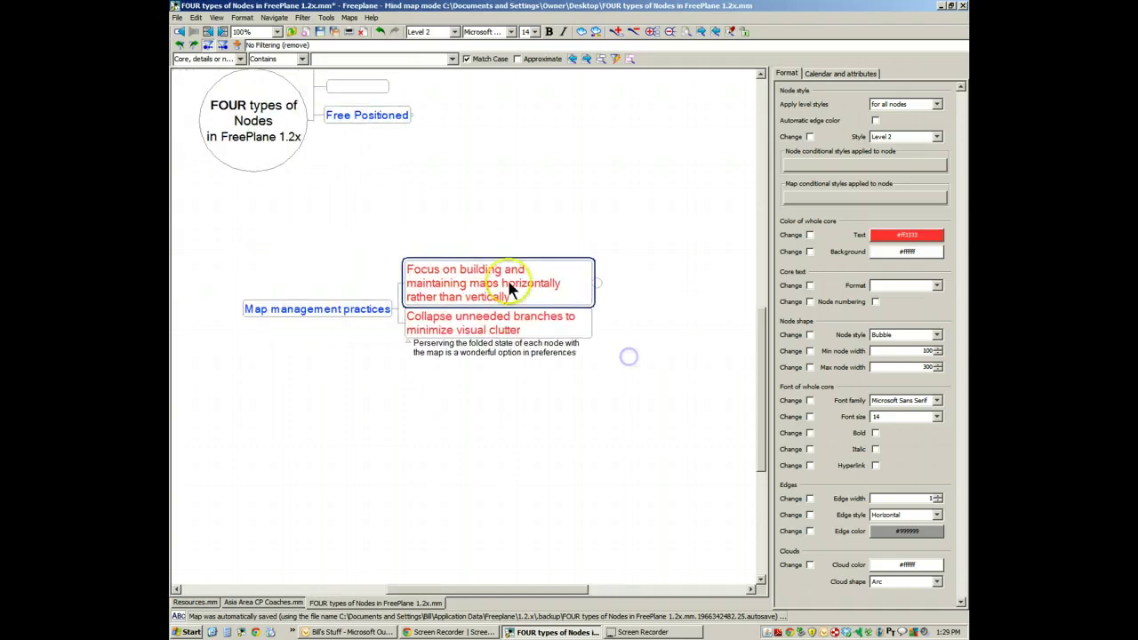
{"action": "left_click", "coordinate": [498, 318]}
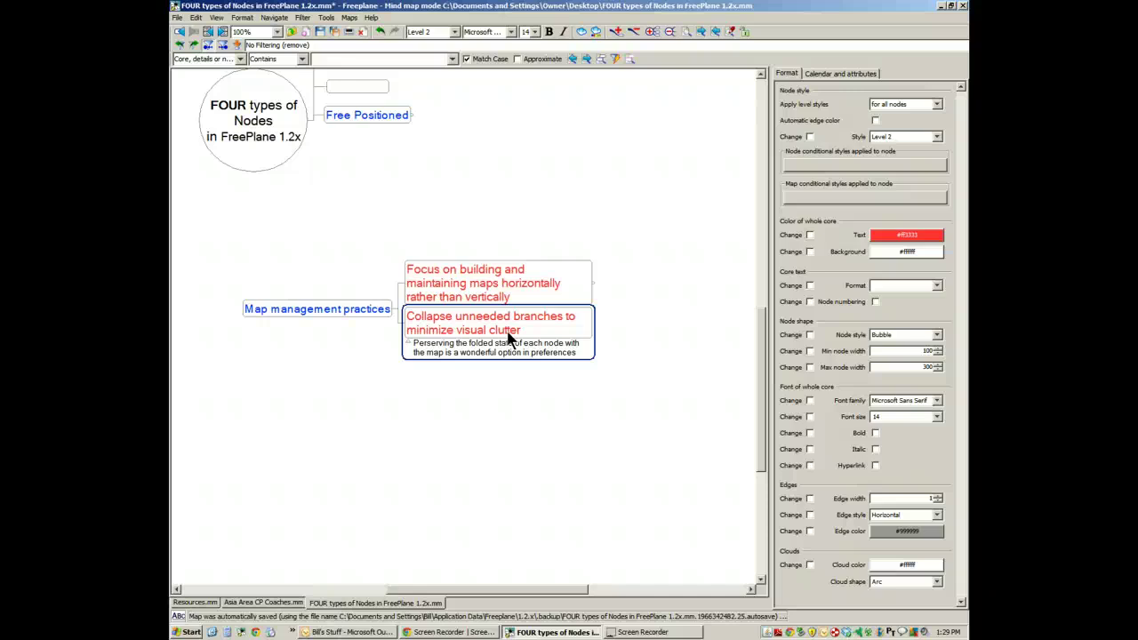
{"action": "left_click", "coordinate": [426, 403]}
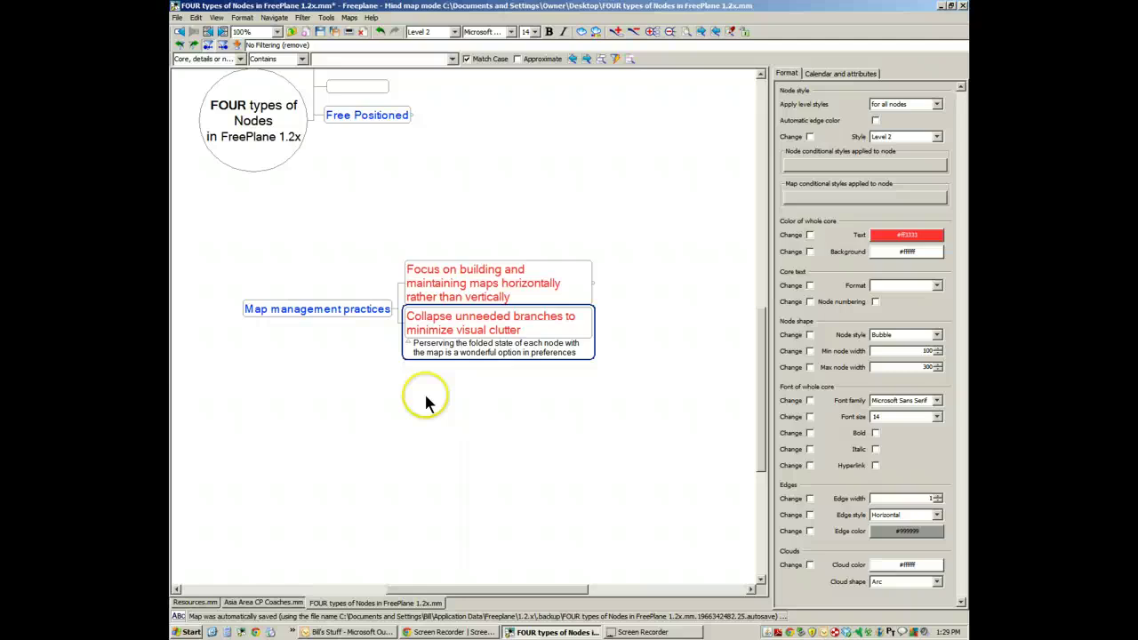